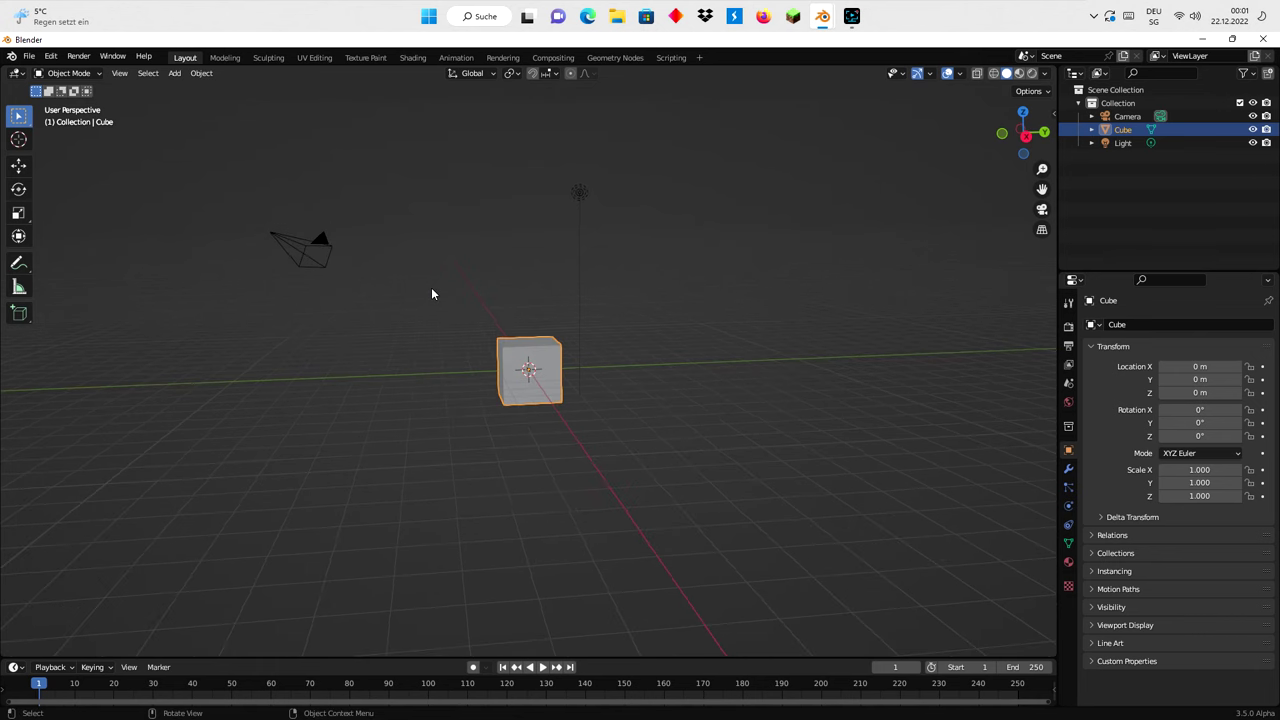
# Delete the camera and the light from the scene
pyautogui.moveTo(177, 126); pyautogui.dragTo(660, 276)
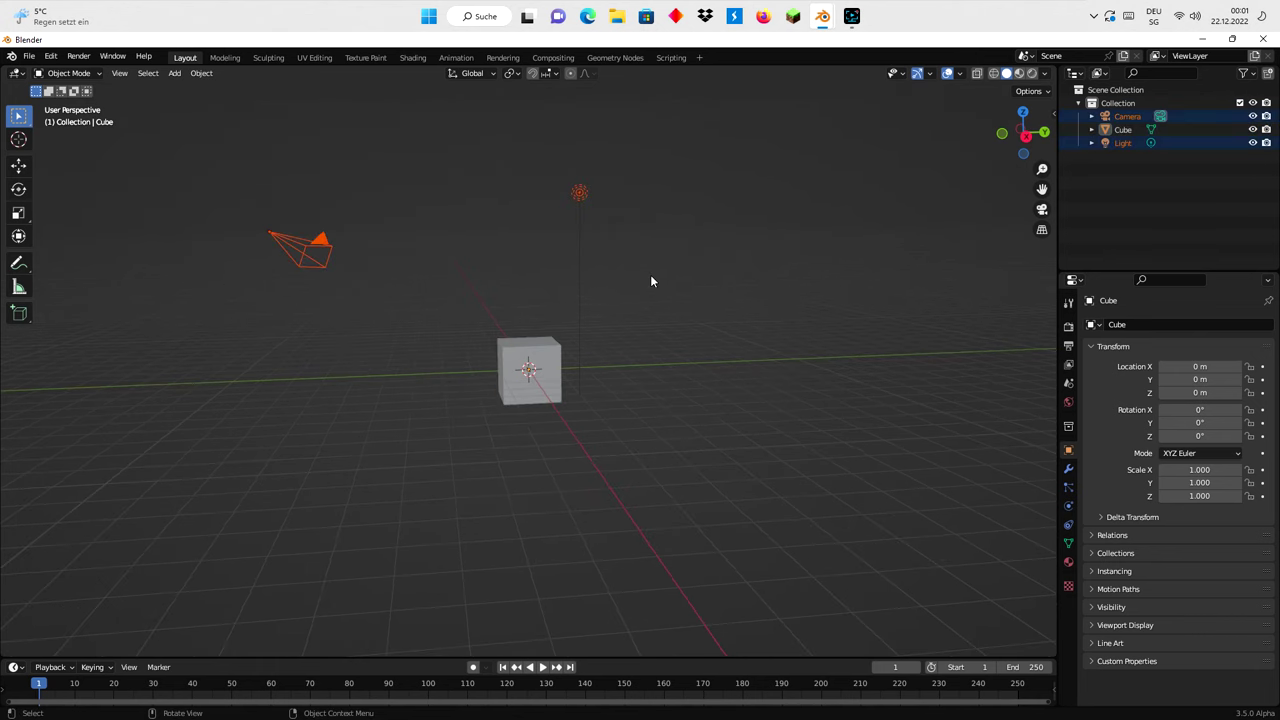
pyautogui.press('x')
pyautogui.click(620, 277)
# Duplicate the cube in place and rename the copy to 'sim'
pyautogui.moveTo(629, 317); pyautogui.dragTo(580, 386, button='middle')
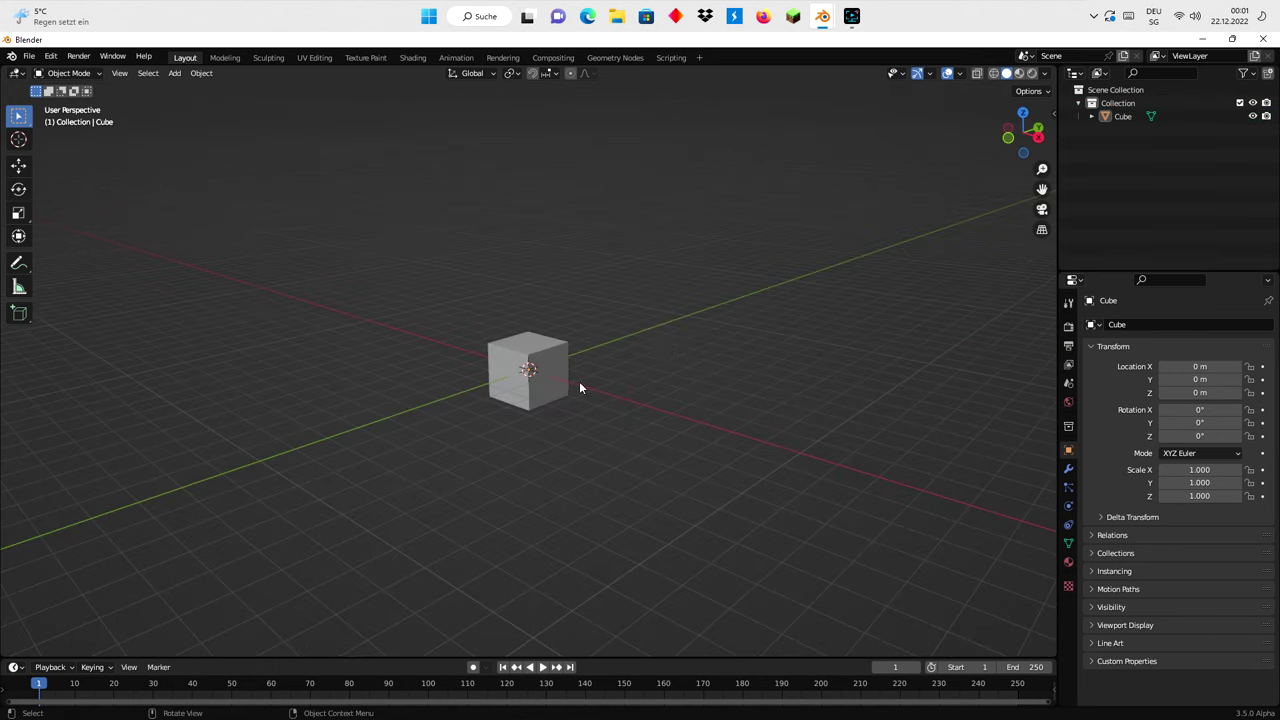
pyautogui.scroll(3, 573, 383)
pyautogui.click(566, 379)
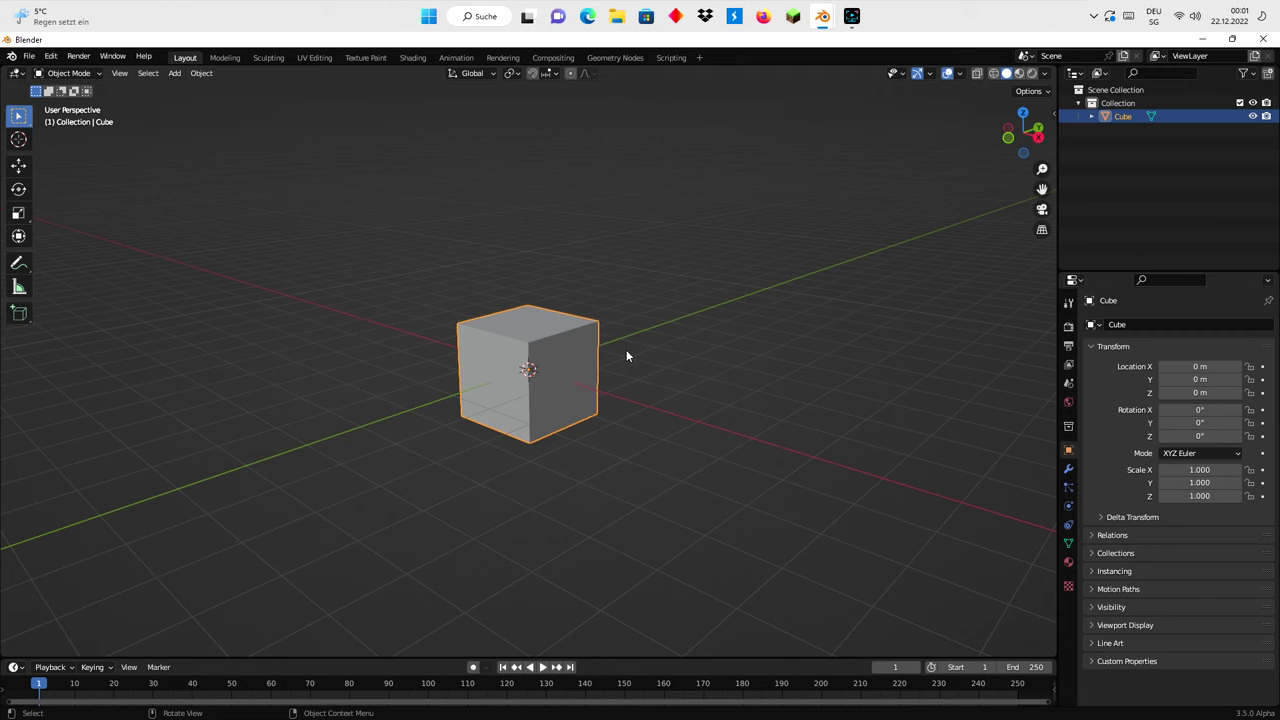
pyautogui.hotkey('shift', 'd')
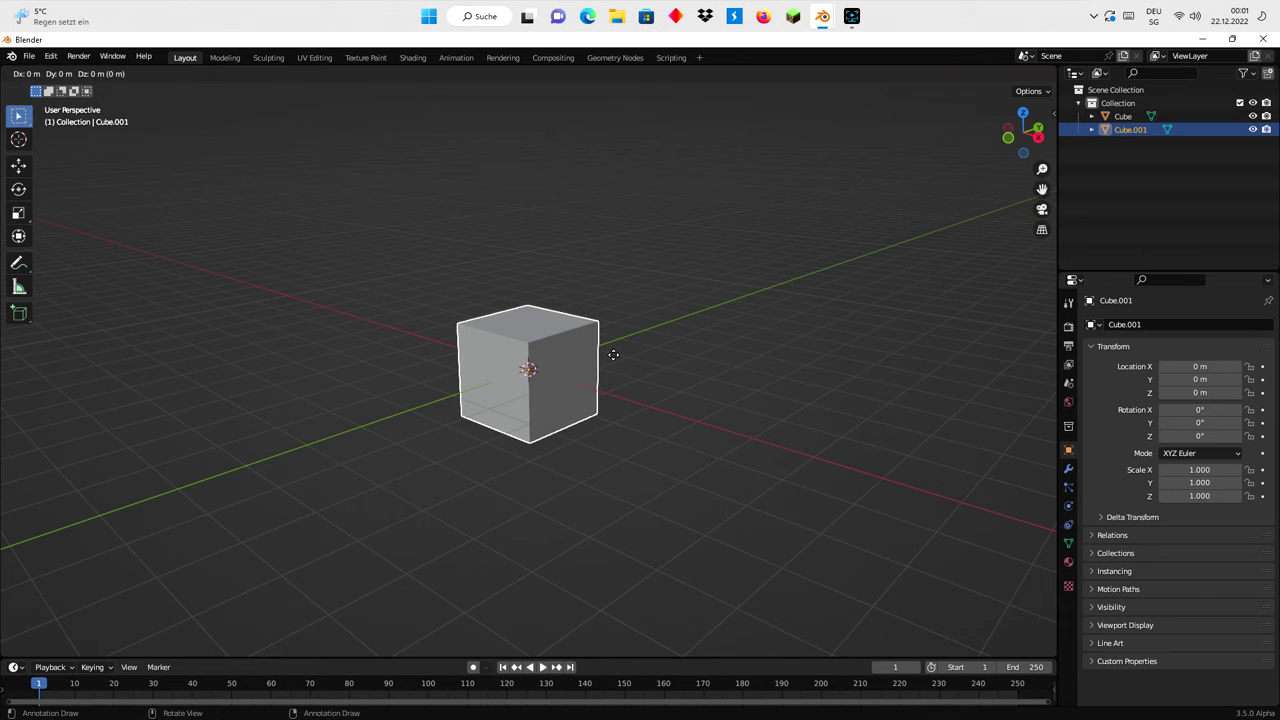
pyautogui.click(613, 354)
pyautogui.doubleClick(1130, 130)
pyautogui.write('sim')
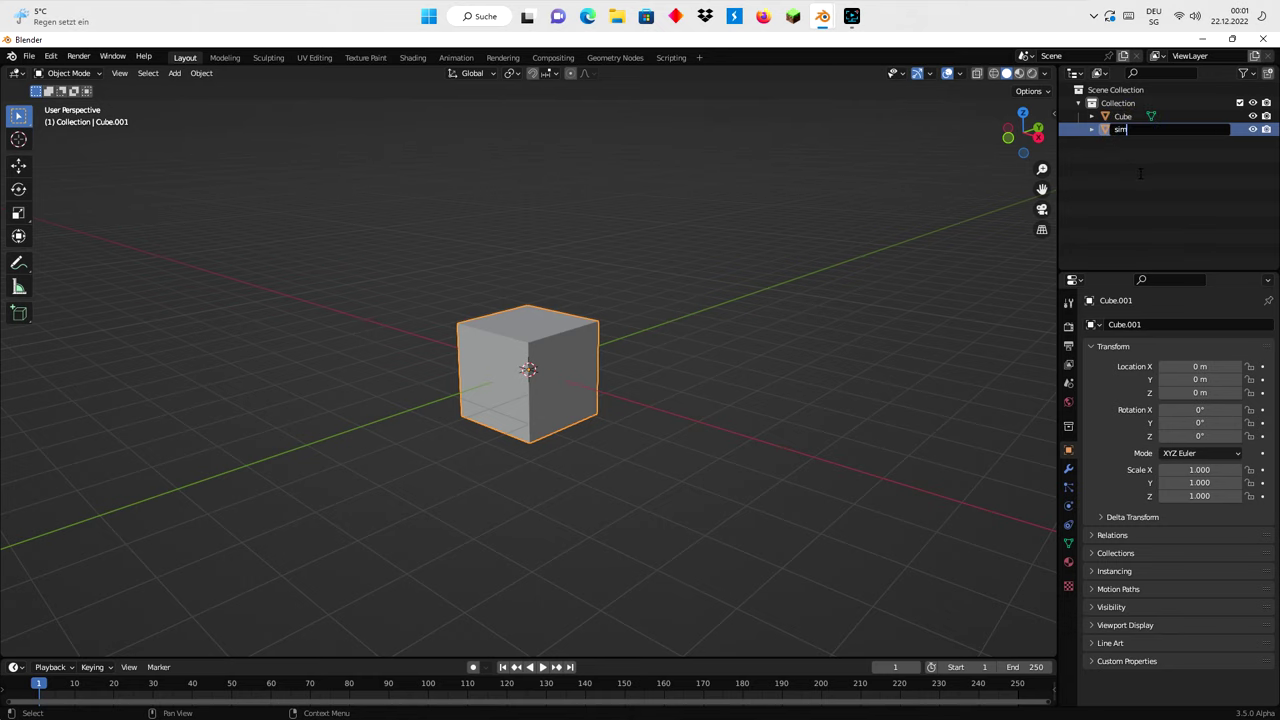
pyautogui.press('Return')
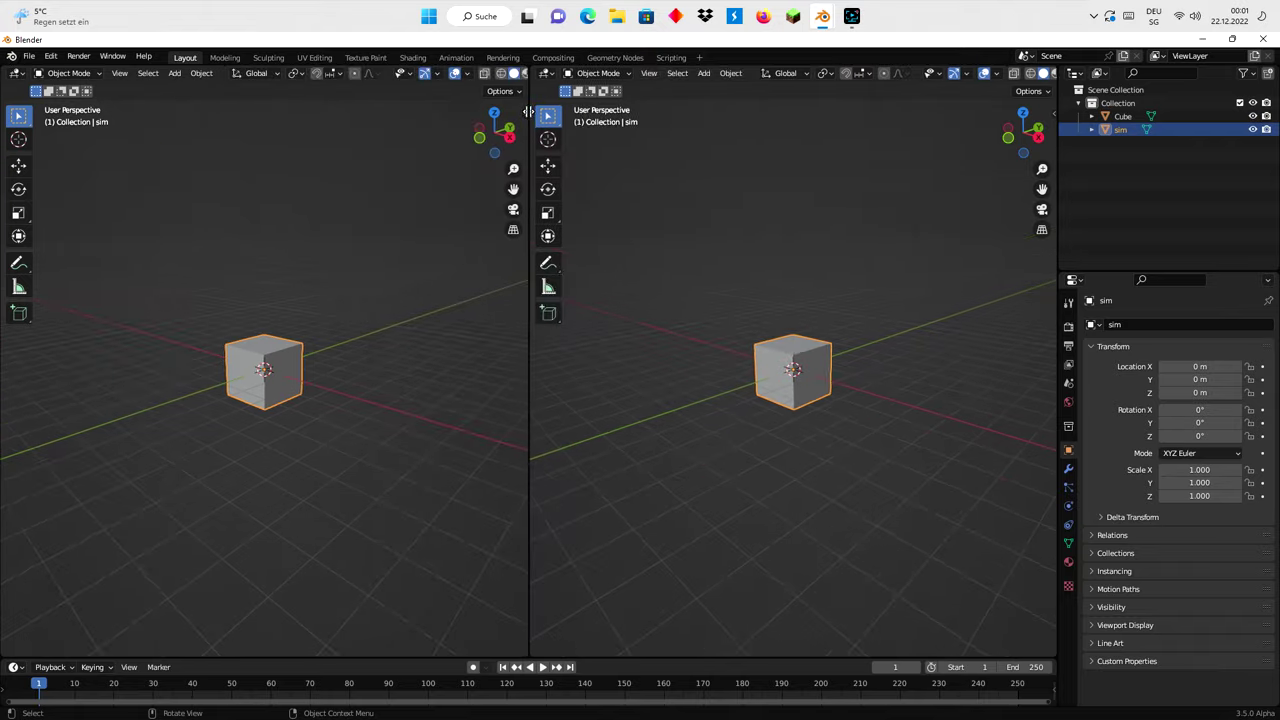
# Split the viewport and turn the left half into a Geometry Node Editor
pyautogui.moveTo(9, 73); pyautogui.dragTo(525, 150)
pyautogui.scroll(3, 816, 318)
pyautogui.scroll(3, 816, 318)
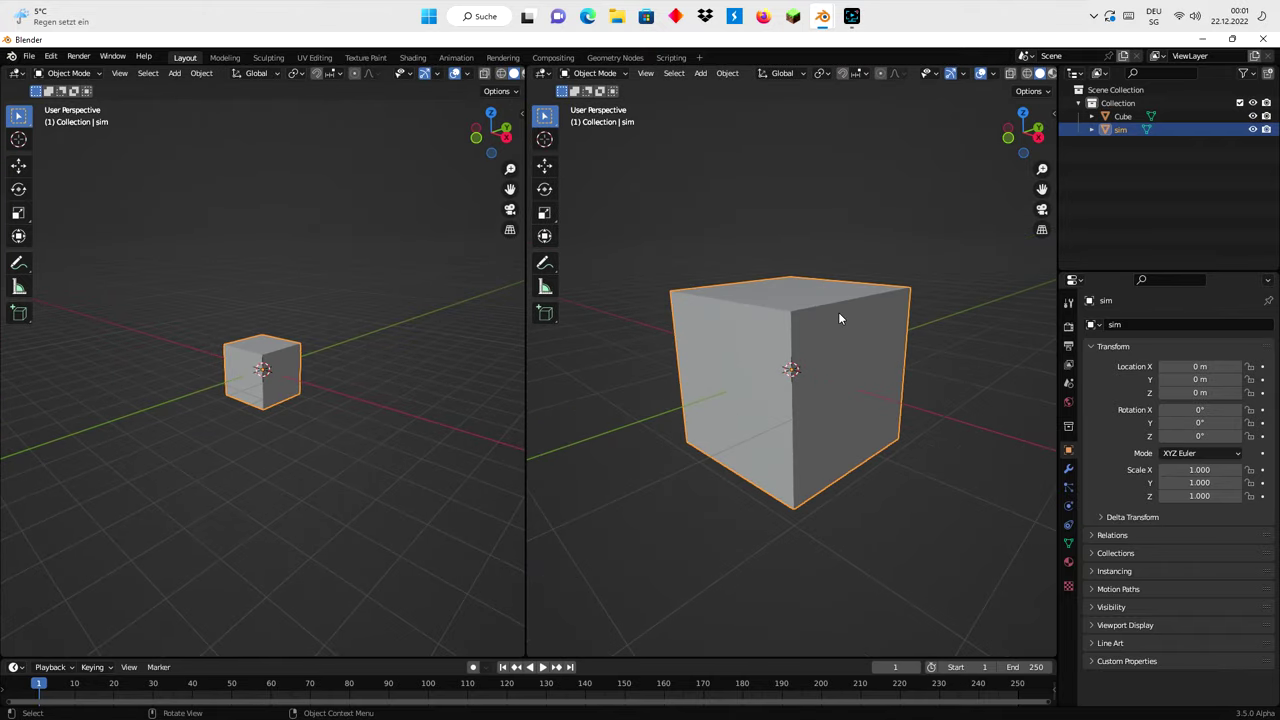
pyautogui.click(16, 74)
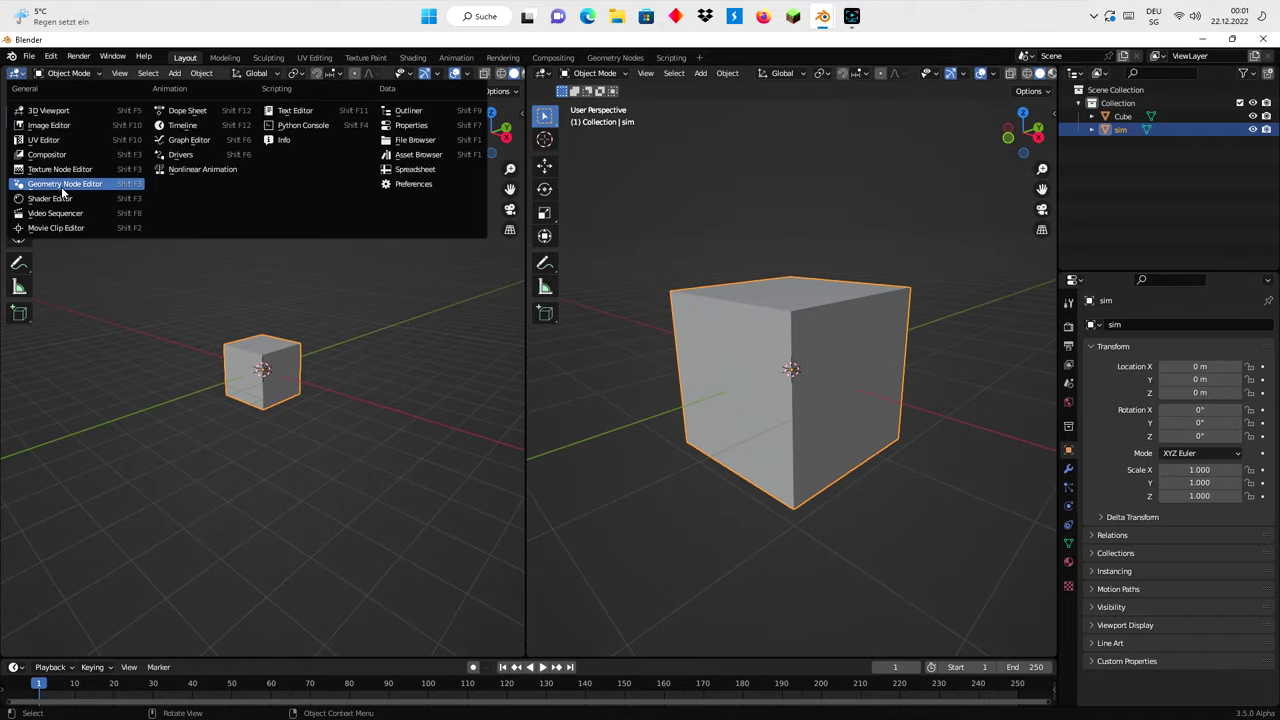
pyautogui.click(61, 186)
# Create a new Geometry Nodes tree on sim, hide the sidebar, and delete Group Input
pyautogui.click(248, 75)
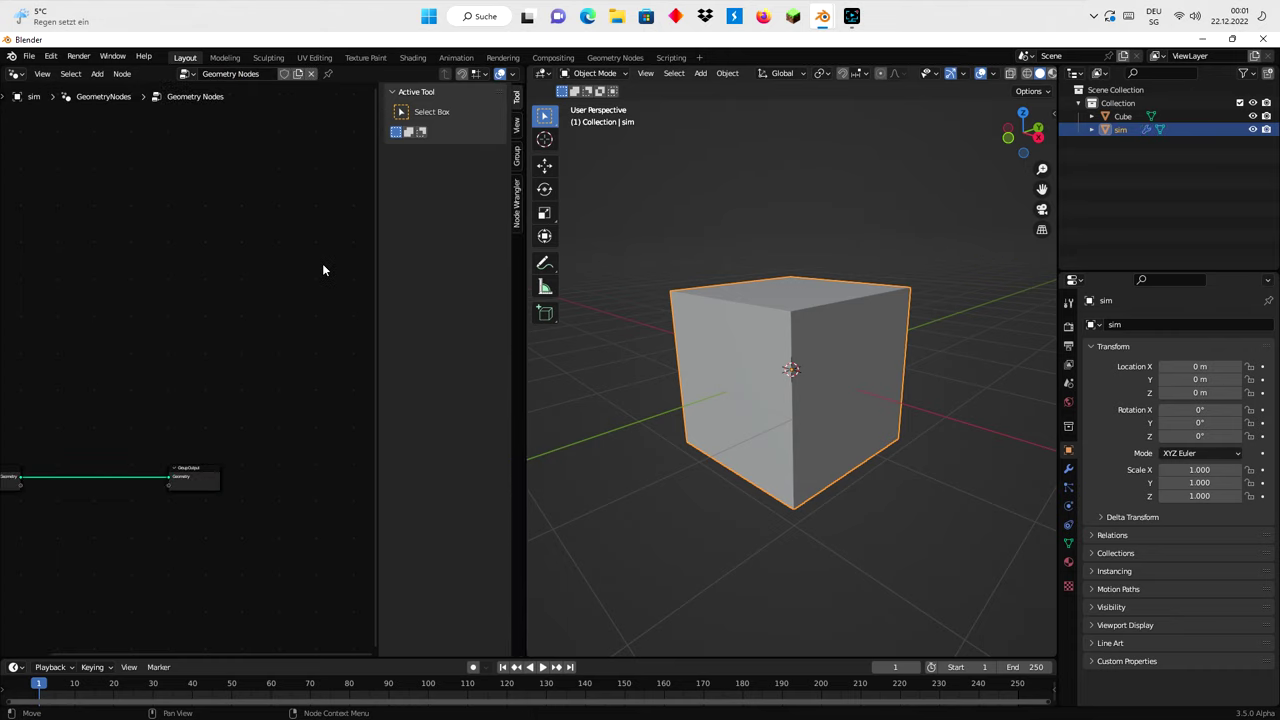
pyautogui.press('n')
pyautogui.moveTo(264, 339)
pyautogui.mouseDown(button='middle')
pyautogui.moveTo(244, 338)
pyautogui.moveTo(334, 249)
pyautogui.mouseUp(button='middle')
pyautogui.scroll(2, 334, 249)
pyautogui.scroll(3, 157, 357)
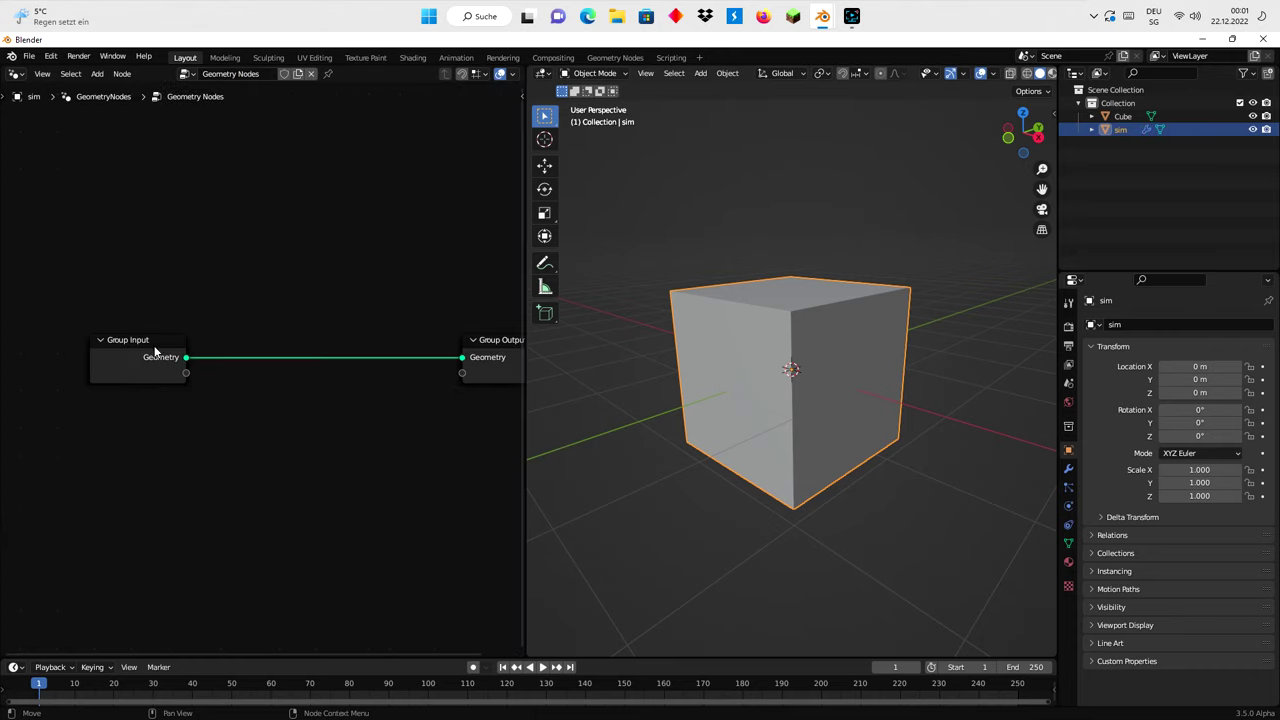
pyautogui.click(149, 346)
pyautogui.press('x')
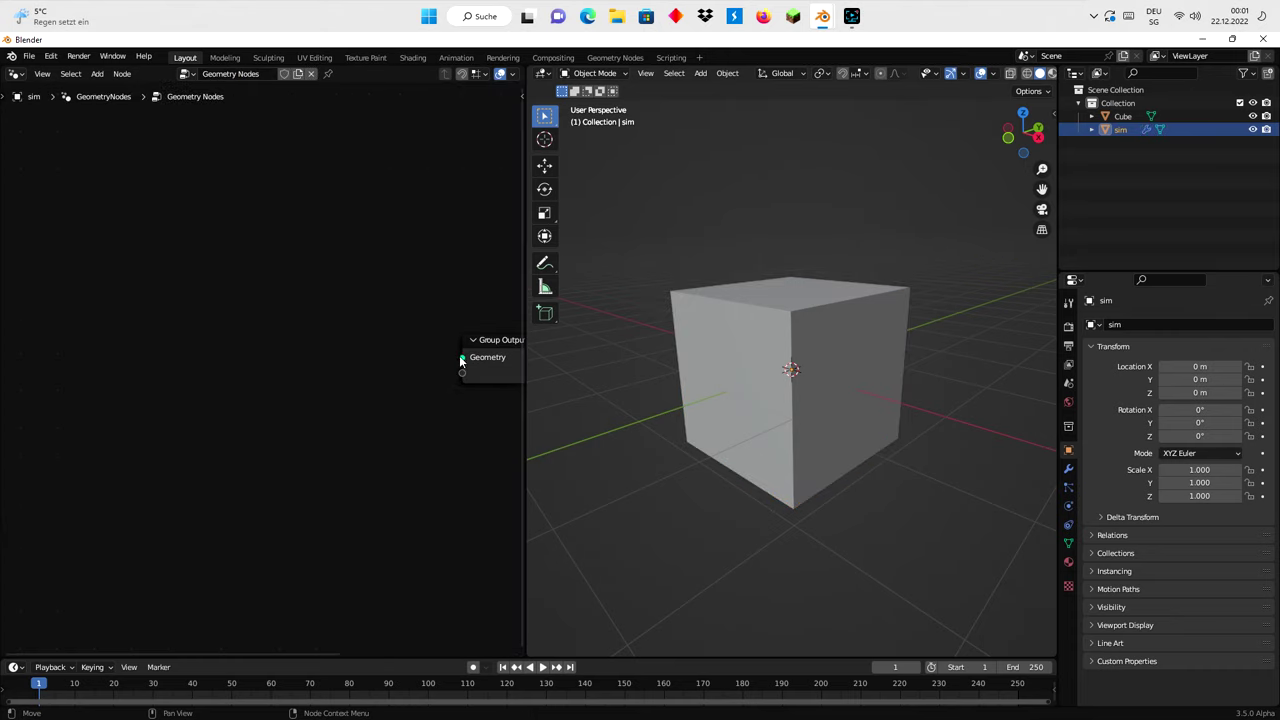
pyautogui.moveTo(461, 360); pyautogui.dragTo(252, 339)
# Add a Simulation Output and a linked Simulation Input before Group Output
pyautogui.write('s')
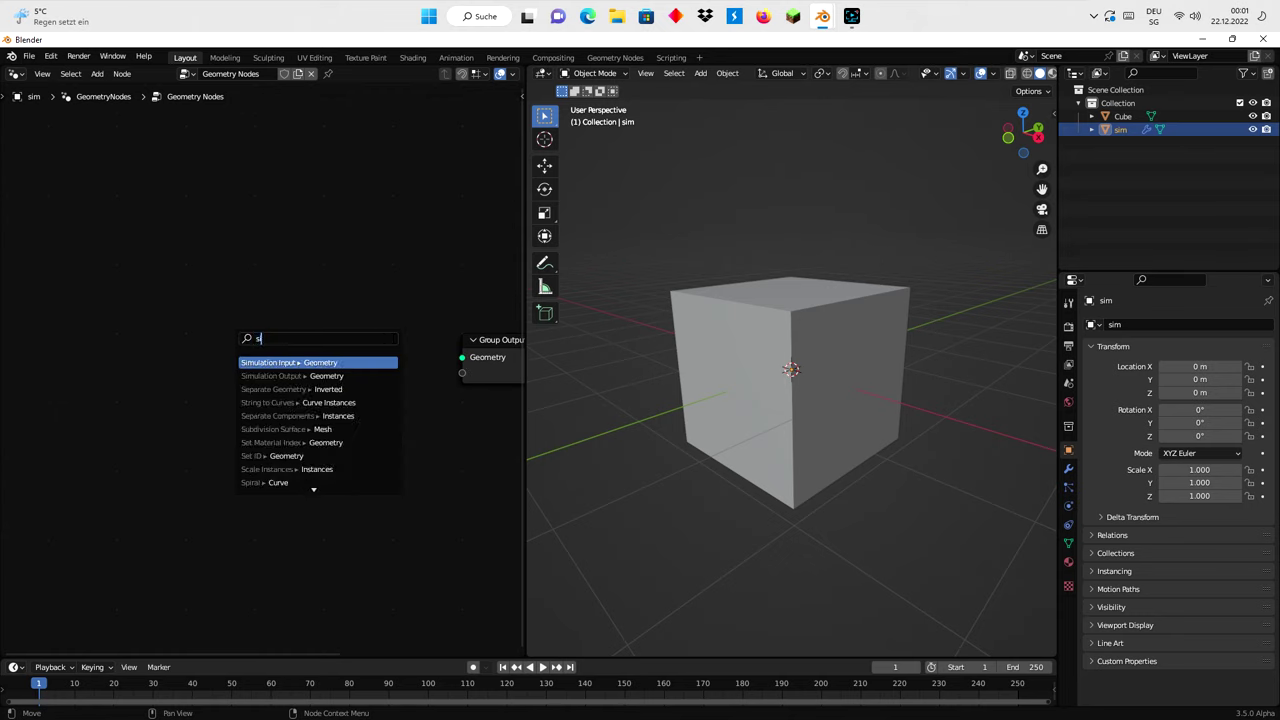
pyautogui.write('im')
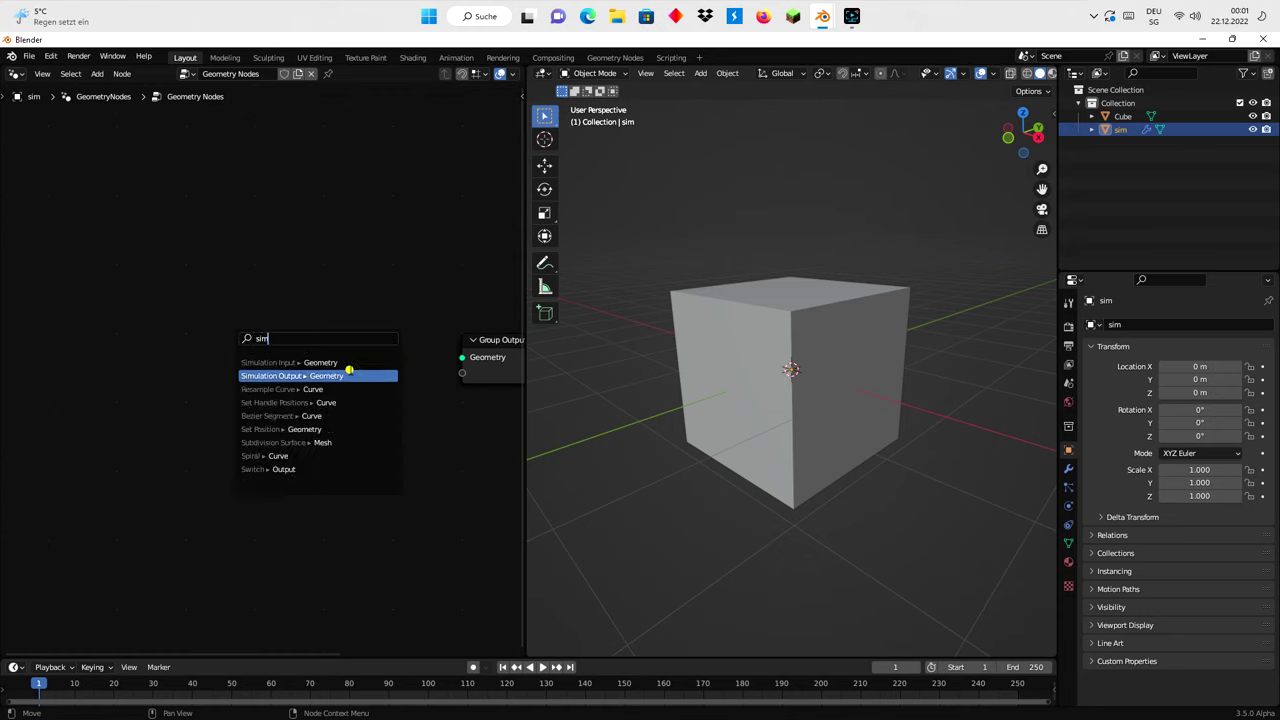
pyautogui.click(345, 375)
pyautogui.moveTo(287, 356); pyautogui.dragTo(78, 344)
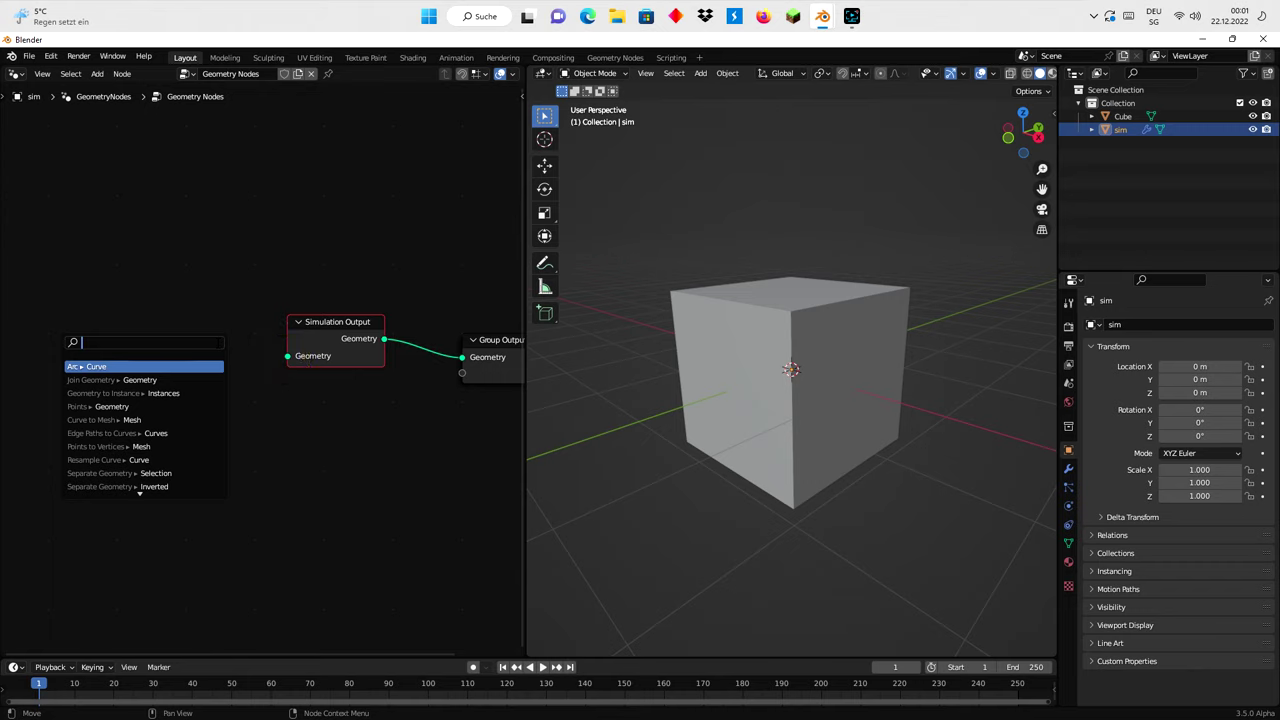
pyautogui.write('sim')
pyautogui.click(191, 366)
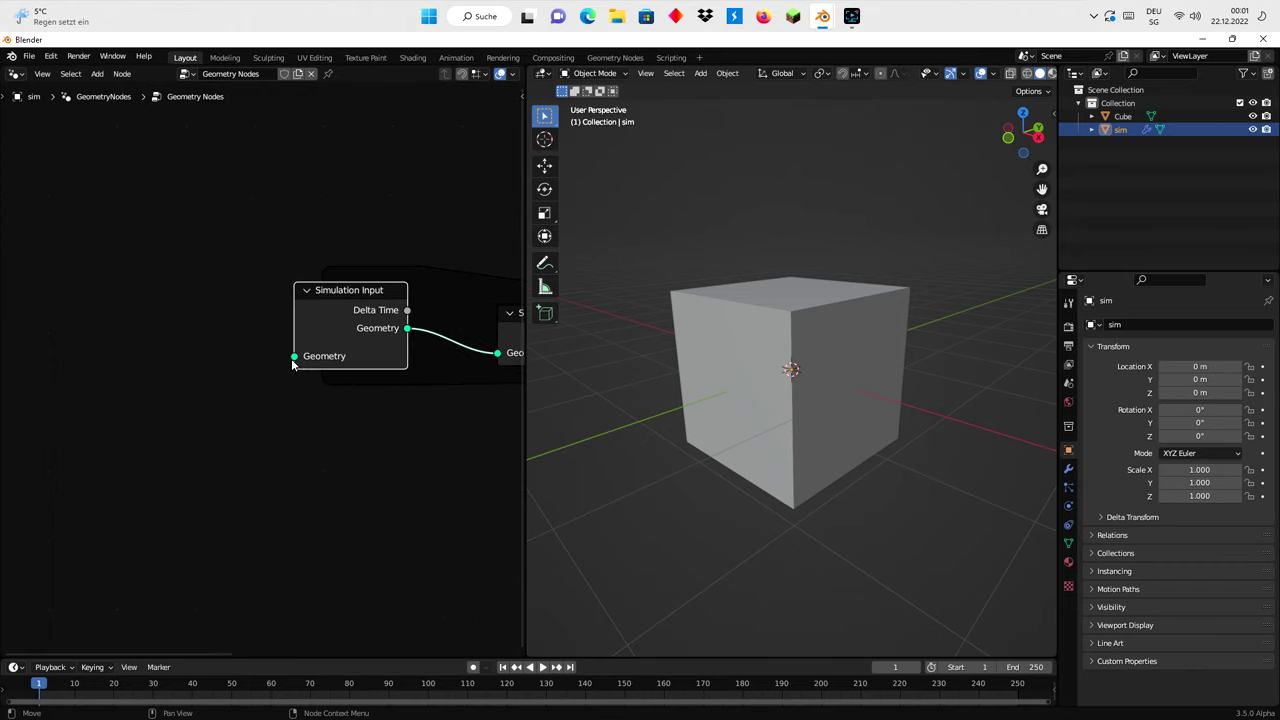
pyautogui.scroll(-2, 292, 365)
pyautogui.moveTo(375, 374); pyautogui.dragTo(225, 378, button='middle')
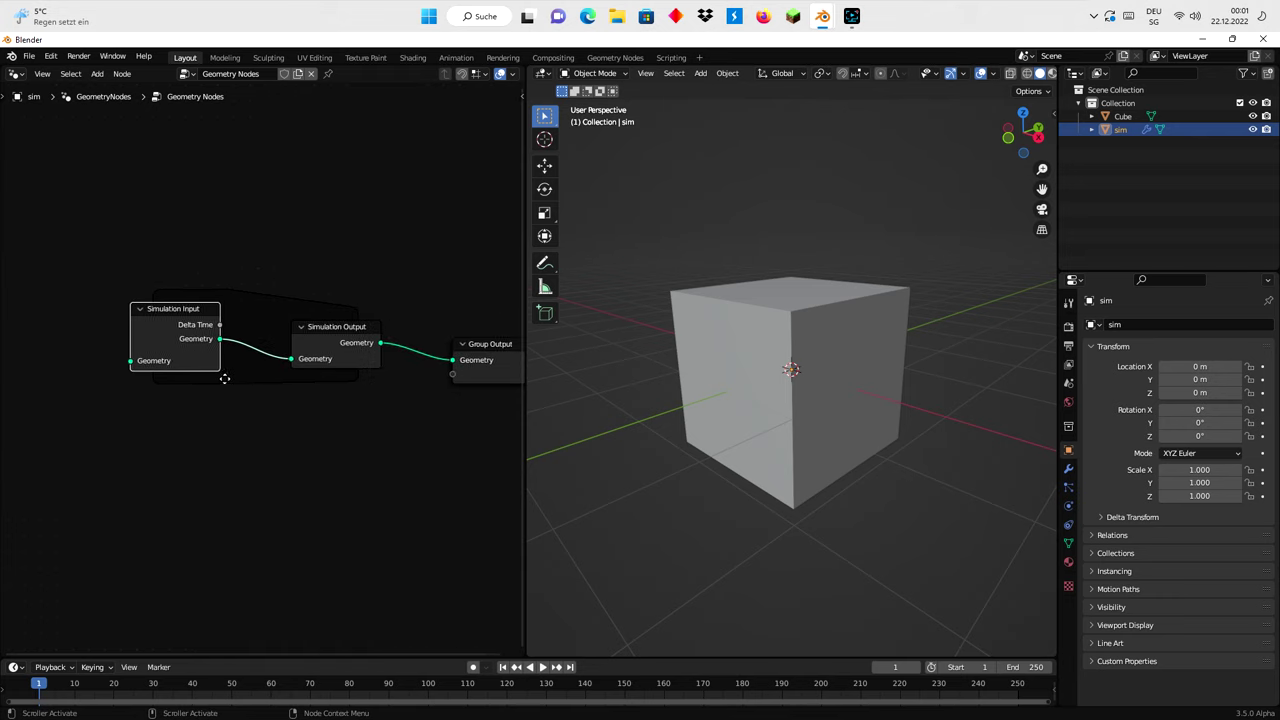
# Add an Object Info node for Cube and feed its Geometry into Simulation Input
pyautogui.moveTo(1122, 116); pyautogui.dragTo(40, 350)
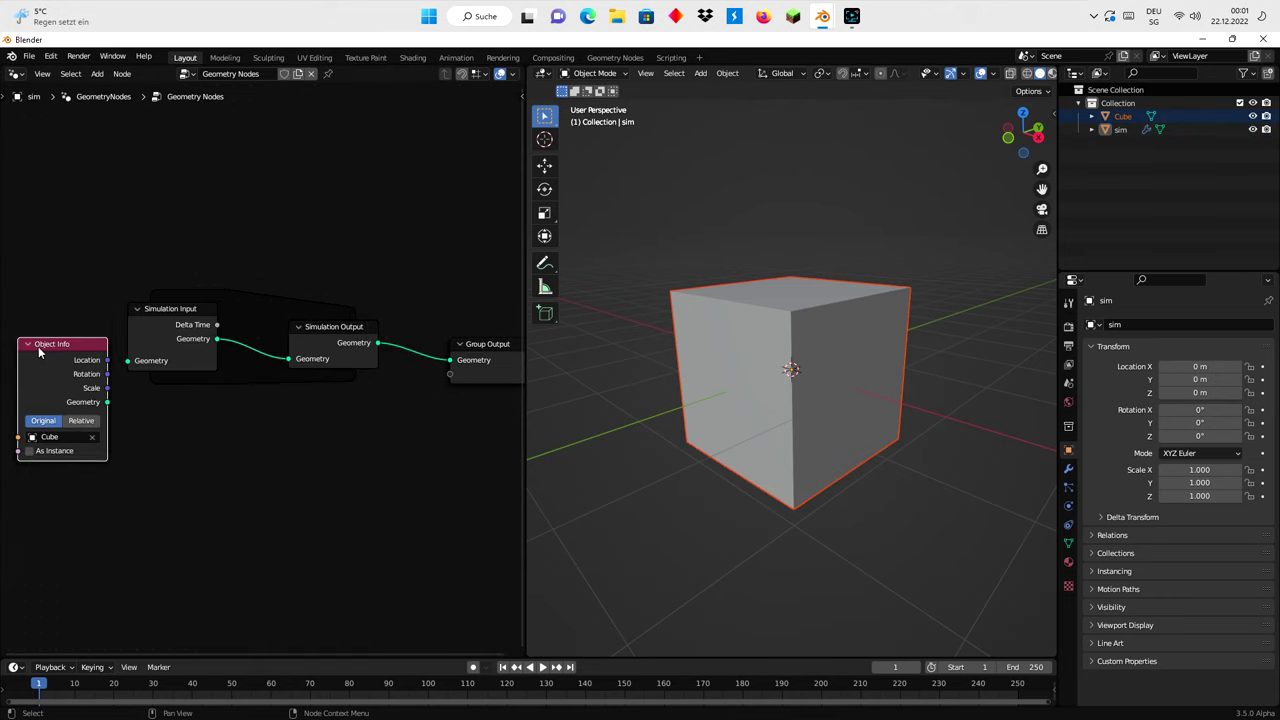
pyautogui.moveTo(112, 398); pyautogui.dragTo(352, 400, button='middle')
pyautogui.moveTo(254, 380)
pyautogui.mouseDown()
pyautogui.moveTo(147, 314)
pyautogui.moveTo(332, 354)
pyautogui.mouseUp()
pyautogui.moveTo(420, 405); pyautogui.dragTo(156, 388, button='middle')
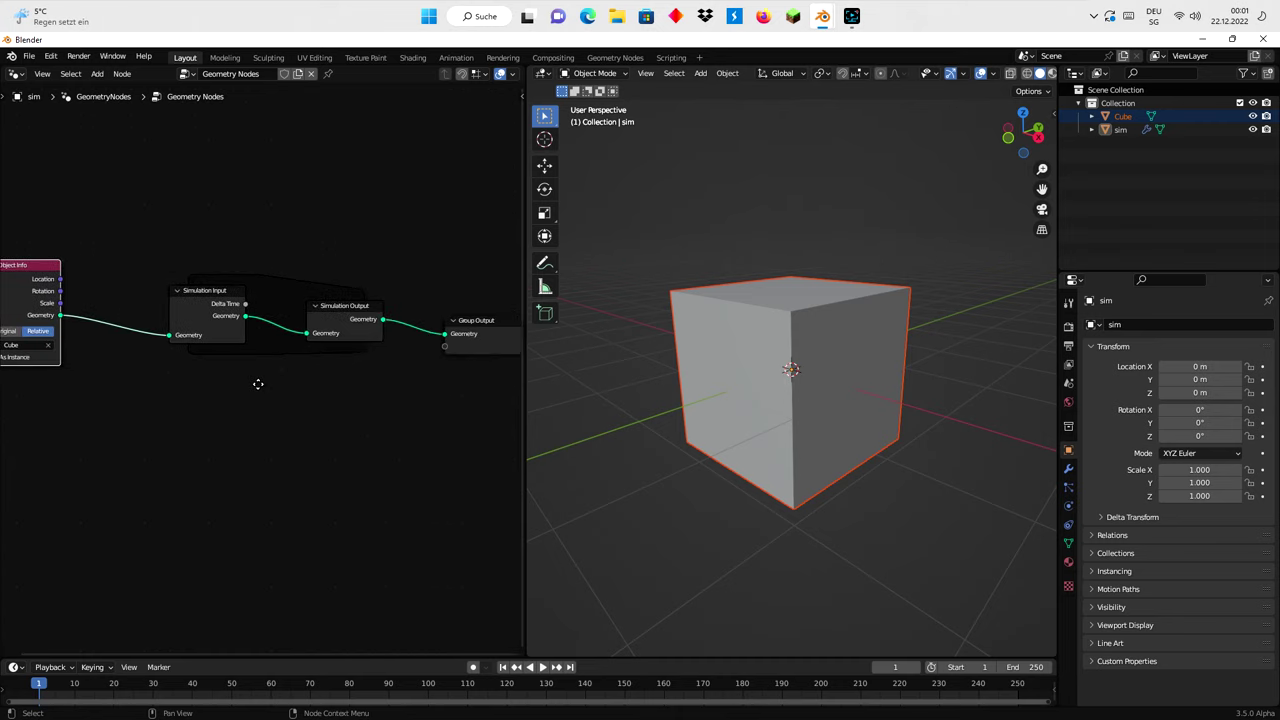
# Move the Simulation Output and Group Output nodes to the right
pyautogui.moveTo(156, 383); pyautogui.dragTo(413, 326)
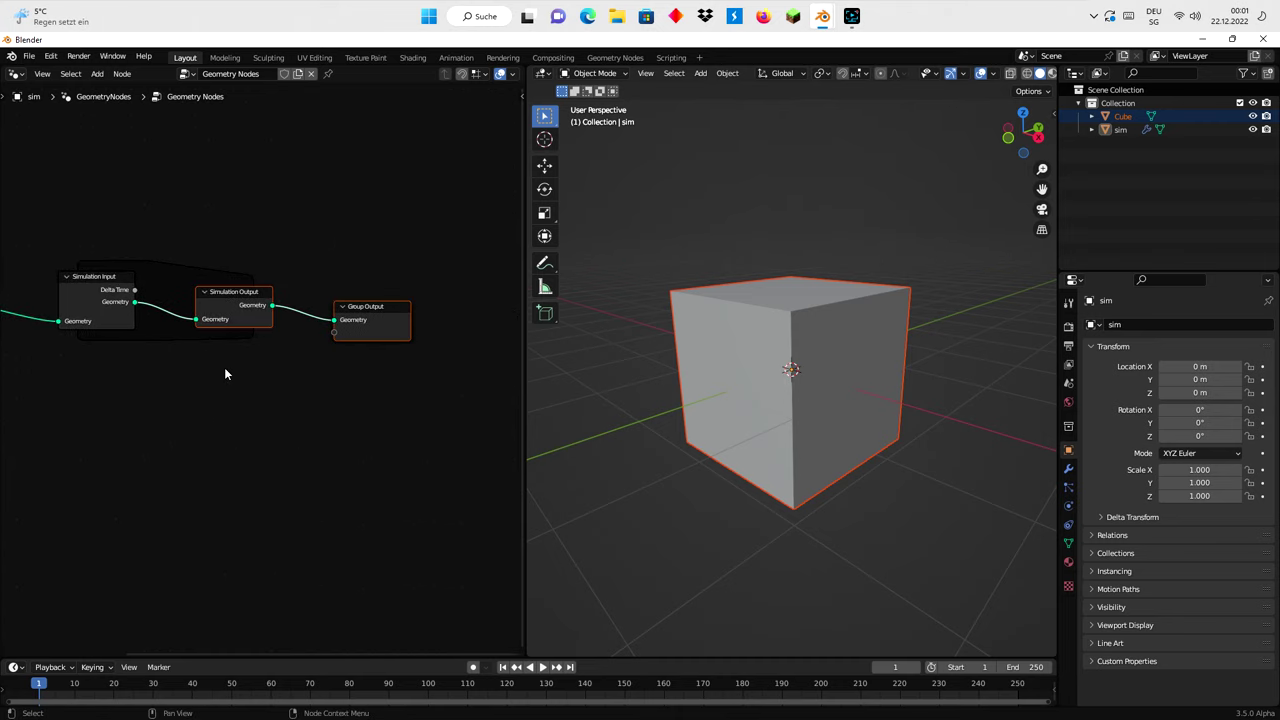
pyautogui.scroll(-1, 224, 367)
pyautogui.scroll(1, 225, 370)
pyautogui.press('g')
pyautogui.click(476, 377)
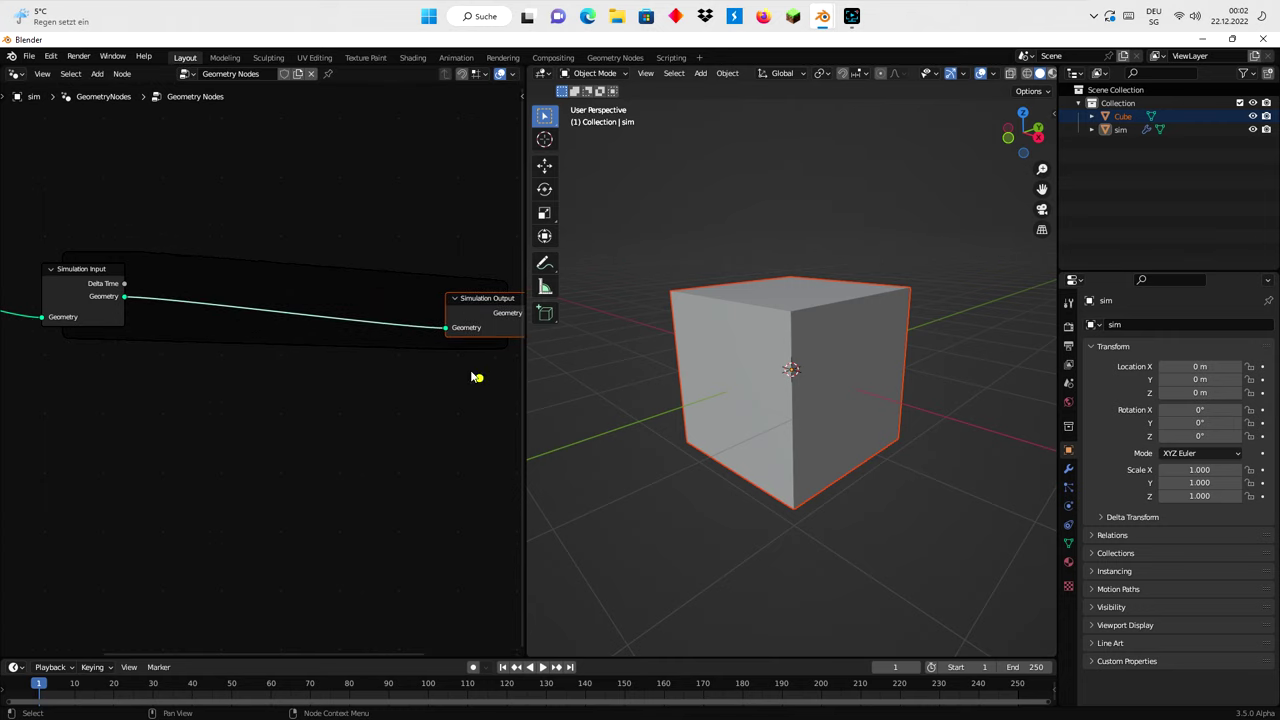
pyautogui.scroll(2, 205, 305)
pyautogui.scroll(1, 265, 320)
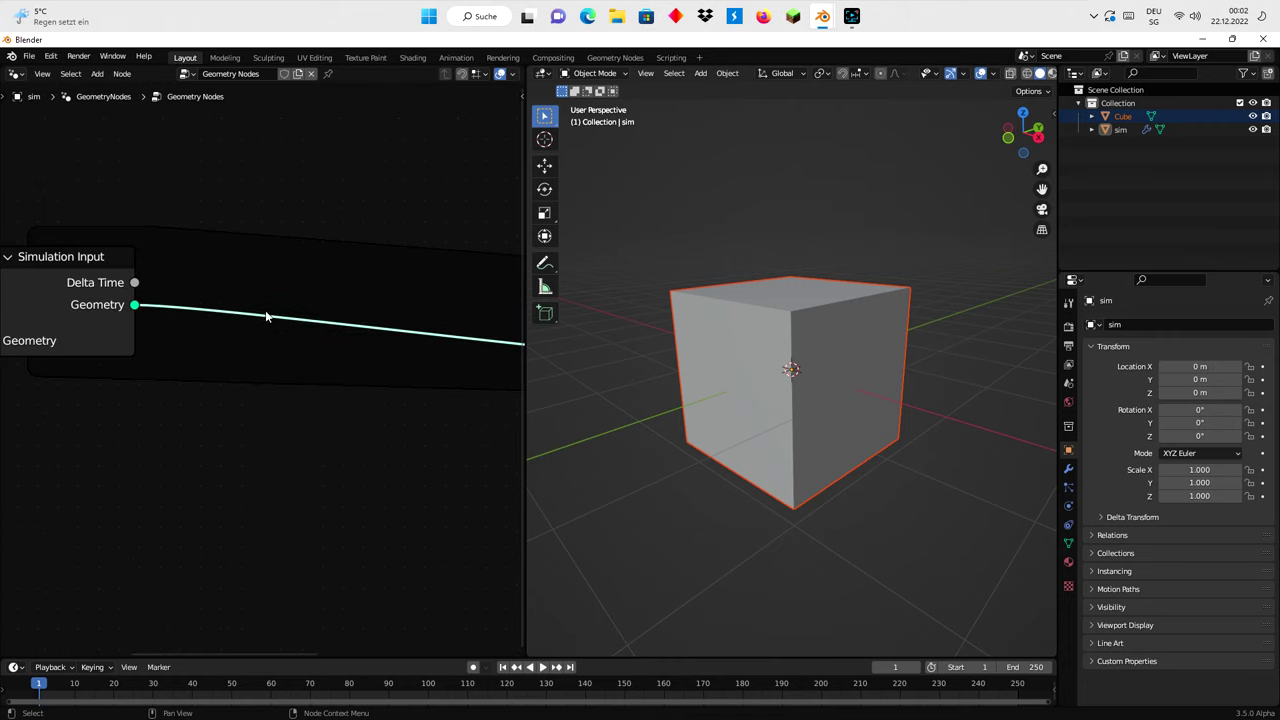
# Insert a Mesh to Volume node on the Geometry link with resolution mode Size
pyautogui.hotkey('shift', 'a')
pyautogui.write('m')
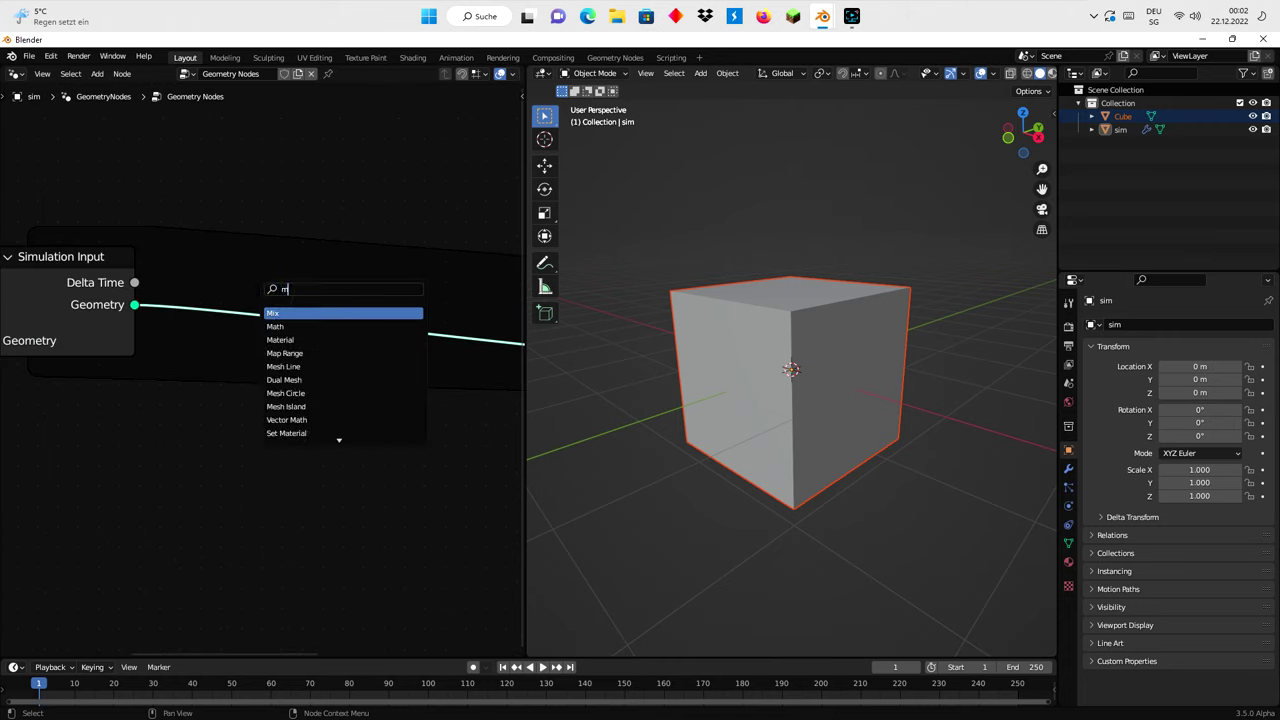
pyautogui.write('esh to')
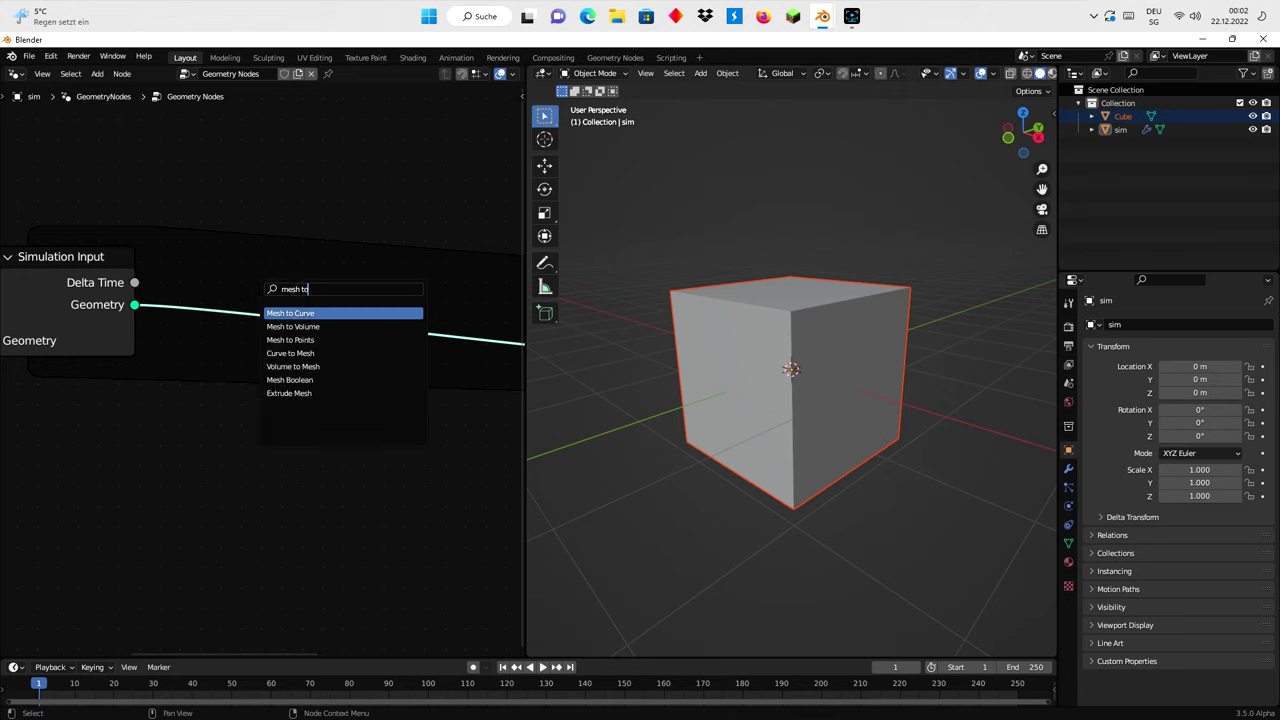
pyautogui.click(290, 326)
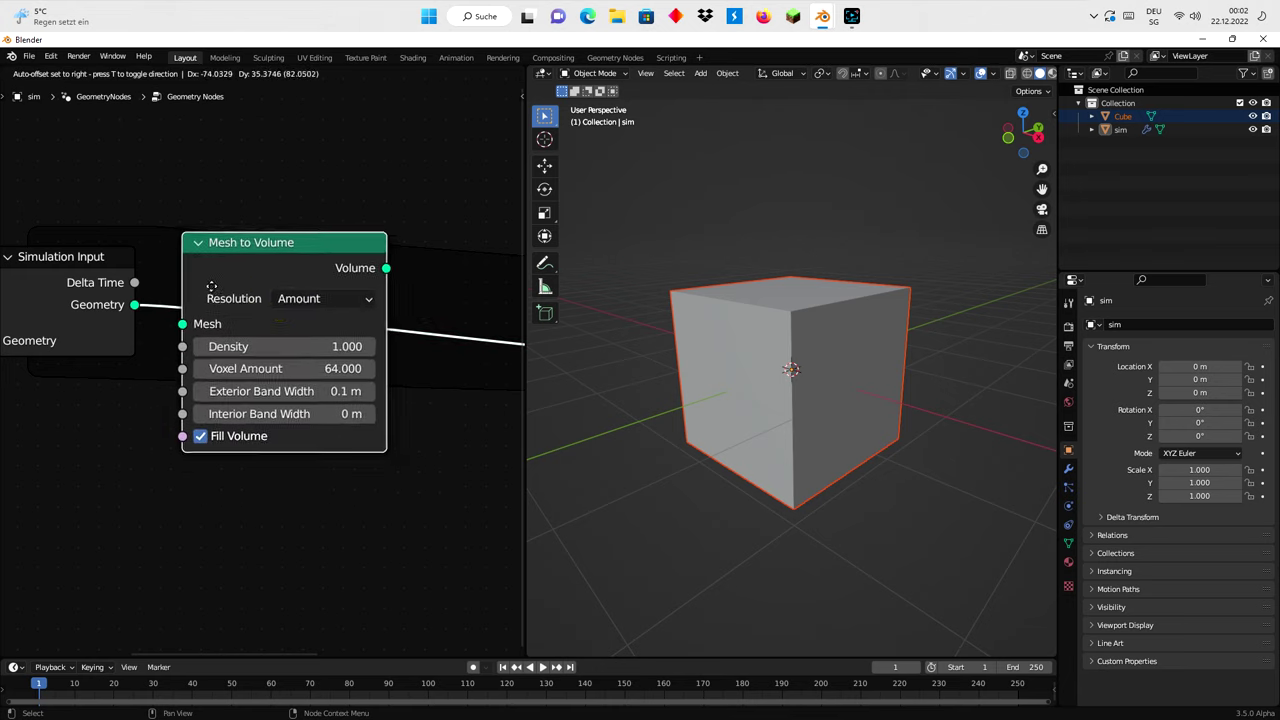
pyautogui.click(208, 286)
pyautogui.click(333, 298)
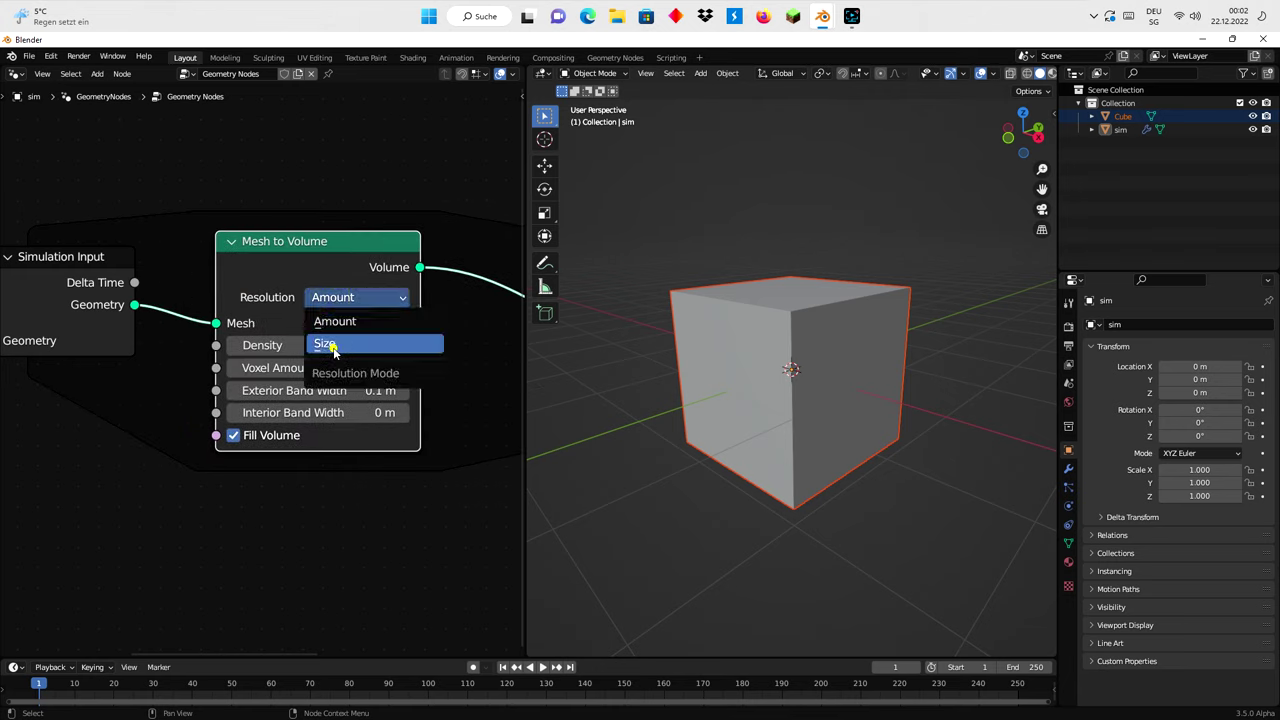
pyautogui.click(331, 346)
# Set Mesh to Volume's Exterior Band Width to 0 m, Voxel Size 0.05 m, Density 0.300
pyautogui.moveTo(335, 352); pyautogui.dragTo(215, 314, button='middle')
pyautogui.scroll(2, 215, 313)
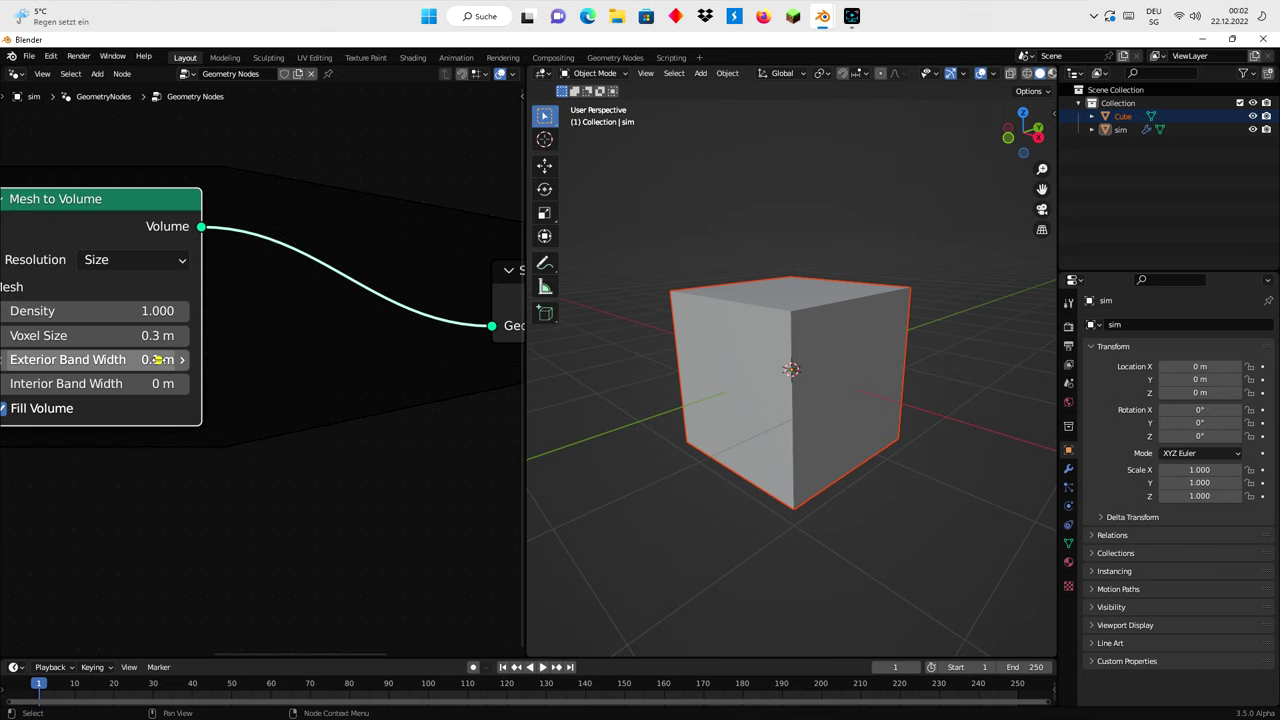
pyautogui.scroll(1, 190, 360)
pyautogui.click(195, 361)
pyautogui.write('0')
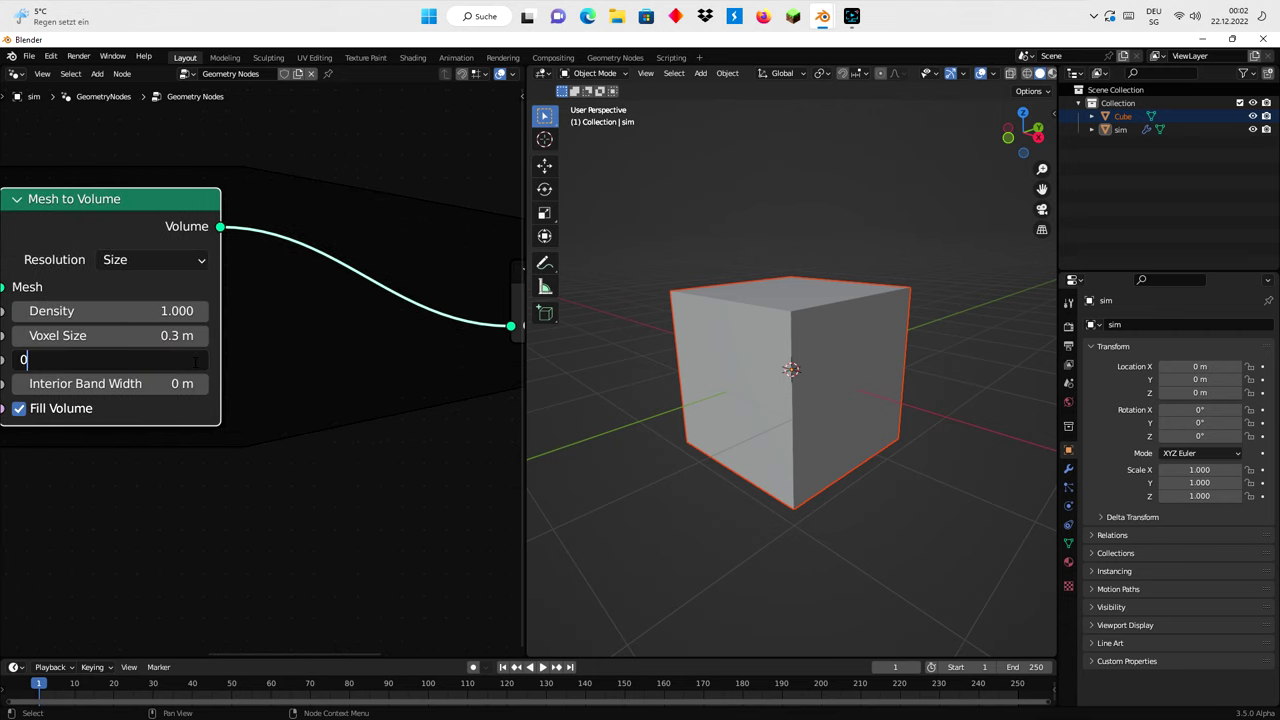
pyautogui.press('Return')
pyautogui.moveTo(242, 345); pyautogui.dragTo(326, 325, button='middle')
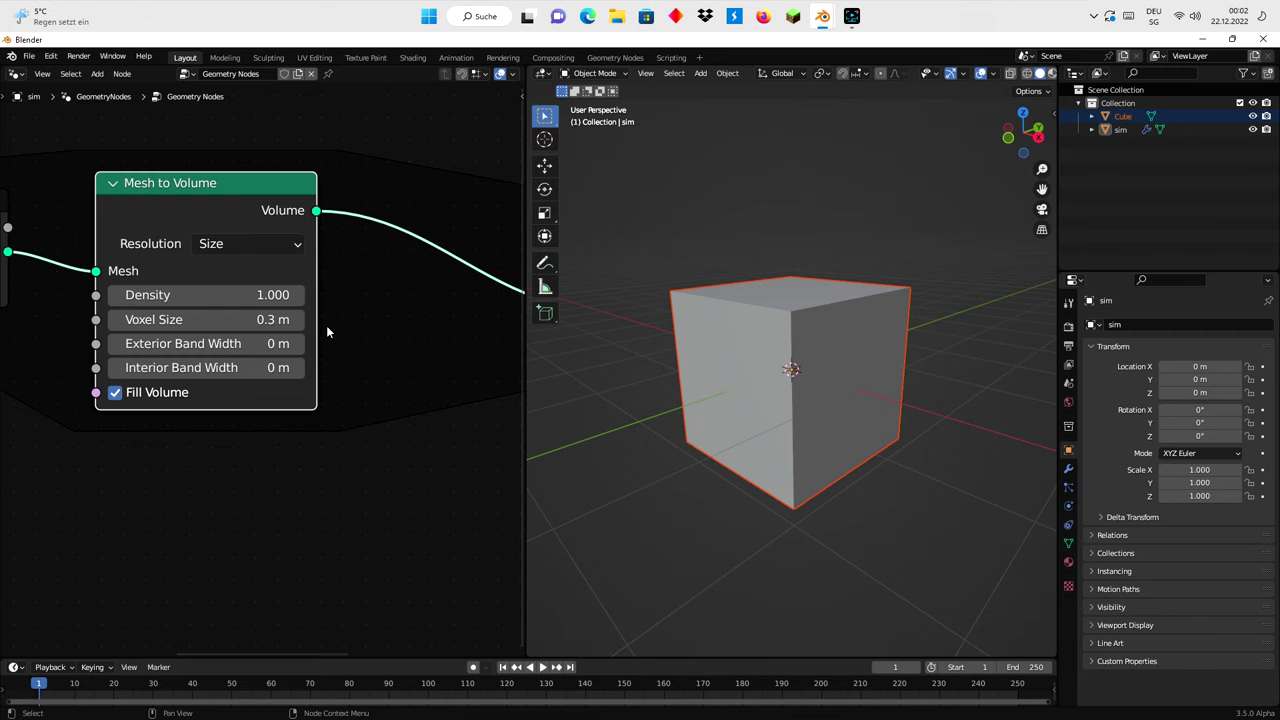
pyautogui.click(241, 316)
pyautogui.write('.05')
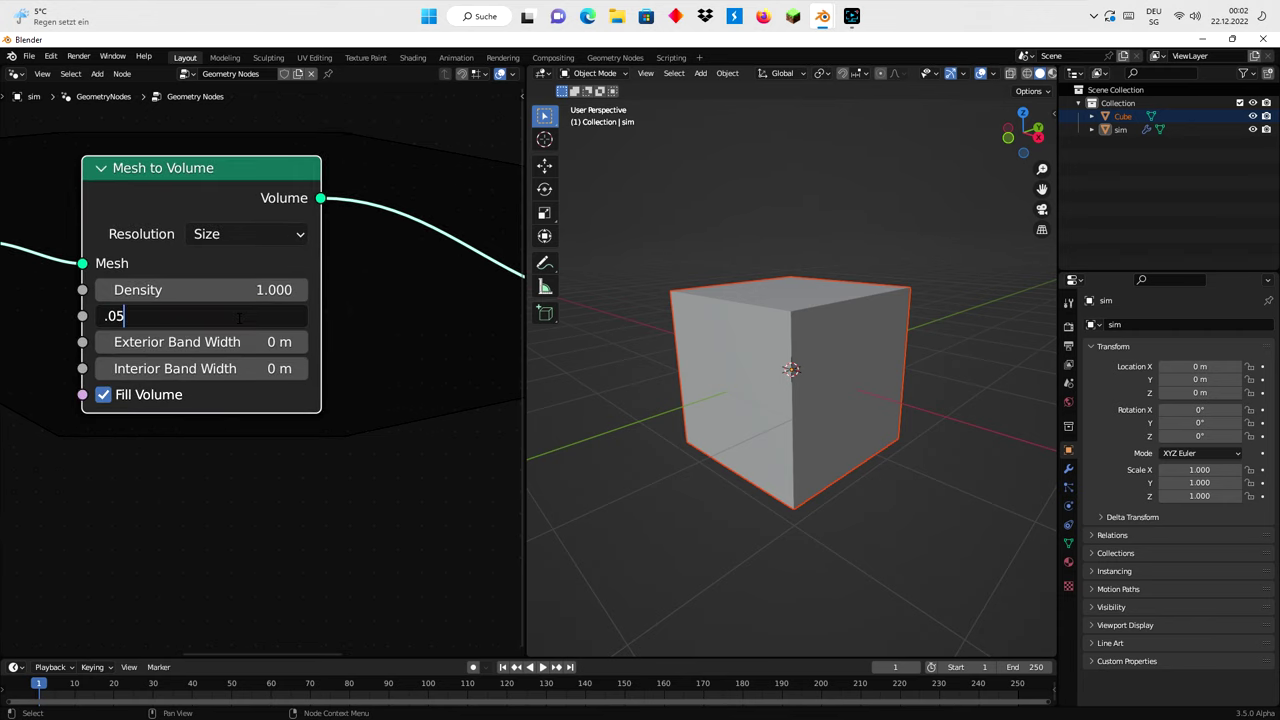
pyautogui.press('Return')
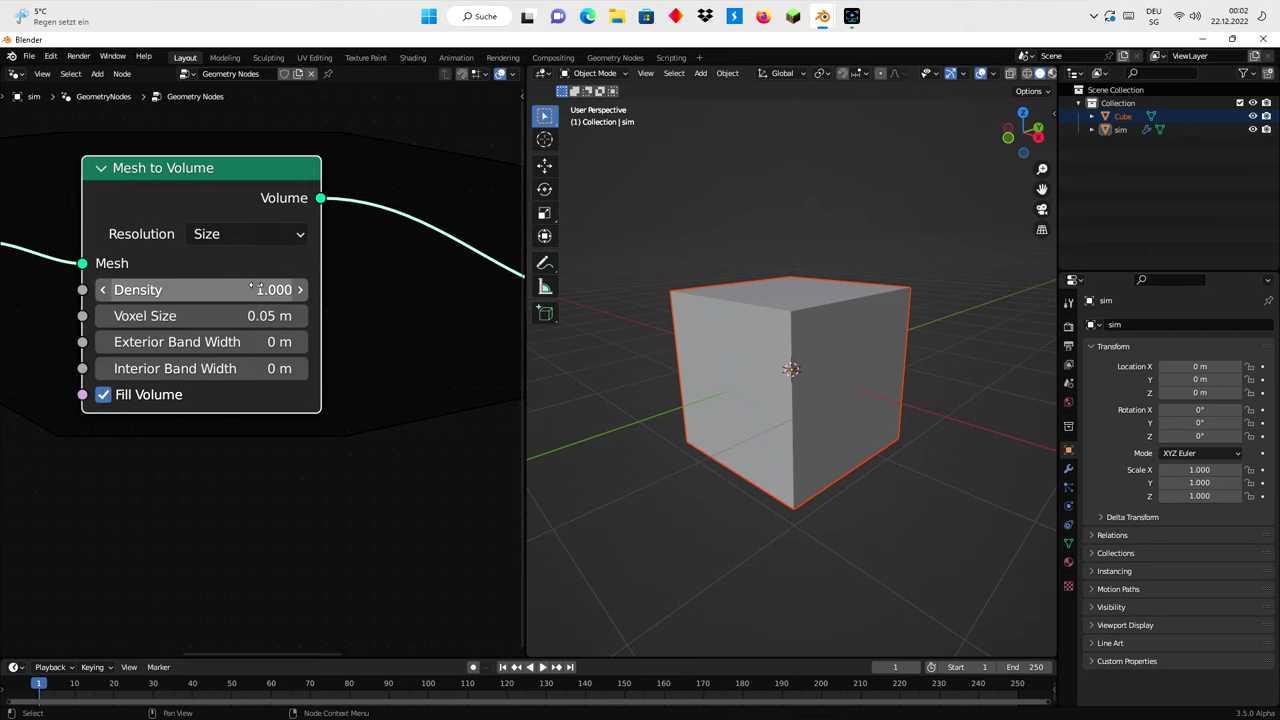
pyautogui.click(255, 287)
pyautogui.write('.3')
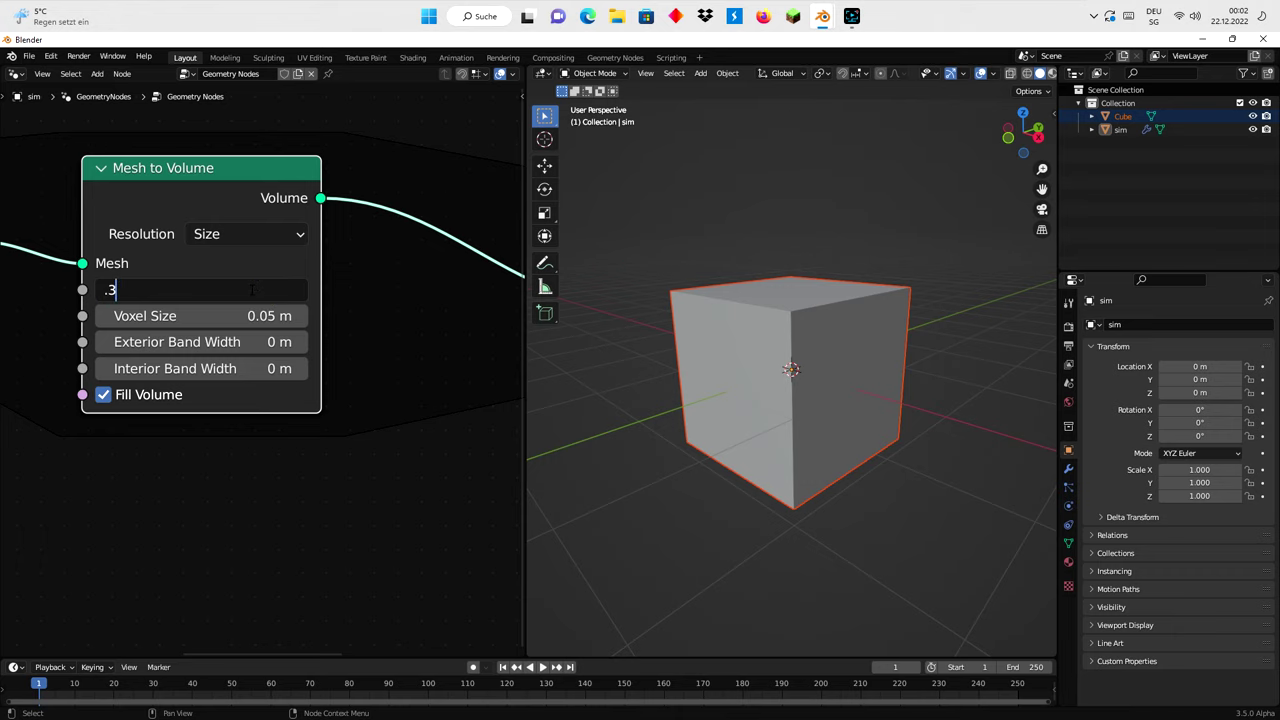
pyautogui.press('Return')
pyautogui.scroll(-1, 355, 321)
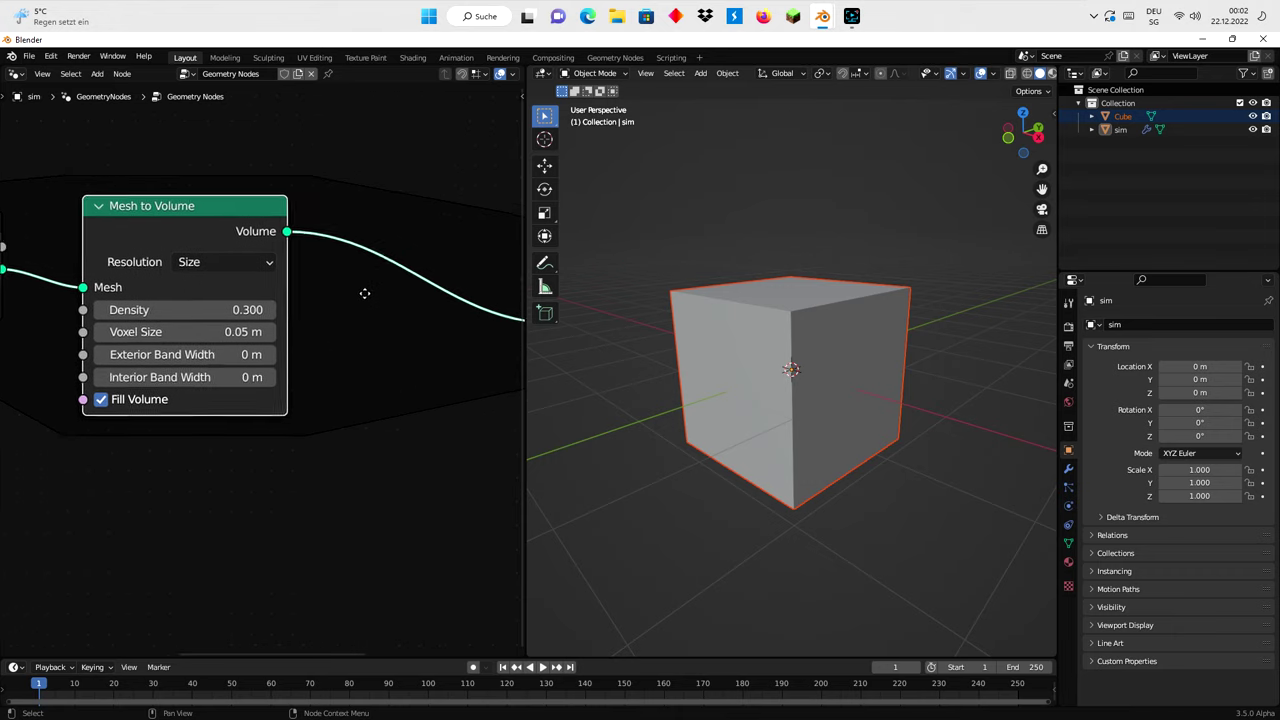
pyautogui.scroll(2, 366, 291)
# Insert a Volume to Mesh node on the link and set its Threshold to 0.300
pyautogui.hotkey('shift', 'a')
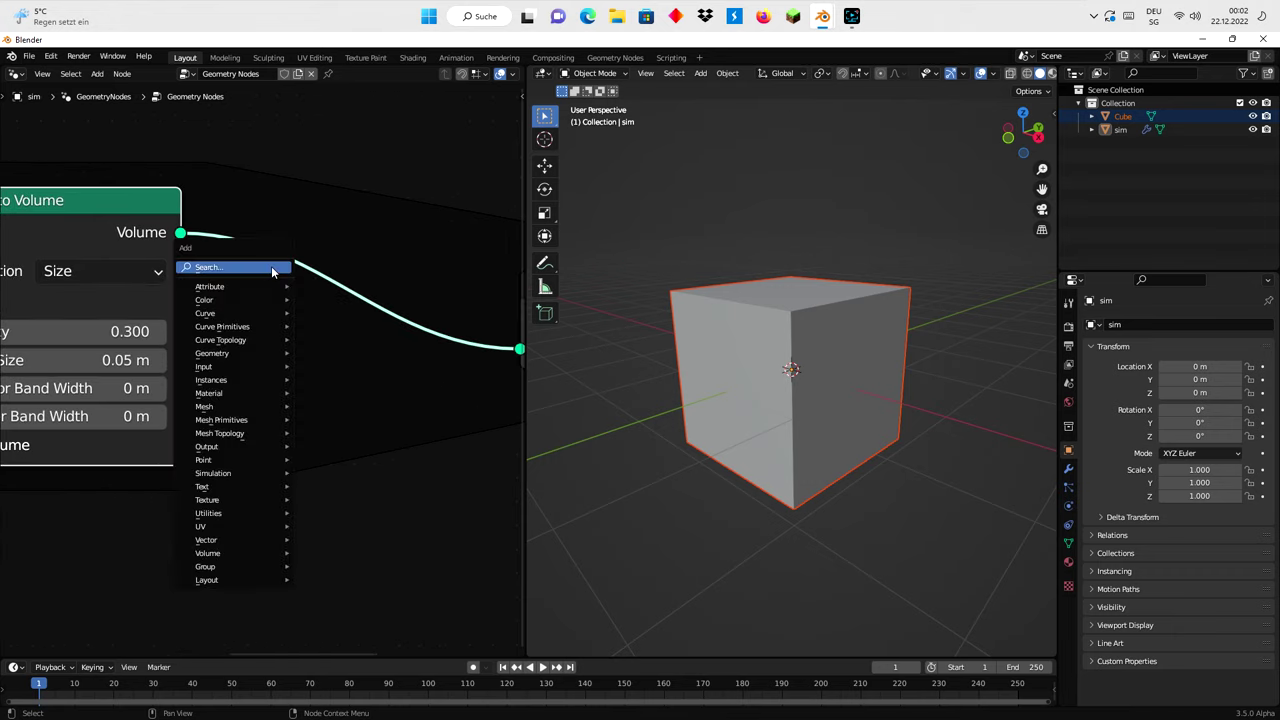
pyautogui.click(271, 266)
pyautogui.write('vol')
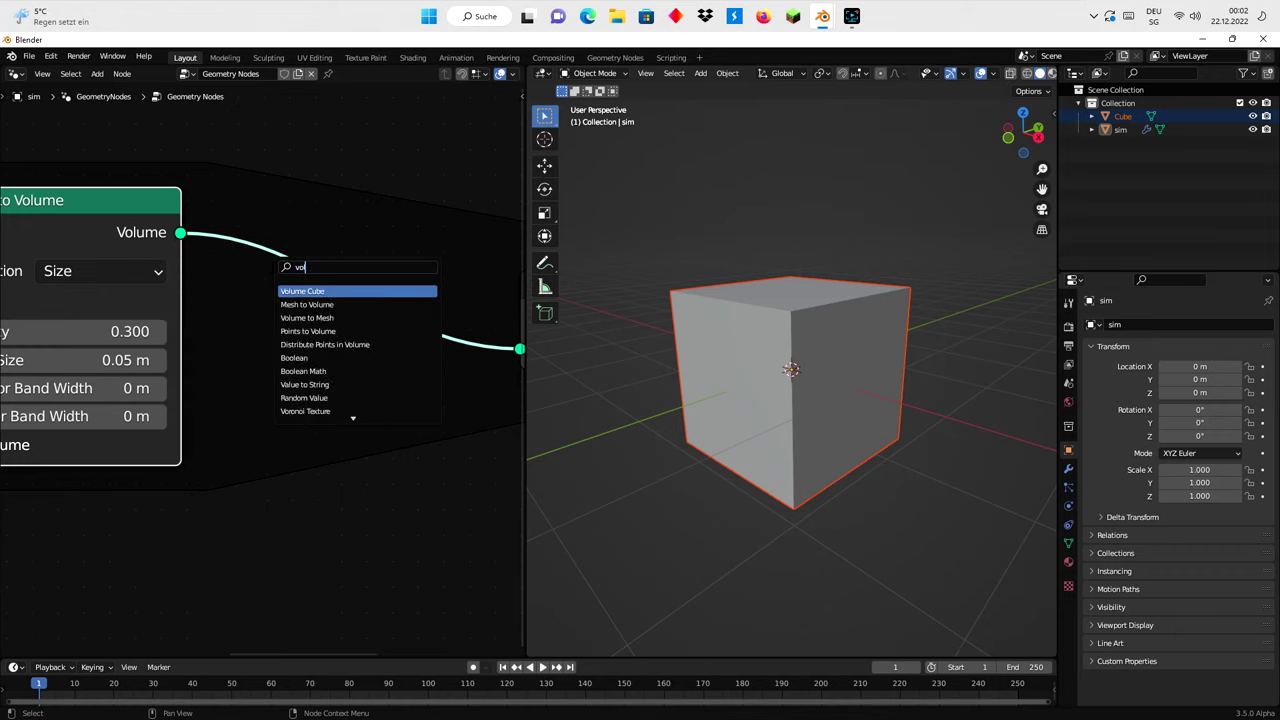
pyautogui.write('um')
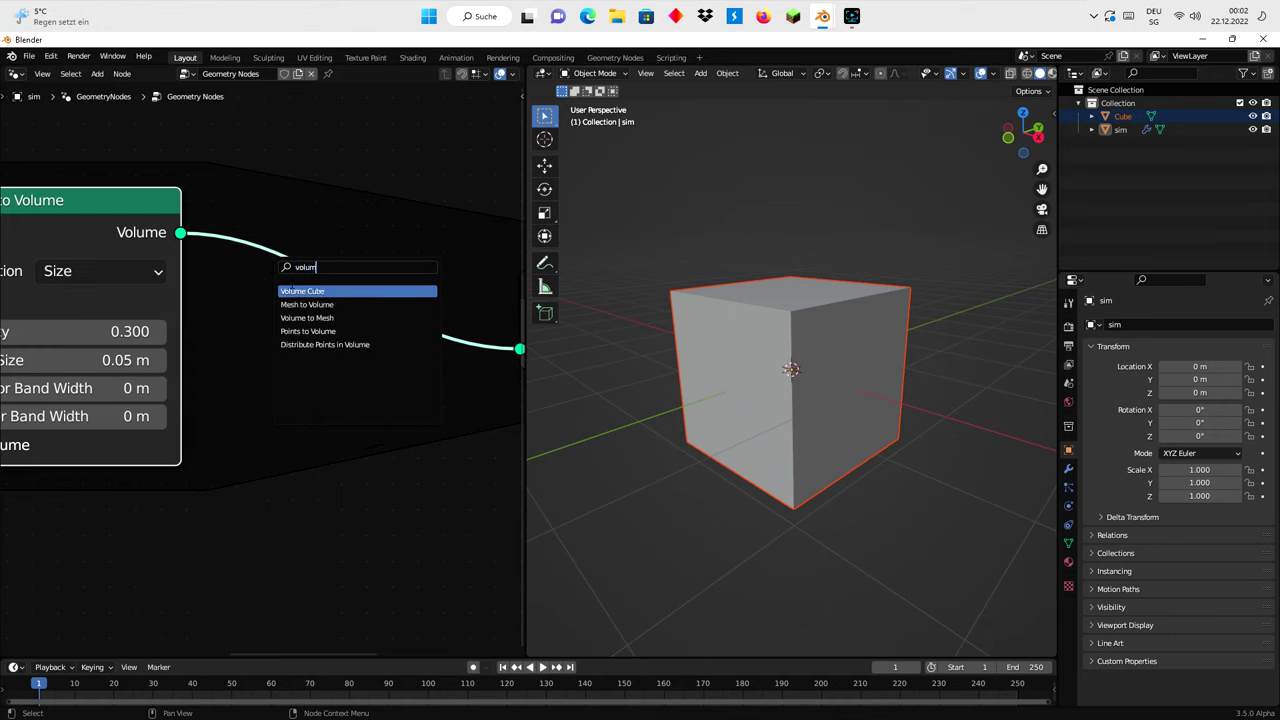
pyautogui.press('Down')
pyautogui.press('Down')
pyautogui.press('Return')
pyautogui.click(289, 309)
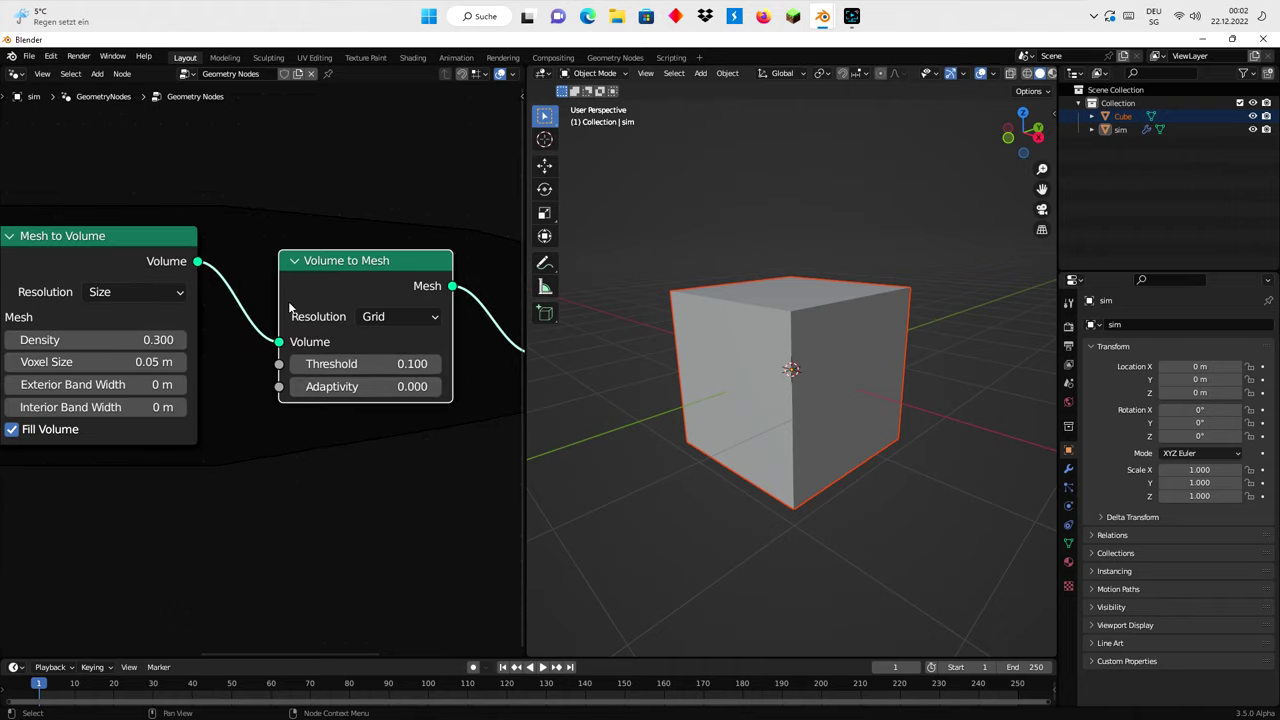
pyautogui.moveTo(289, 309); pyautogui.dragTo(93, 257, button='middle')
pyautogui.click(250, 322)
pyautogui.click(250, 322)
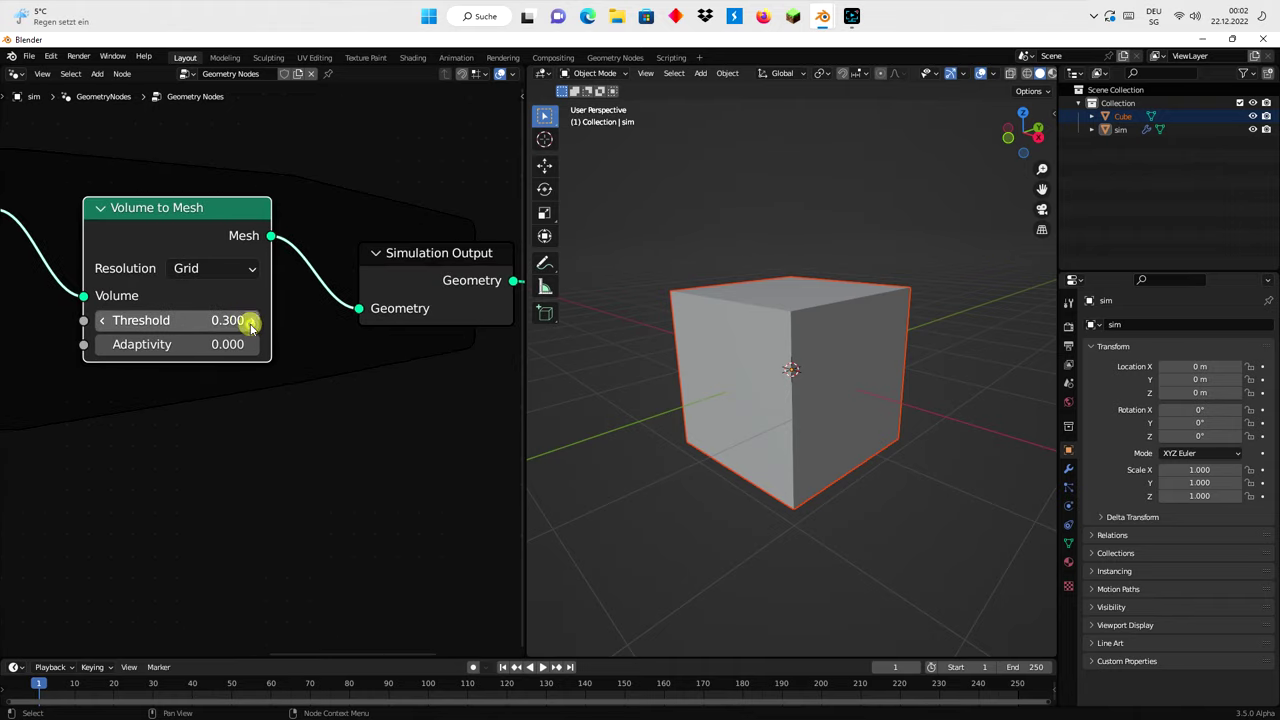
# Move the Simulation Output and Group Output nodes further right
pyautogui.moveTo(281, 332); pyautogui.dragTo(147, 293, button='middle')
pyautogui.scroll(-2, 257, 340)
pyautogui.moveTo(257, 340); pyautogui.dragTo(215, 345, button='middle')
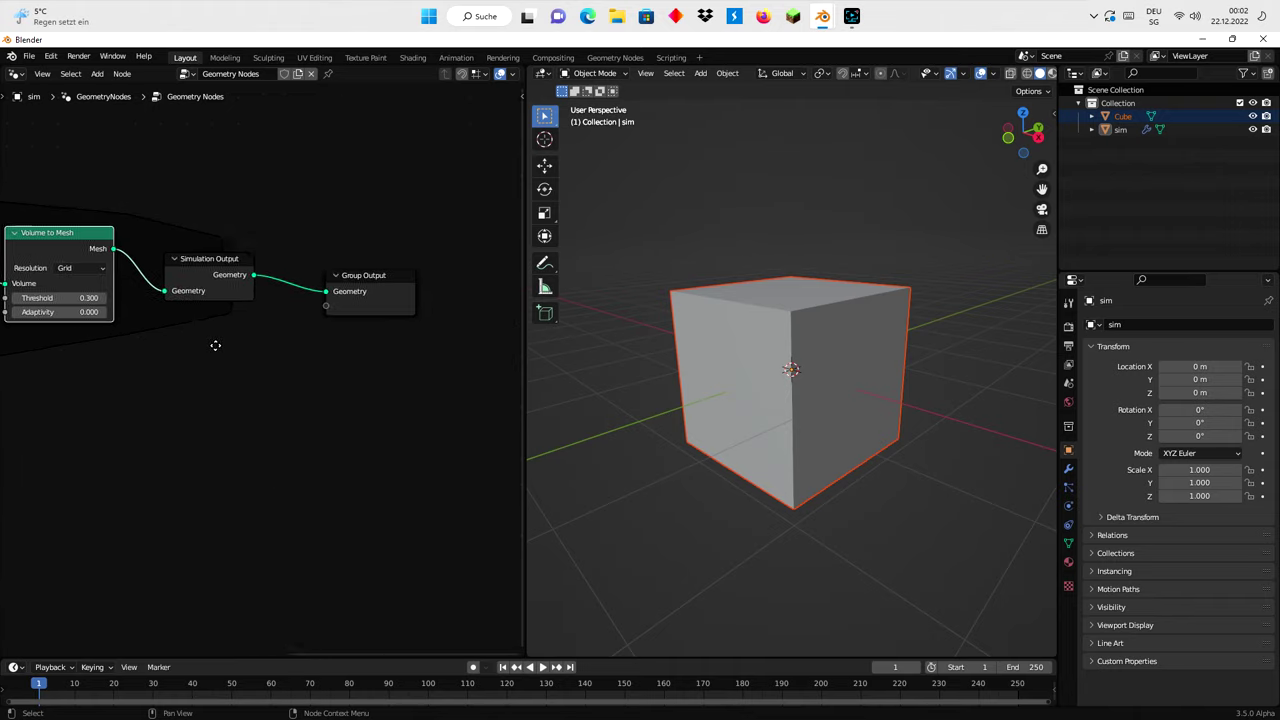
pyautogui.scroll(2, 190, 335)
pyautogui.moveTo(157, 309); pyautogui.dragTo(329, 257)
pyautogui.press('g')
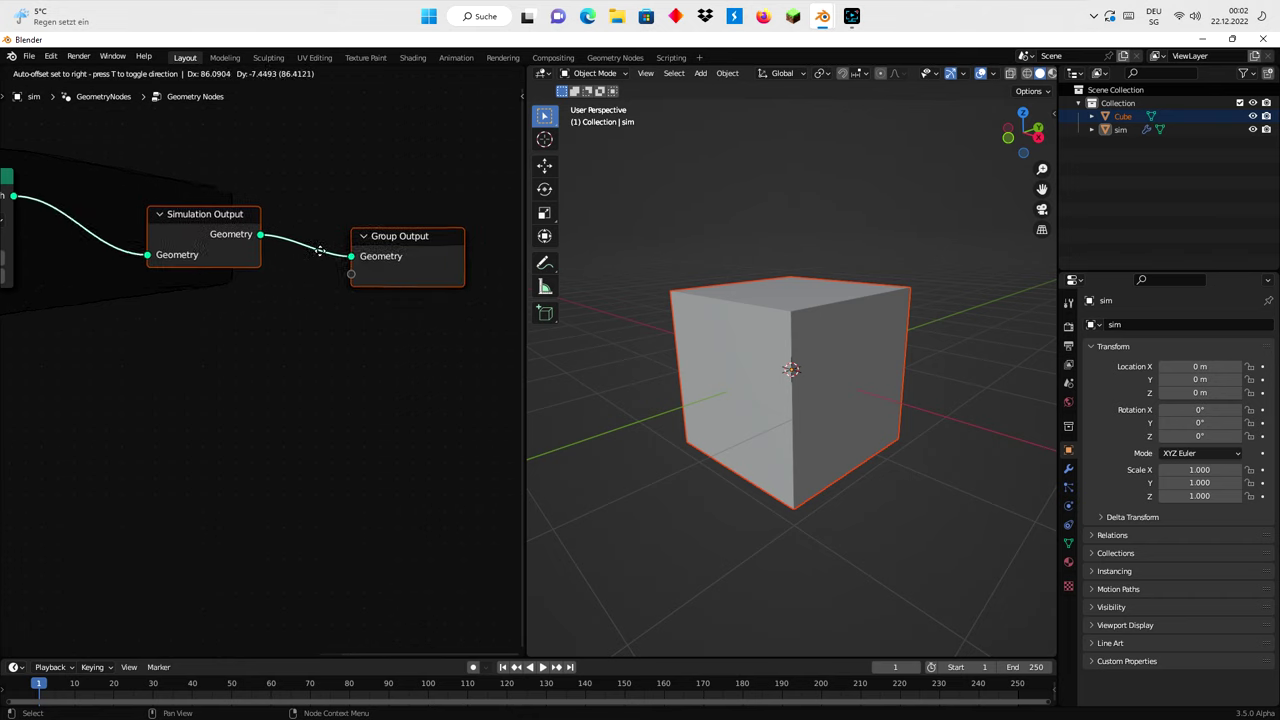
pyautogui.click(384, 271)
pyautogui.scroll(-1, 152, 265)
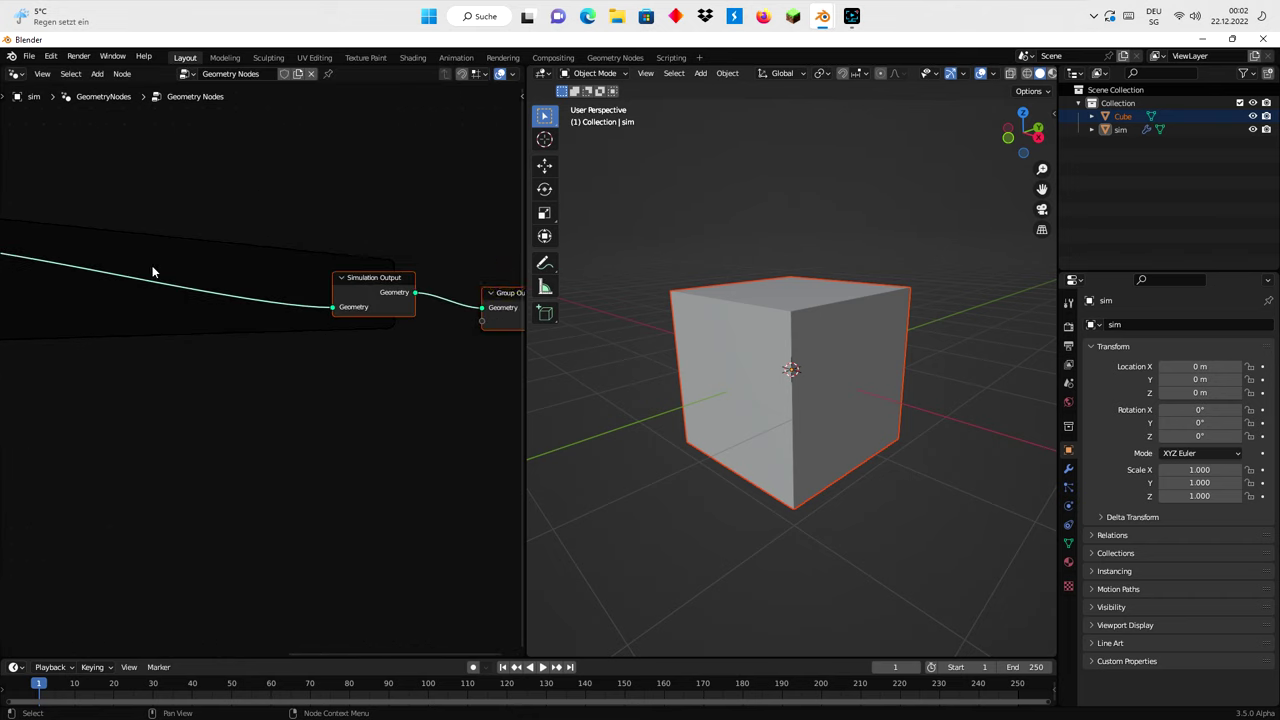
pyautogui.moveTo(152, 265); pyautogui.dragTo(350, 262, button='middle')
pyautogui.scroll(2, 343, 258)
pyautogui.scroll(2, 255, 295)
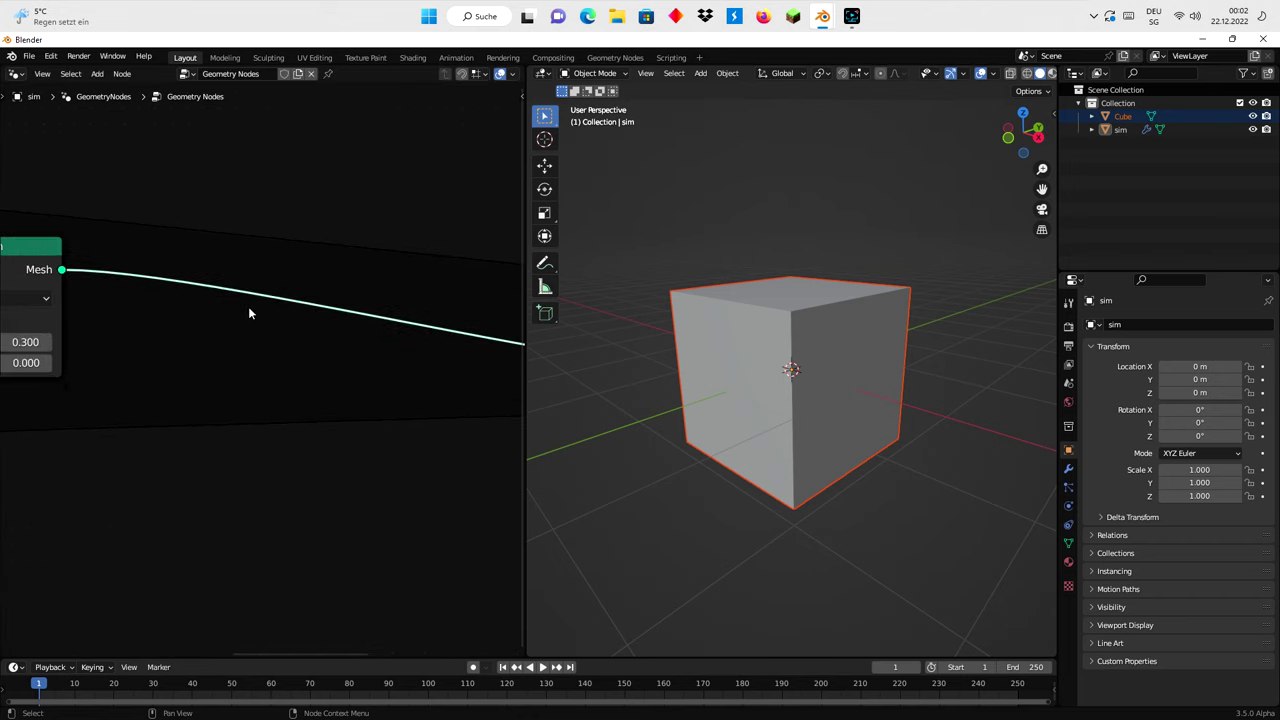
pyautogui.moveTo(250, 313); pyautogui.dragTo(353, 309, button='middle')
# Search the Add menu for the Set Position node
pyautogui.hotkey('shift', 'a')
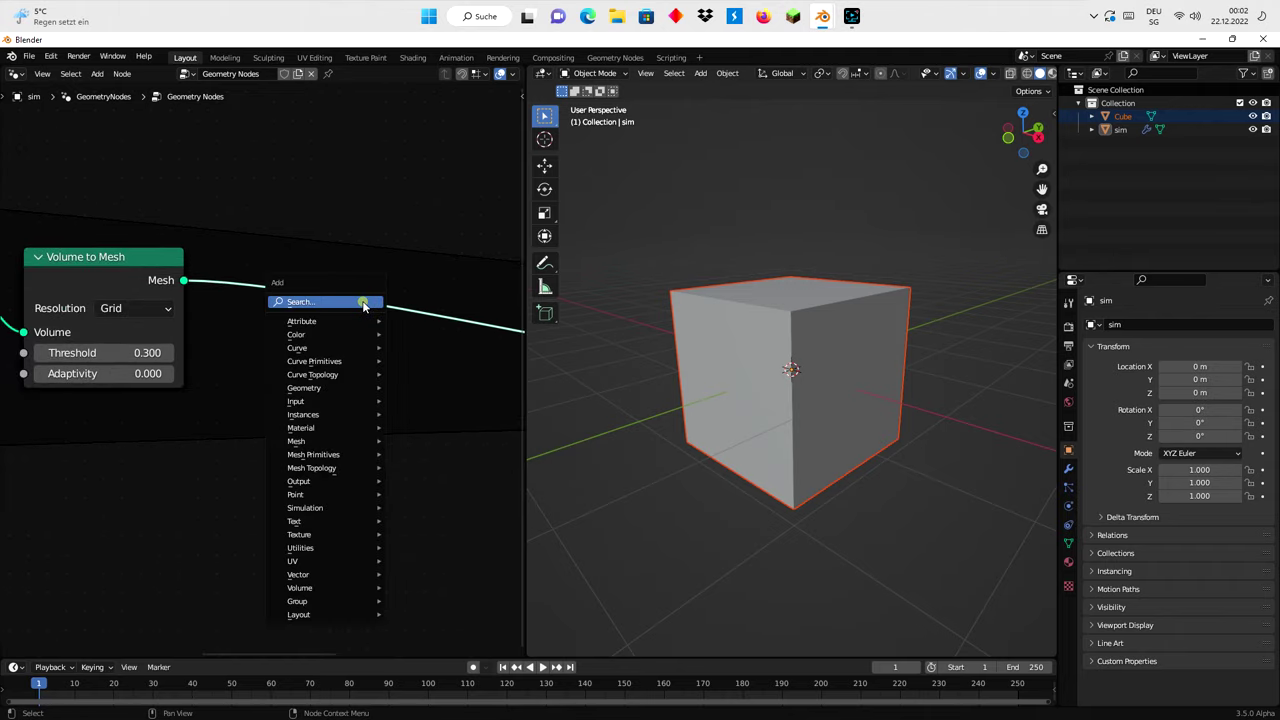
pyautogui.click(363, 302)
pyautogui.write('set')
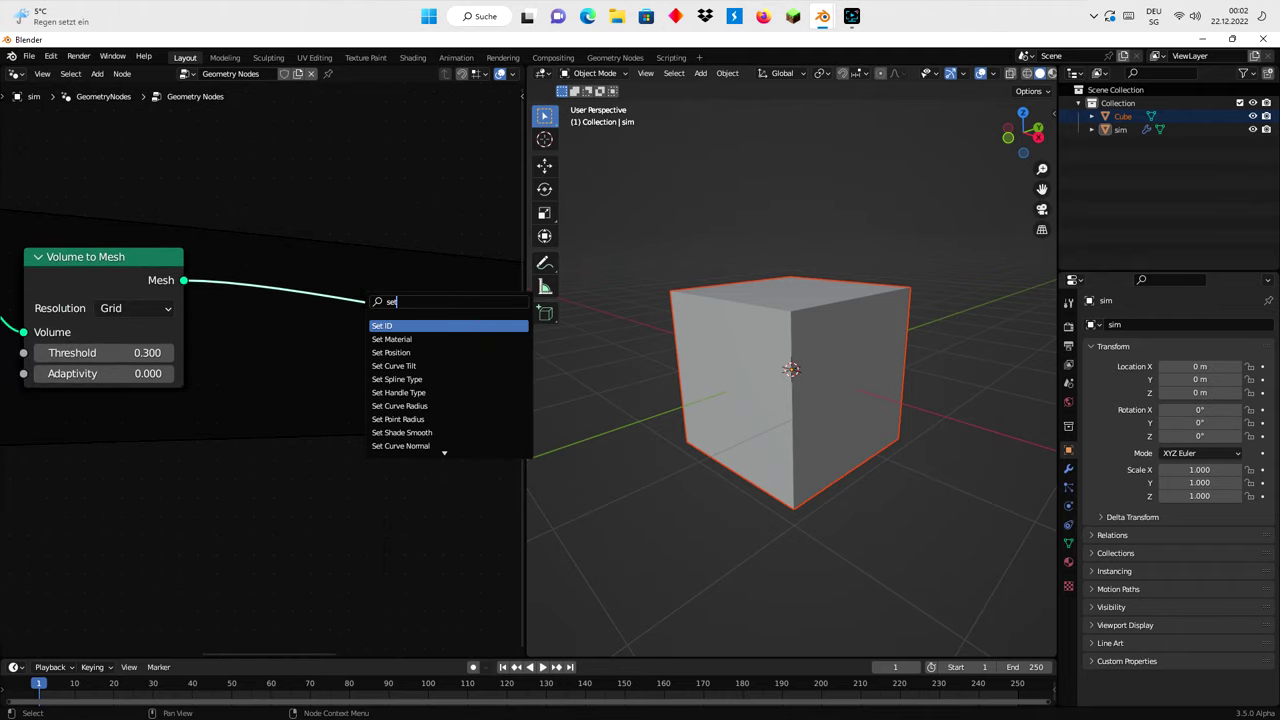
pyautogui.write(' po')
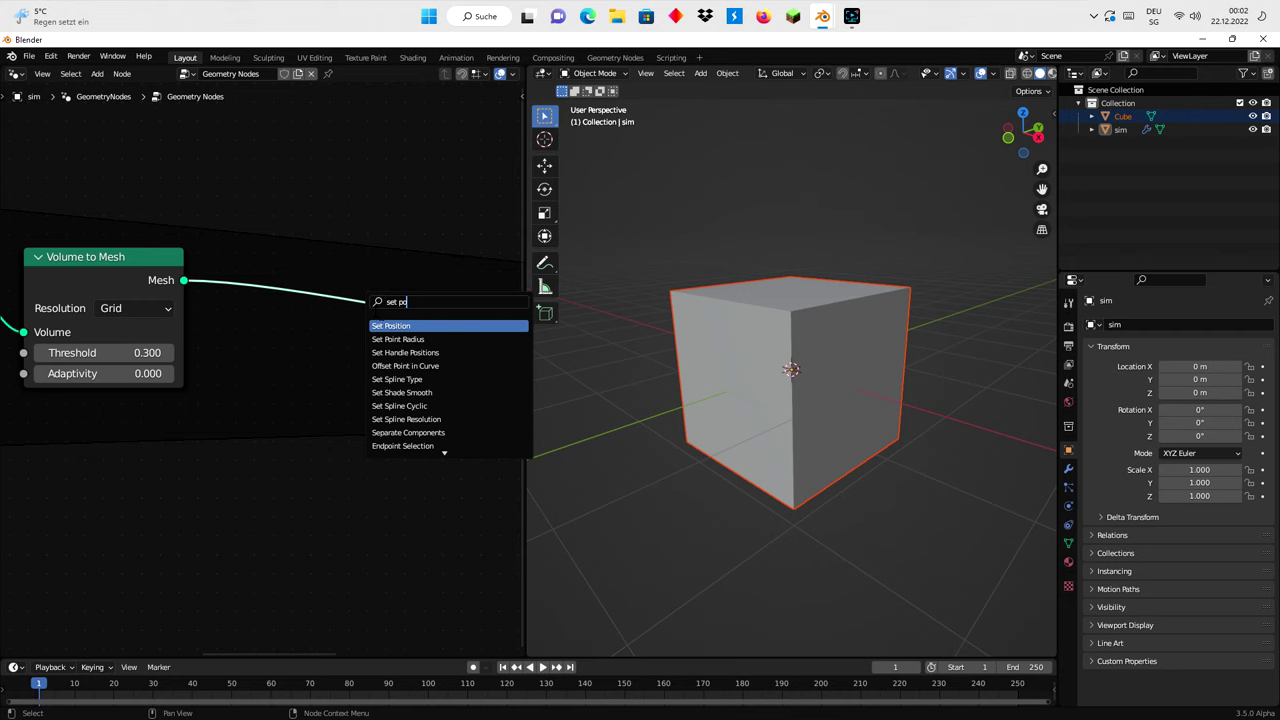
# Insert the Set Position node on the Mesh link after Volume to Mesh
pyautogui.press('Return')
pyautogui.click(366, 300)
pyautogui.scroll(-1, 300, 340)
pyautogui.moveTo(286, 349)
pyautogui.mouseDown(button='middle')
pyautogui.moveTo(324, 279)
pyautogui.moveTo(397, 293)
pyautogui.mouseUp(button='middle')
pyautogui.scroll(1, 325, 280)
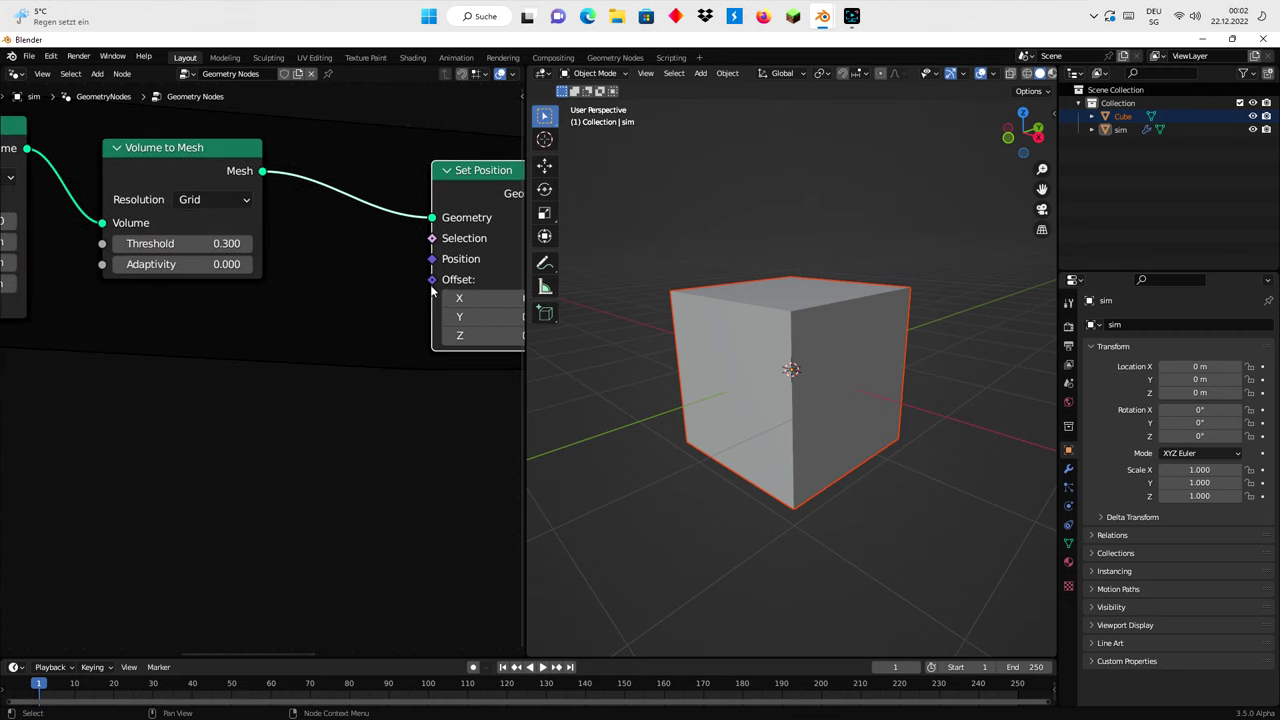
# Add a vector Math Scale node feeding Set Position's Offset
pyautogui.moveTo(432, 281); pyautogui.dragTo(200, 405)
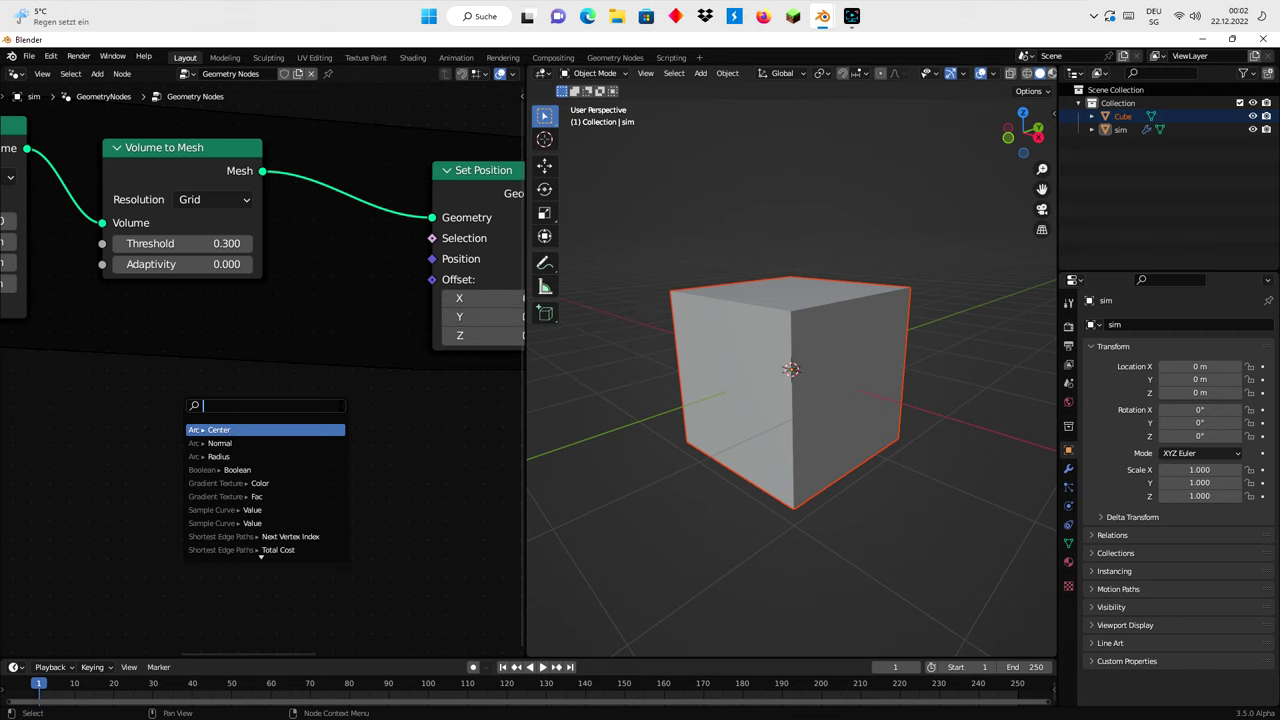
pyautogui.write('sca')
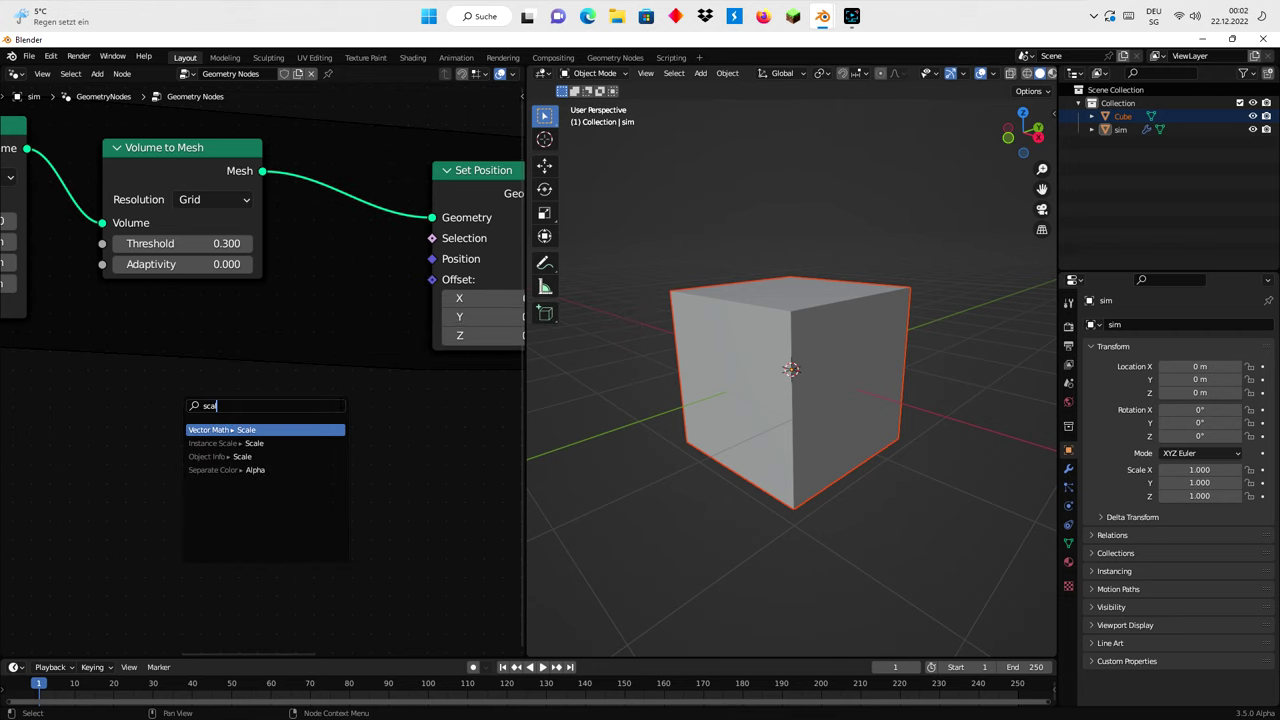
pyautogui.click(289, 429)
pyautogui.click(314, 371)
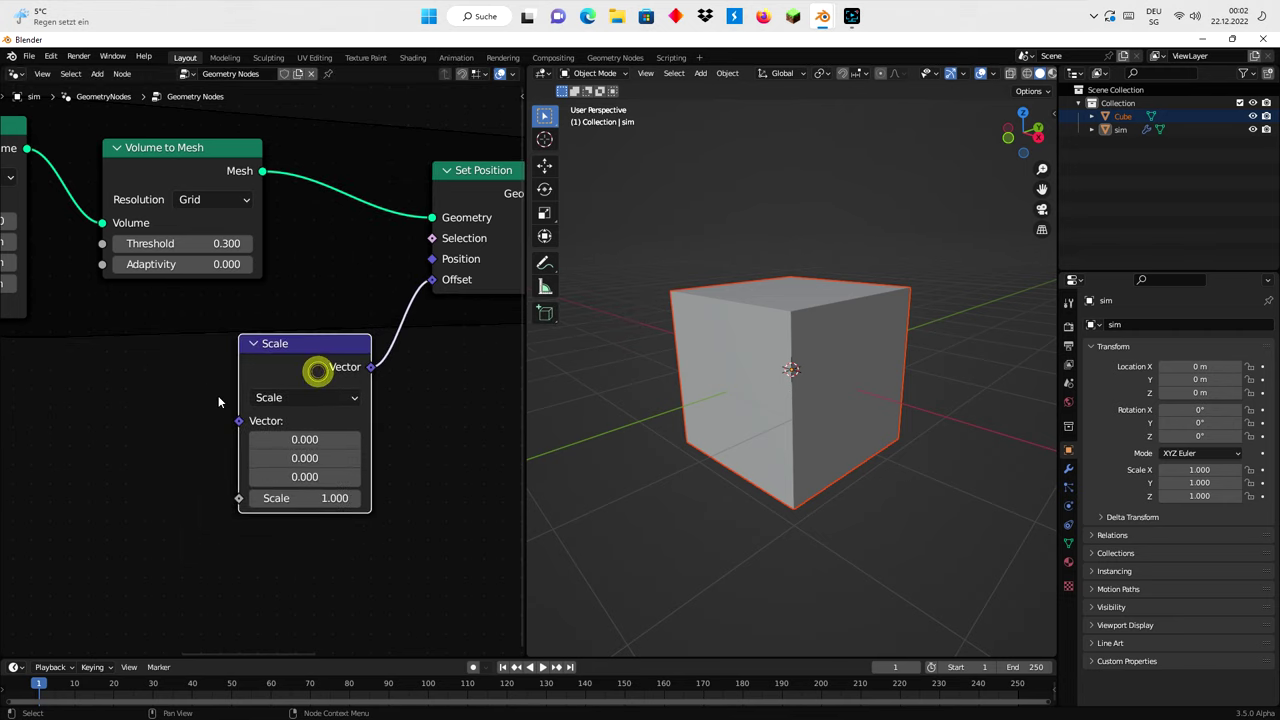
pyautogui.moveTo(218, 395); pyautogui.dragTo(267, 327, button='middle')
pyautogui.scroll(2, 267, 327)
# Chain a second Scale node into the first's Vector and set the first's factor to 0.005
pyautogui.moveTo(290, 345); pyautogui.dragTo(60, 356)
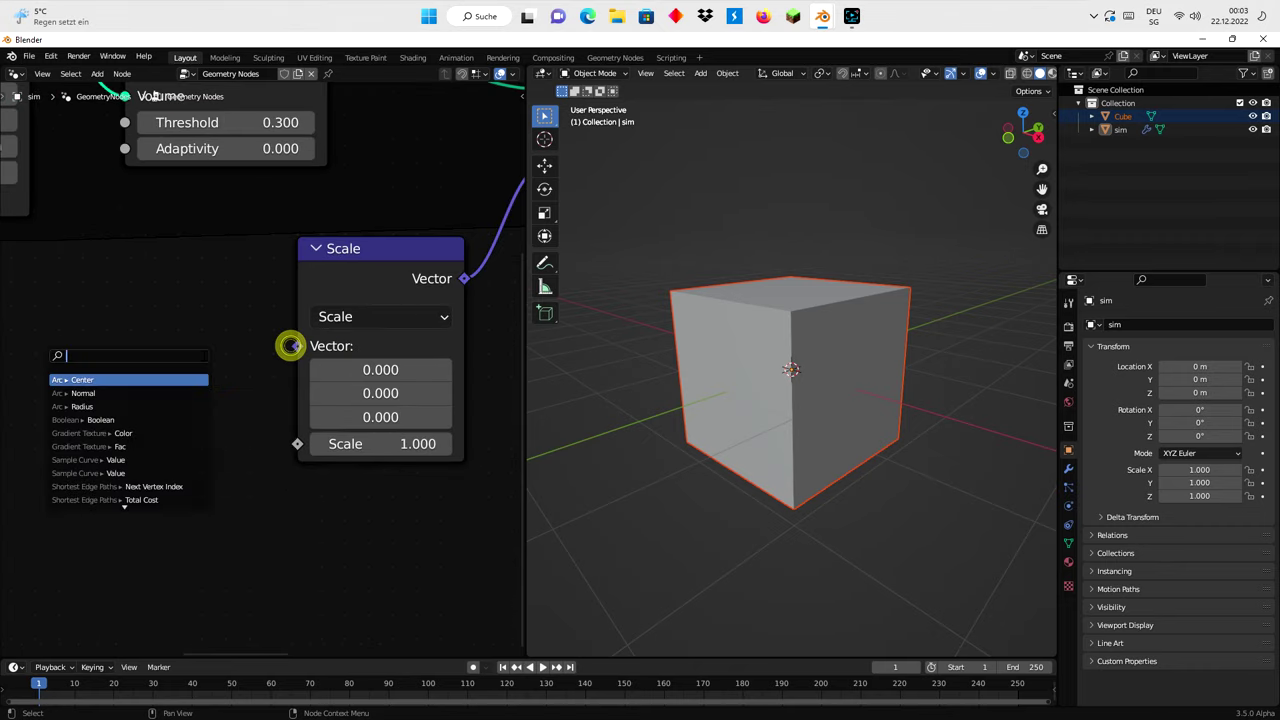
pyautogui.write('sca')
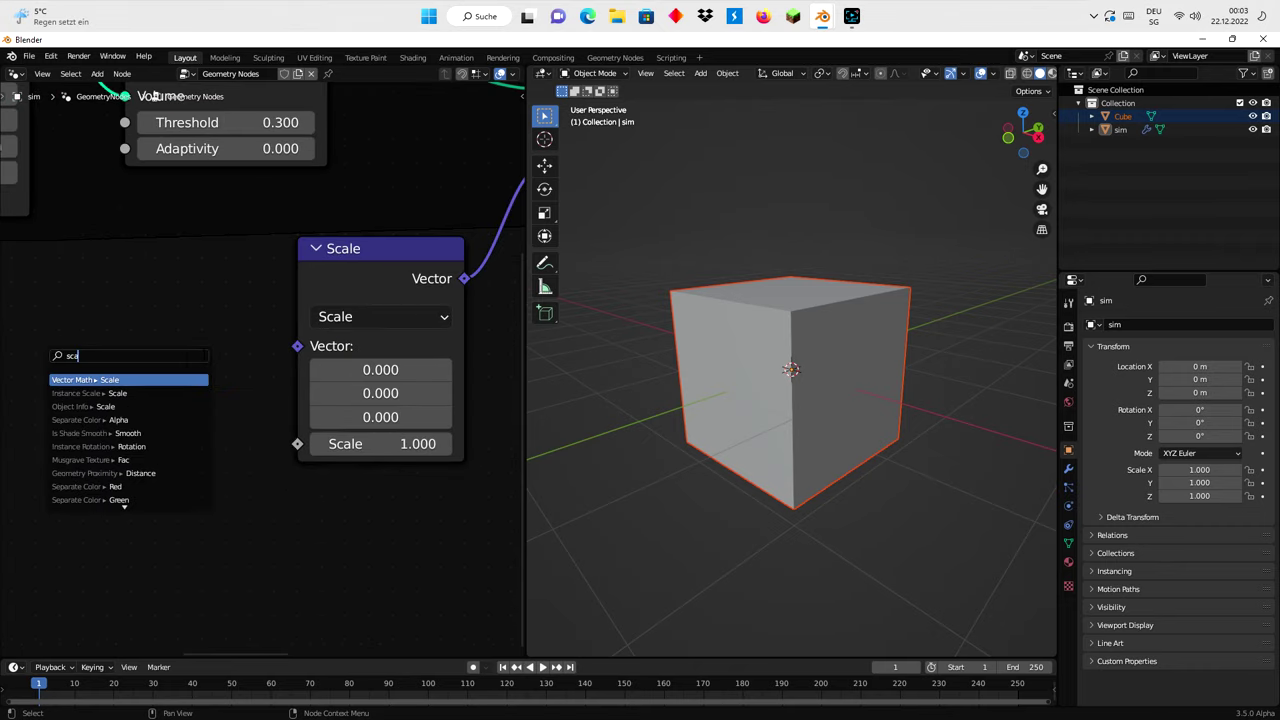
pyautogui.click(172, 379)
pyautogui.click(159, 299)
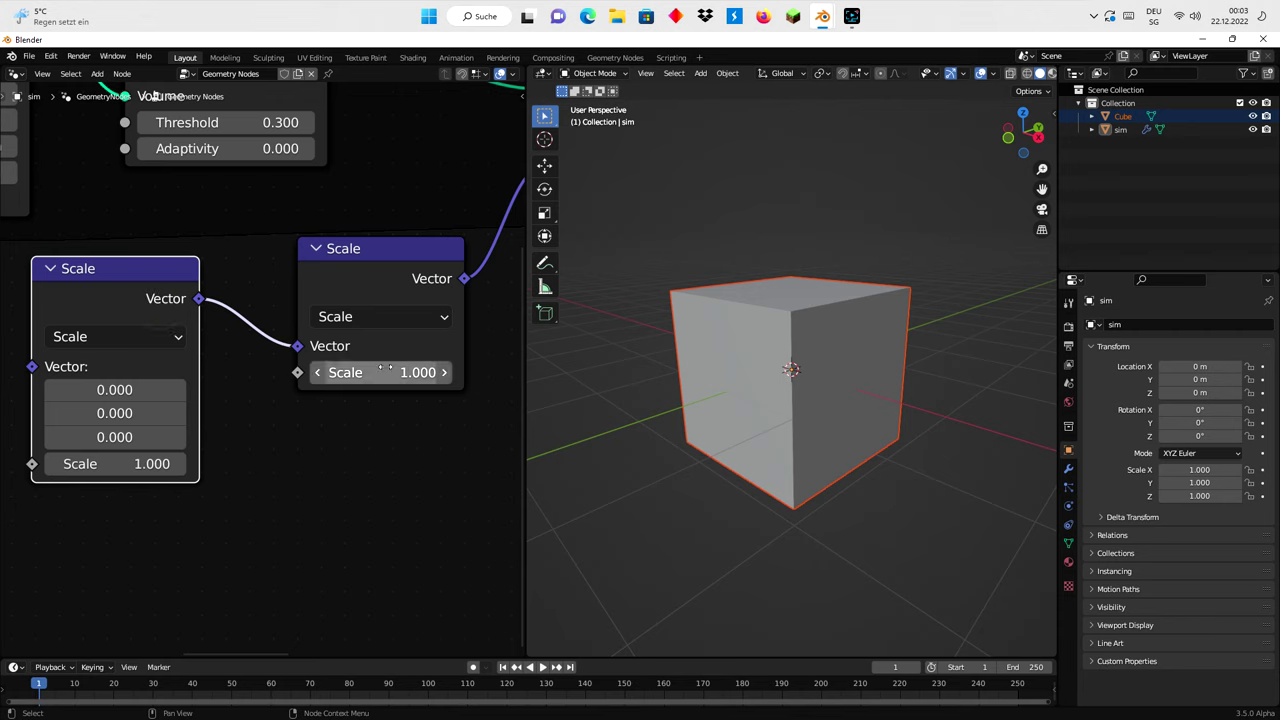
pyautogui.click(393, 370)
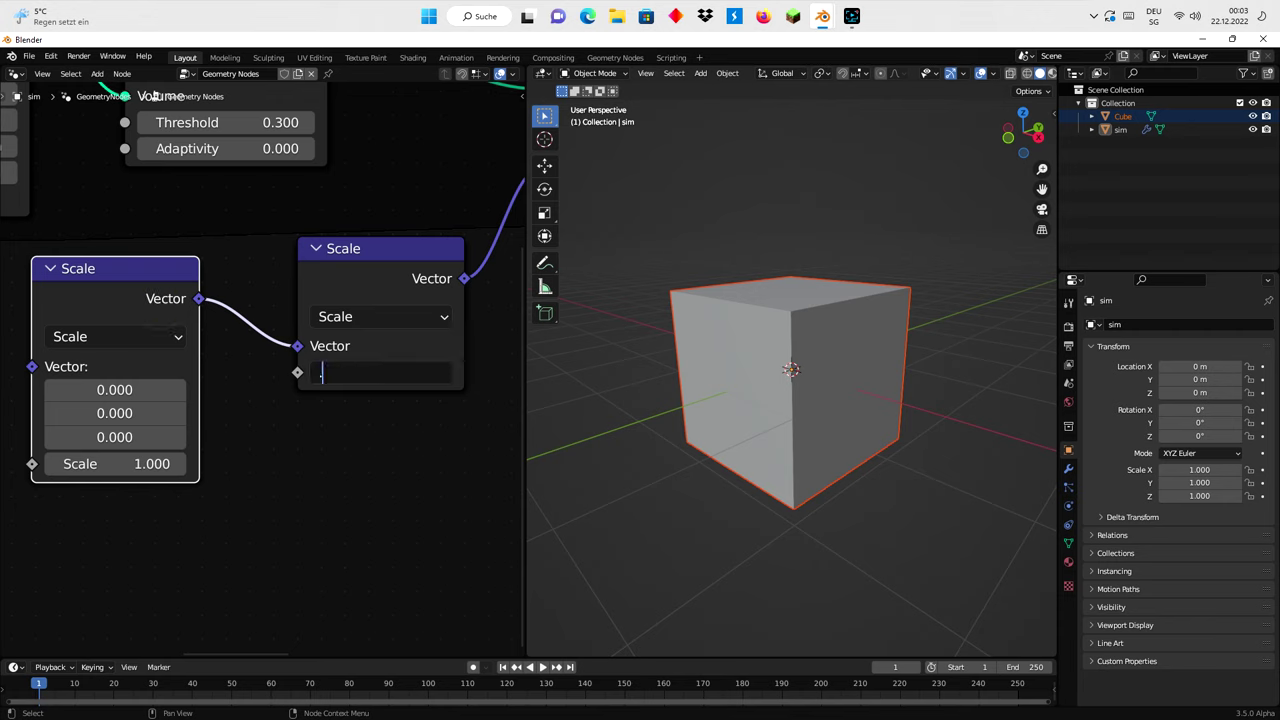
pyautogui.write('005')
pyautogui.press('Return')
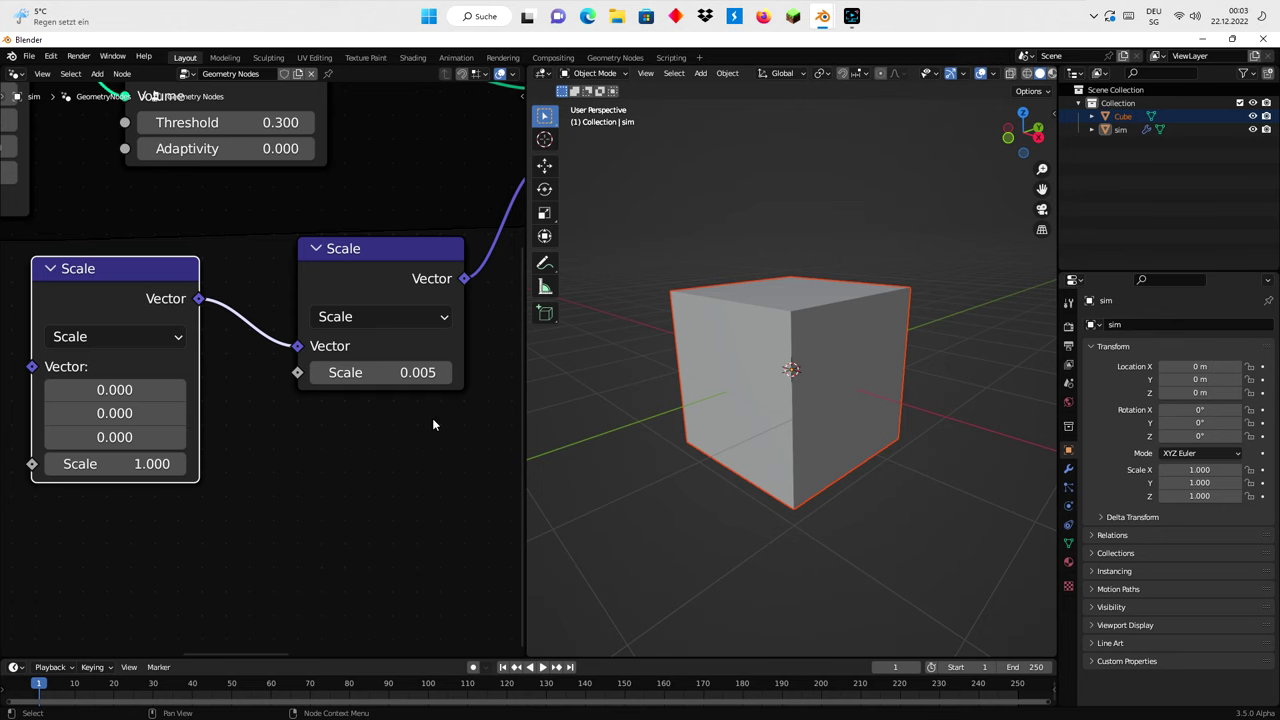
# Feed a Normal node into the left Scale node's Vector input
pyautogui.scroll(-2, 366, 434)
pyautogui.moveTo(366, 434); pyautogui.dragTo(444, 435, button='middle')
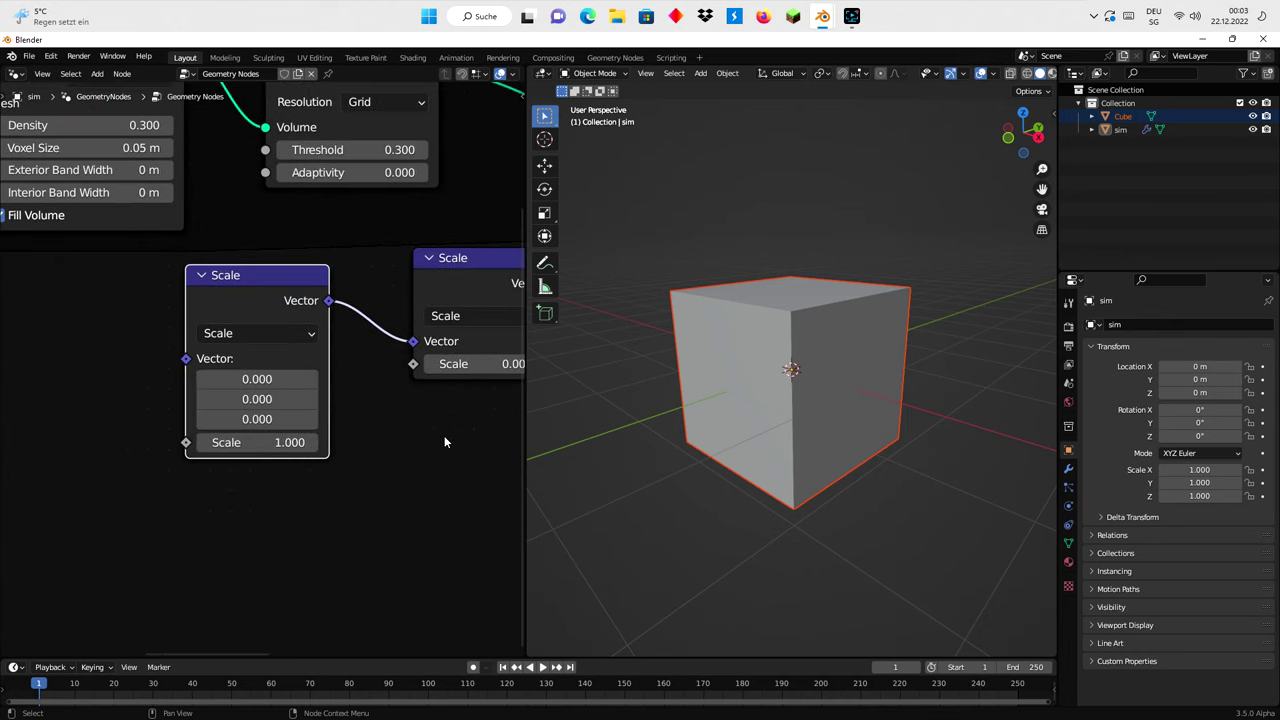
pyautogui.scroll(-1, 444, 442)
pyautogui.moveTo(352, 432); pyautogui.dragTo(418, 434, button='middle')
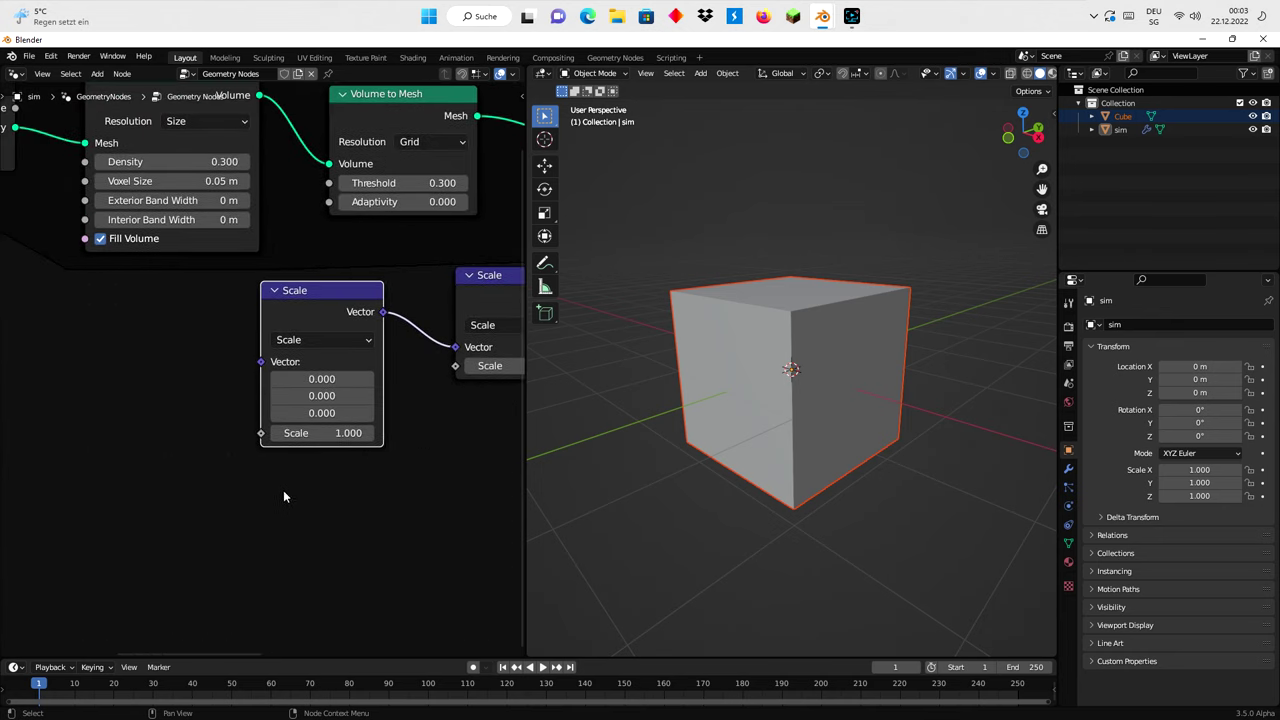
pyautogui.moveTo(283, 497); pyautogui.dragTo(357, 494, button='middle')
pyautogui.scroll(1, 363, 410)
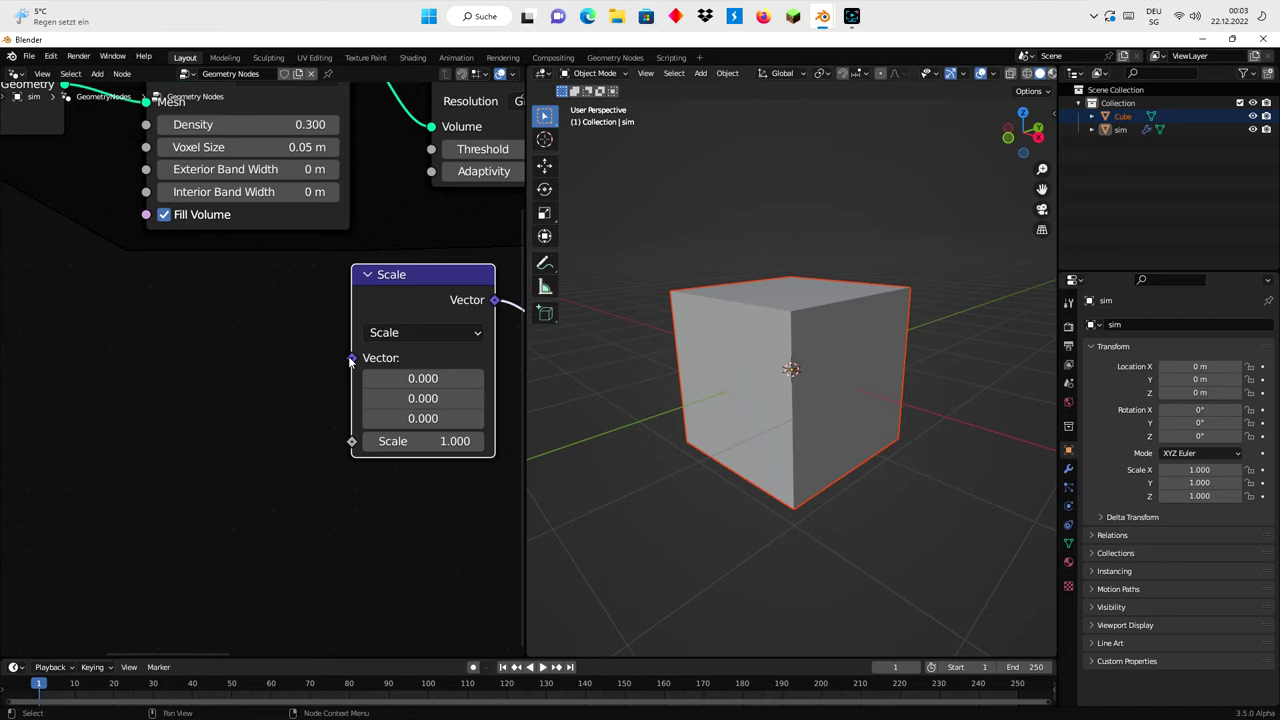
pyautogui.moveTo(351, 359); pyautogui.dragTo(350, 357)
pyautogui.write('no')
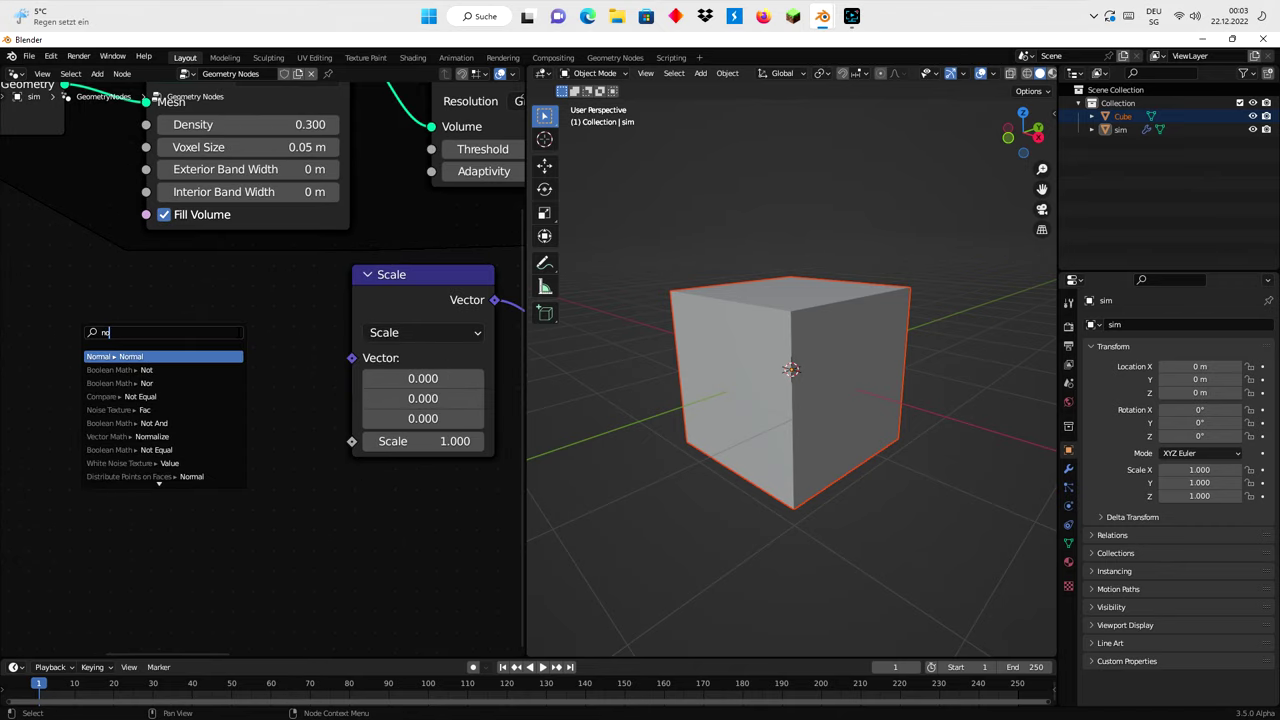
pyautogui.write('r')
pyautogui.click(169, 348)
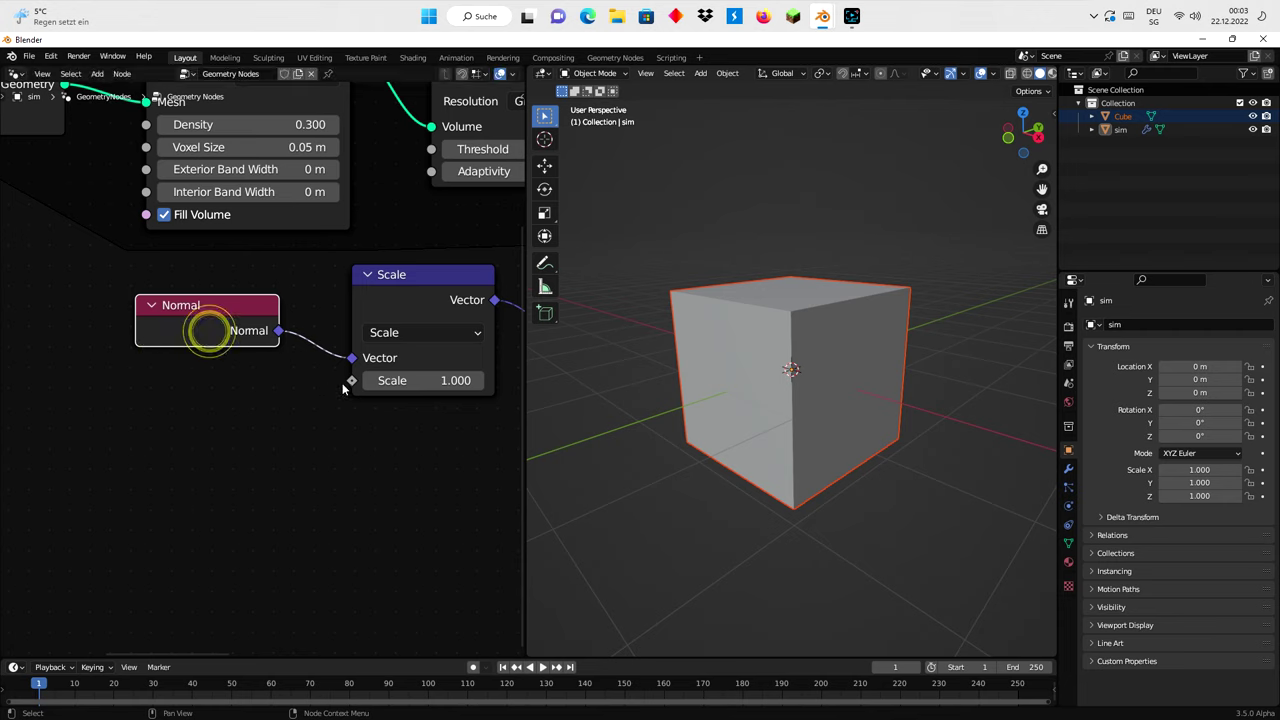
# Drive that Scale factor with a Noise Texture's Color and play to preview
pyautogui.moveTo(351, 380); pyautogui.dragTo(258, 432)
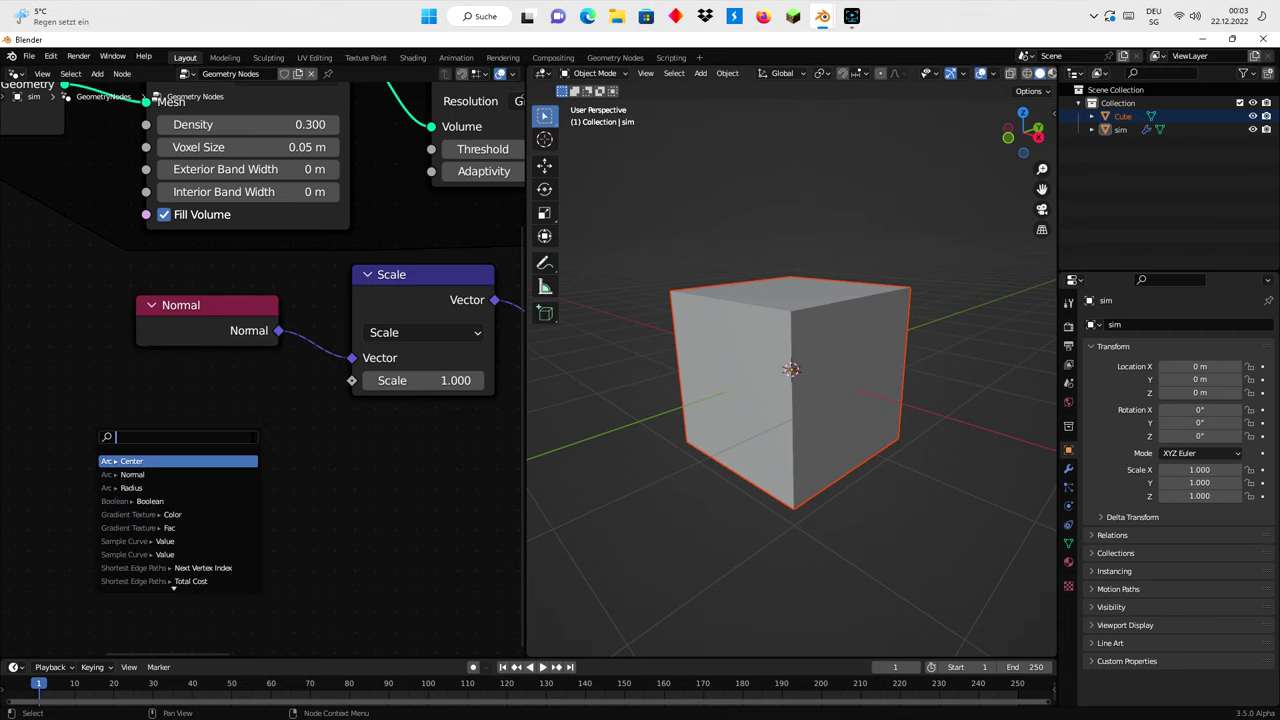
pyautogui.write('noi')
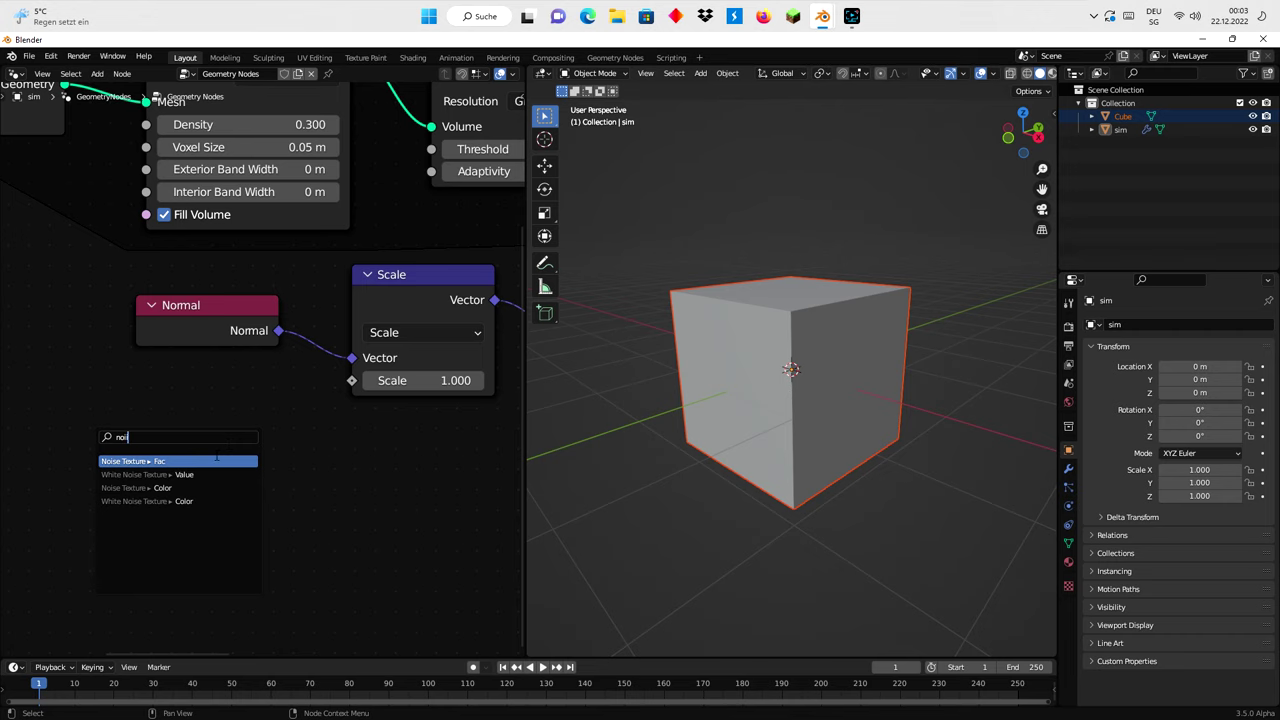
pyautogui.click(185, 487)
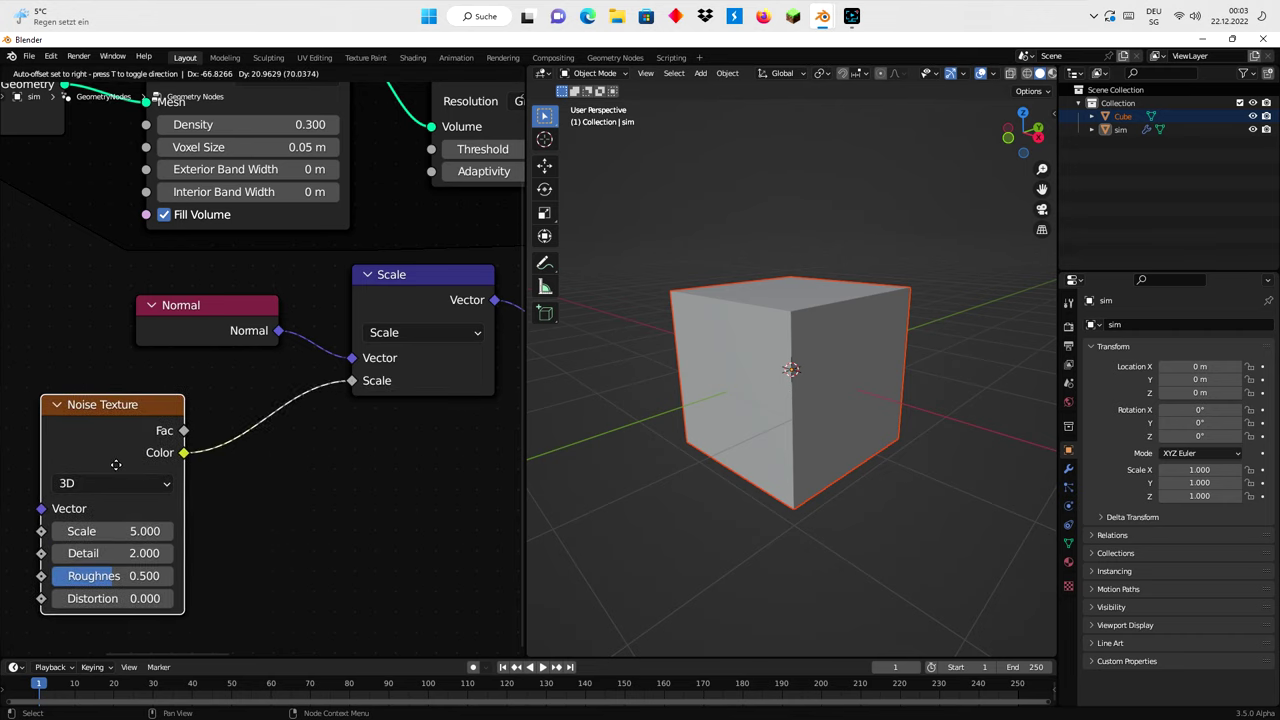
pyautogui.click(140, 479)
pyautogui.moveTo(280, 472); pyautogui.dragTo(378, 425, button='middle')
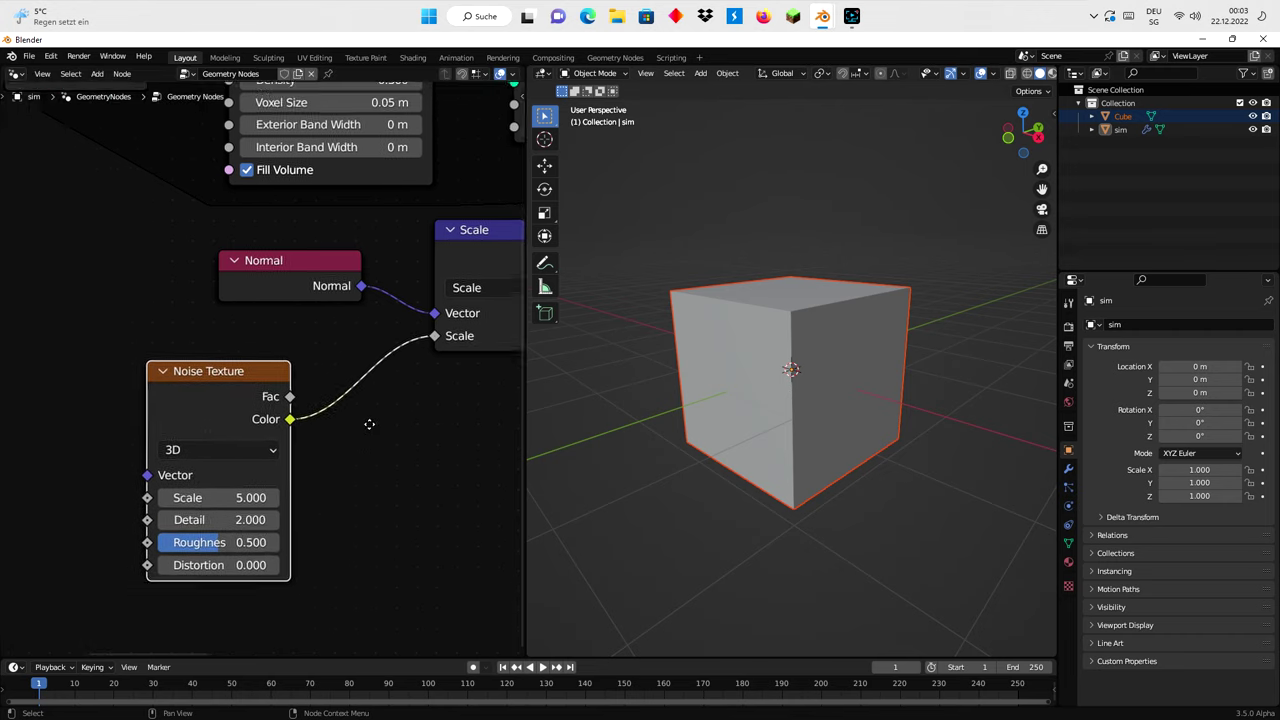
pyautogui.scroll(-1, 378, 425)
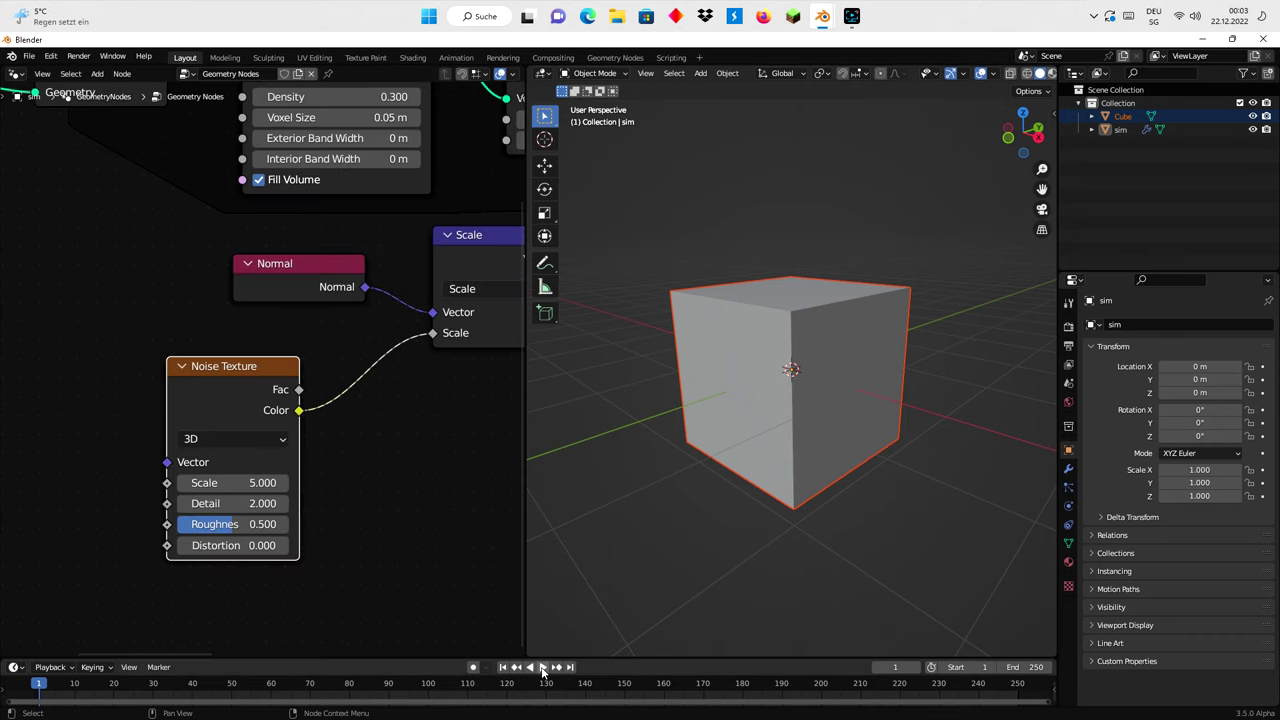
pyautogui.click(542, 667)
# Stop playback, hide the original Cube, and reselect sim
pyautogui.click(503, 667)
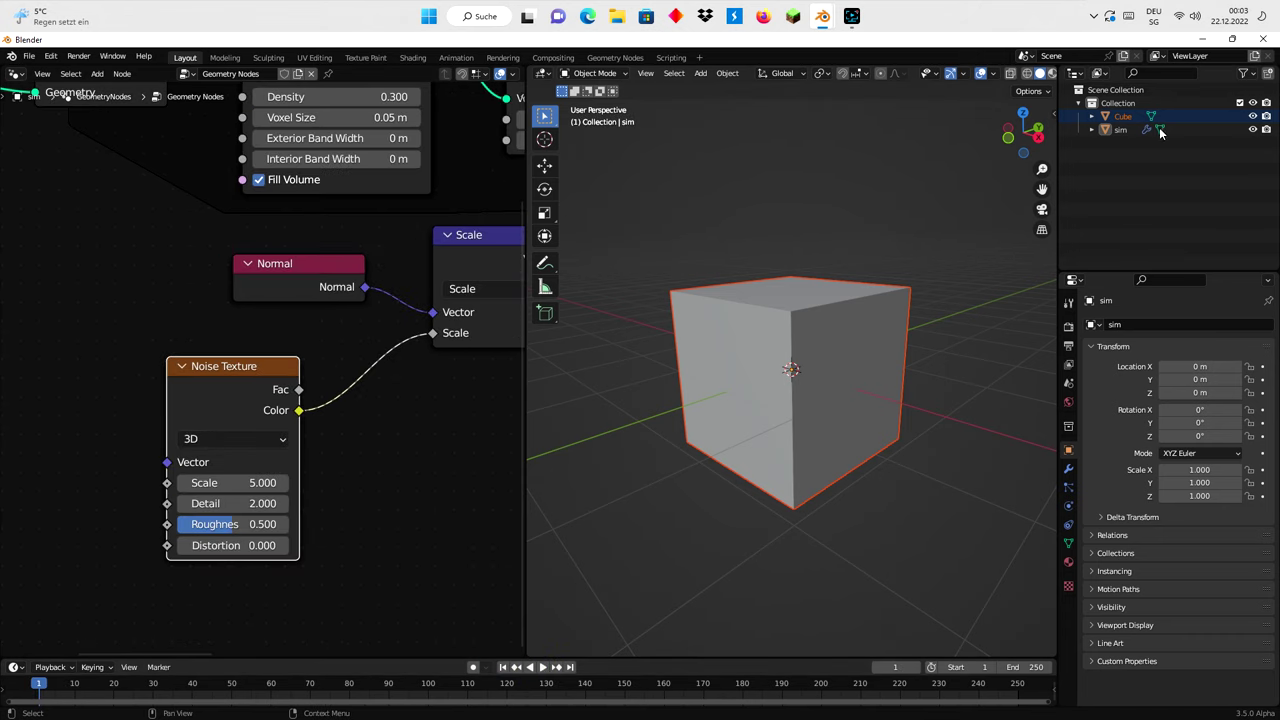
pyautogui.click(1125, 117)
pyautogui.click(1252, 116)
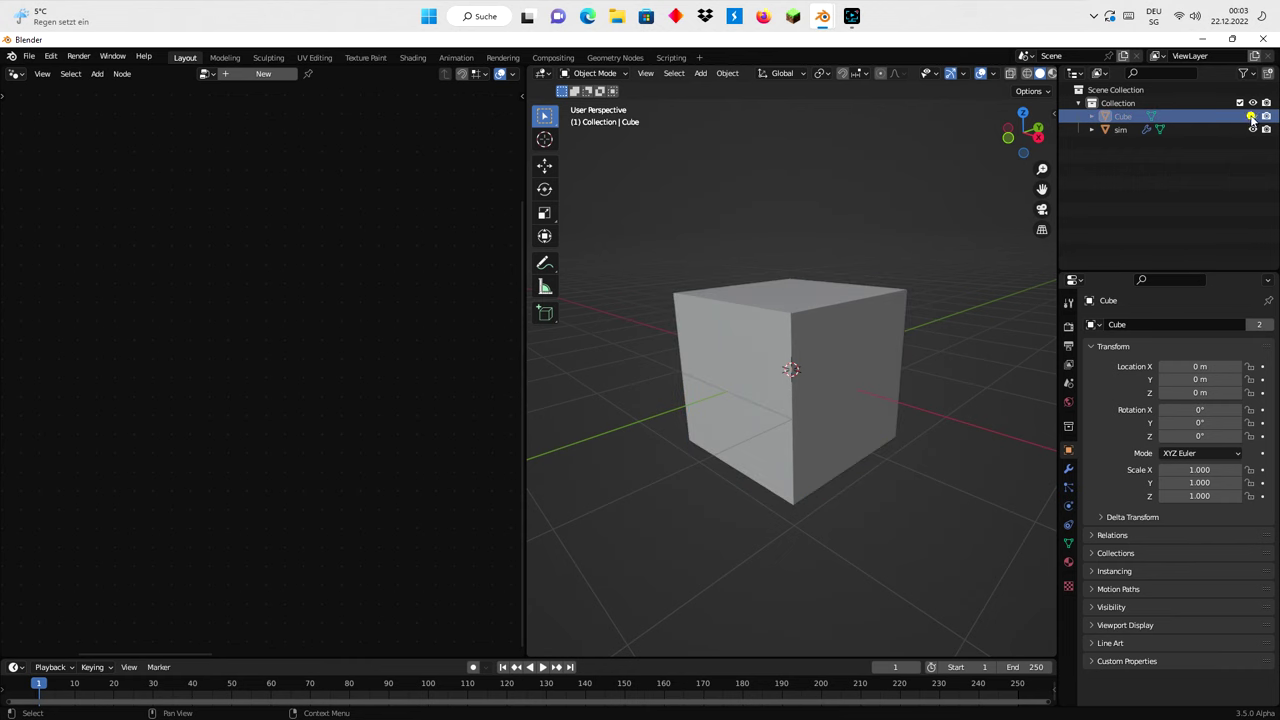
pyautogui.click(1125, 130)
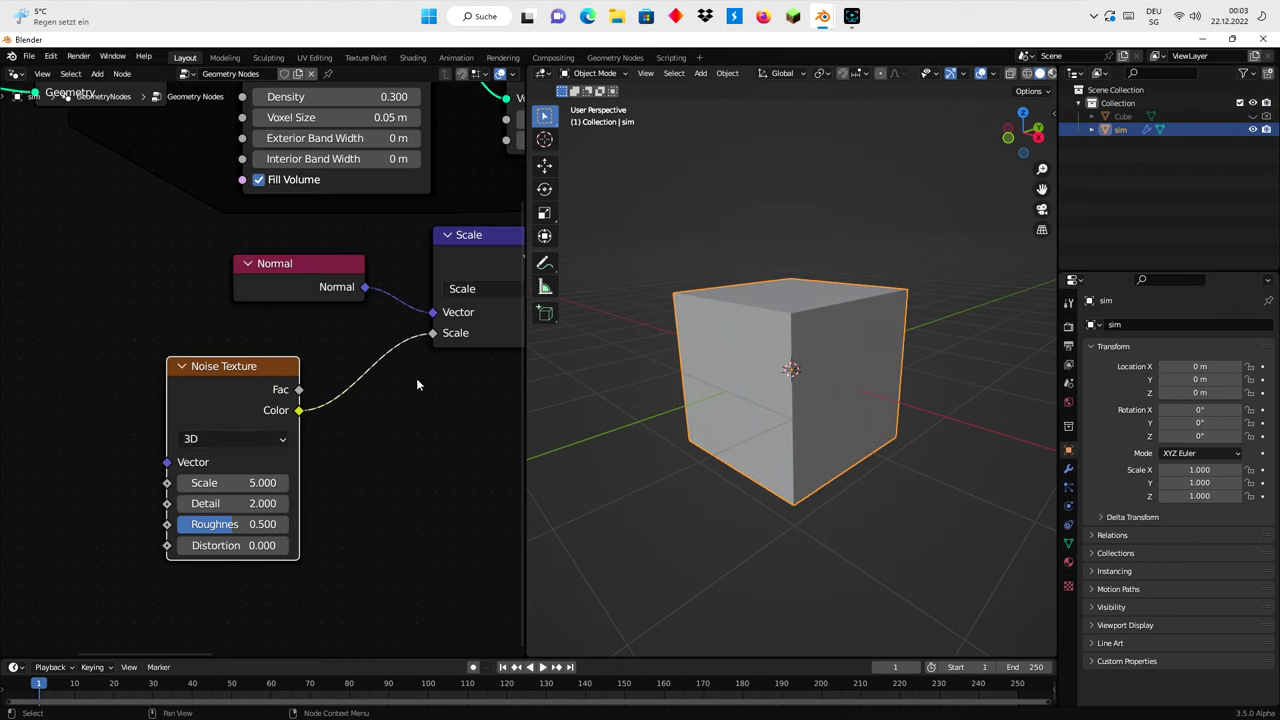
# Set the second Scale node's factor to 0.050
pyautogui.scroll(-1, 417, 385)
pyautogui.scroll(-1, 366, 379)
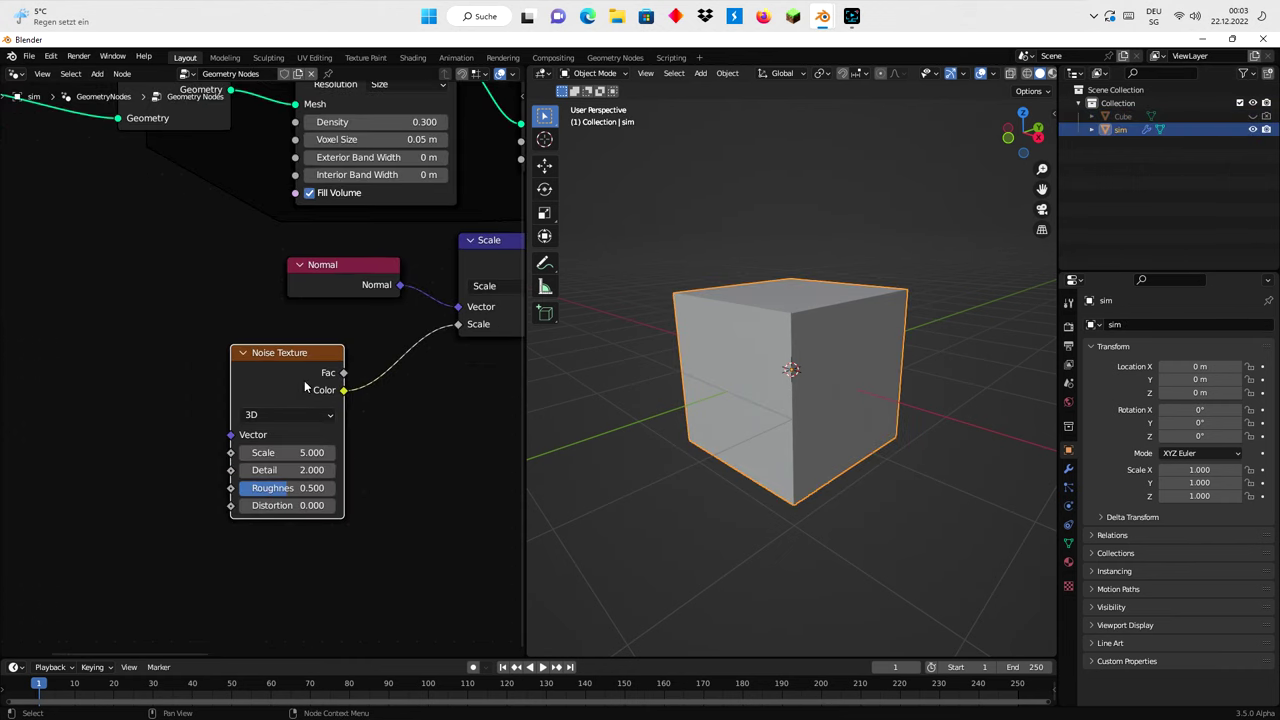
pyautogui.moveTo(398, 375); pyautogui.dragTo(226, 392, button='middle')
pyautogui.scroll(1, 240, 400)
pyautogui.moveTo(428, 414); pyautogui.dragTo(287, 424, button='middle')
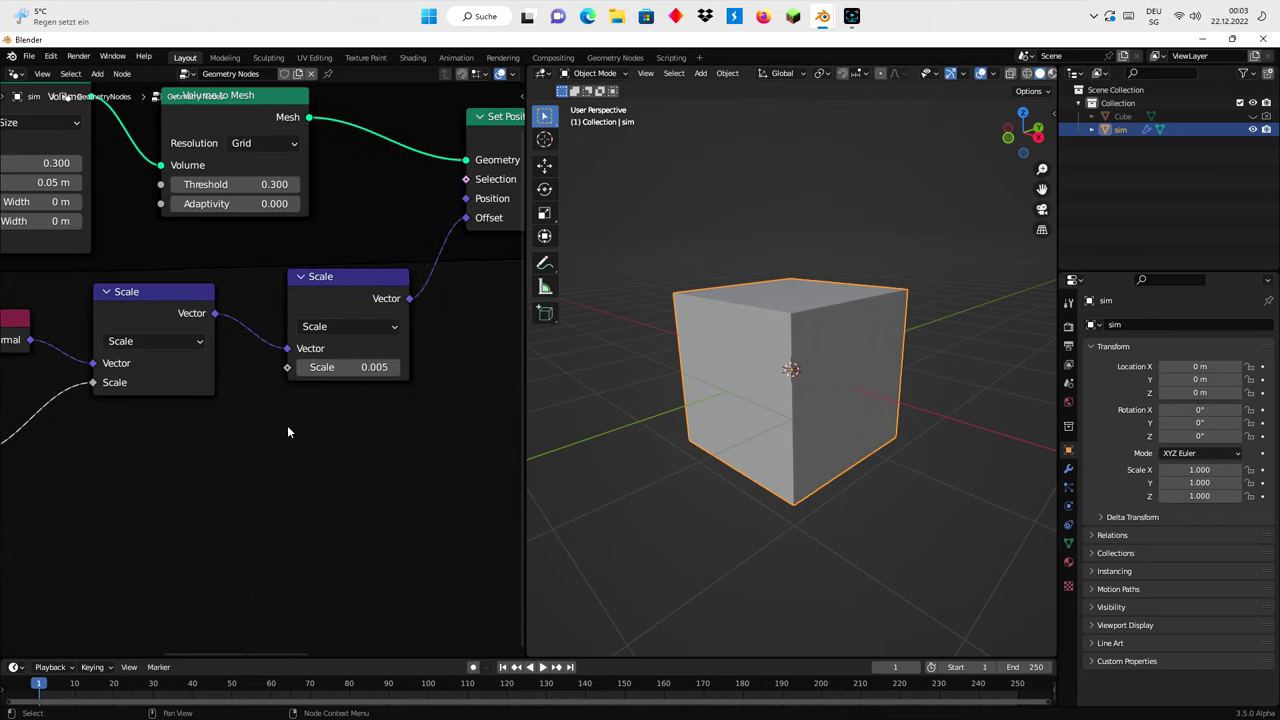
pyautogui.scroll(-1, 287, 424)
pyautogui.scroll(-1, 349, 403)
pyautogui.scroll(1, 350, 400)
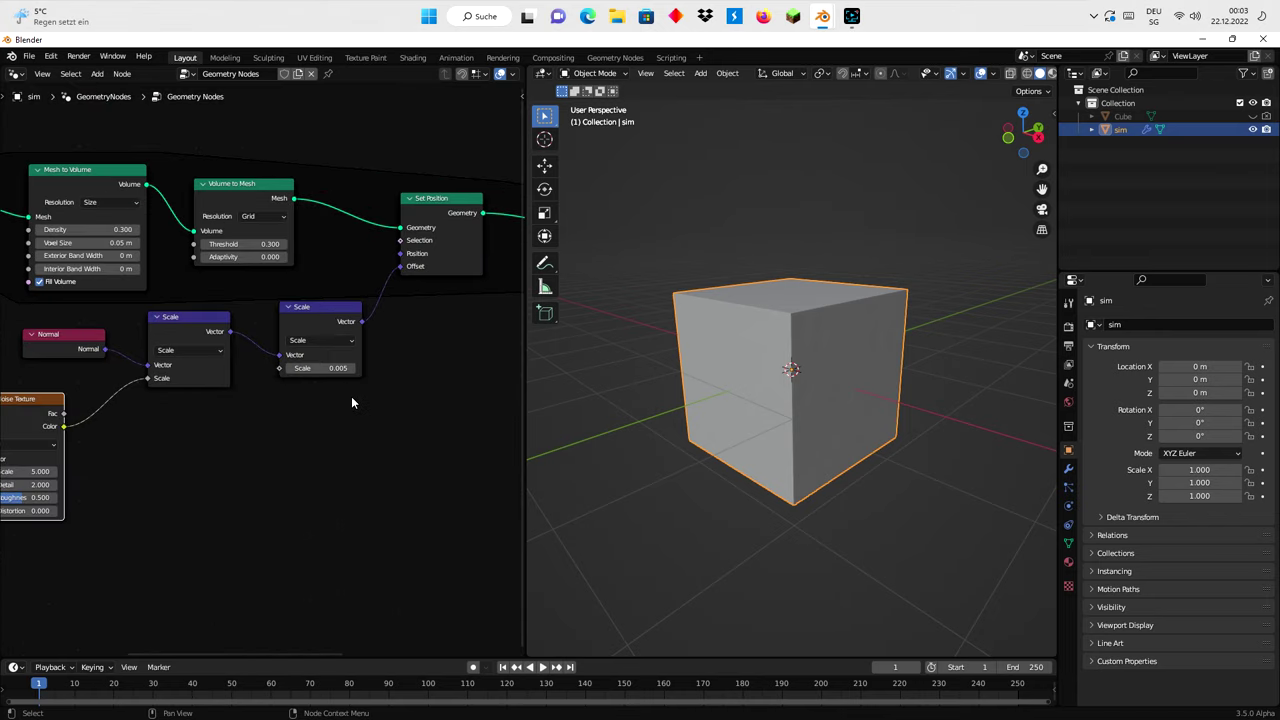
pyautogui.scroll(1, 342, 398)
pyautogui.scroll(1, 341, 395)
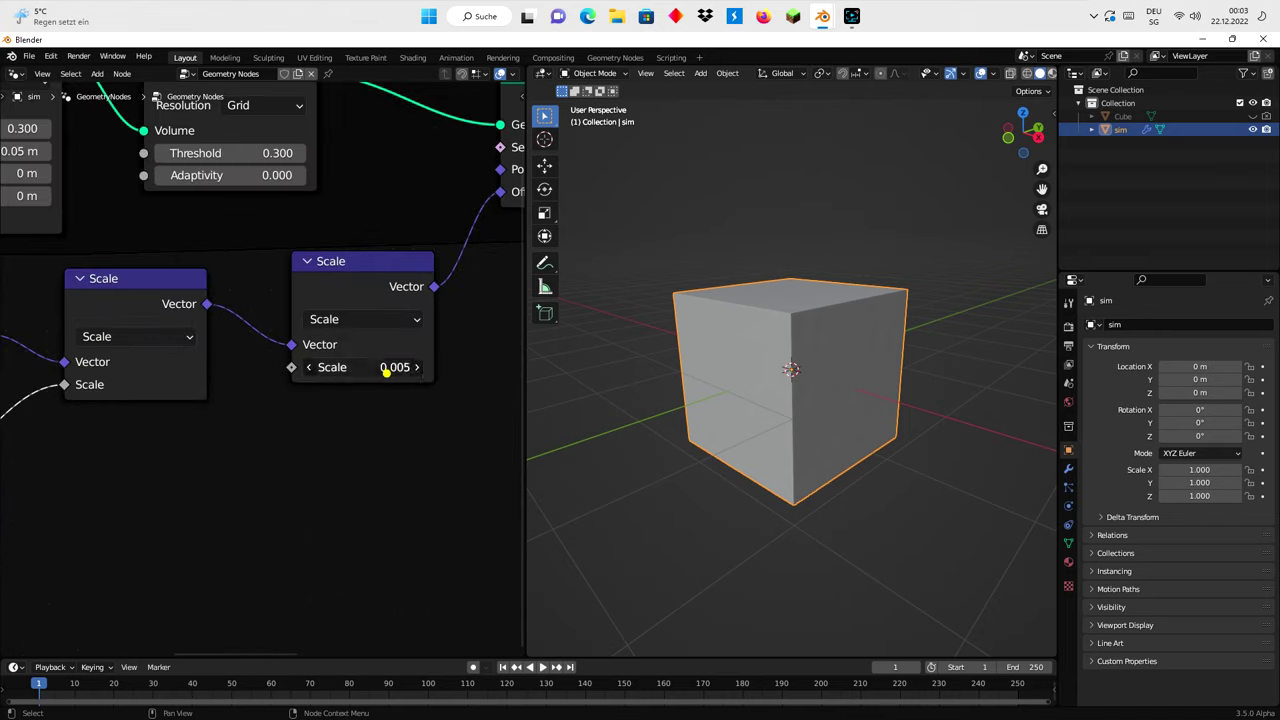
pyautogui.click(386, 369)
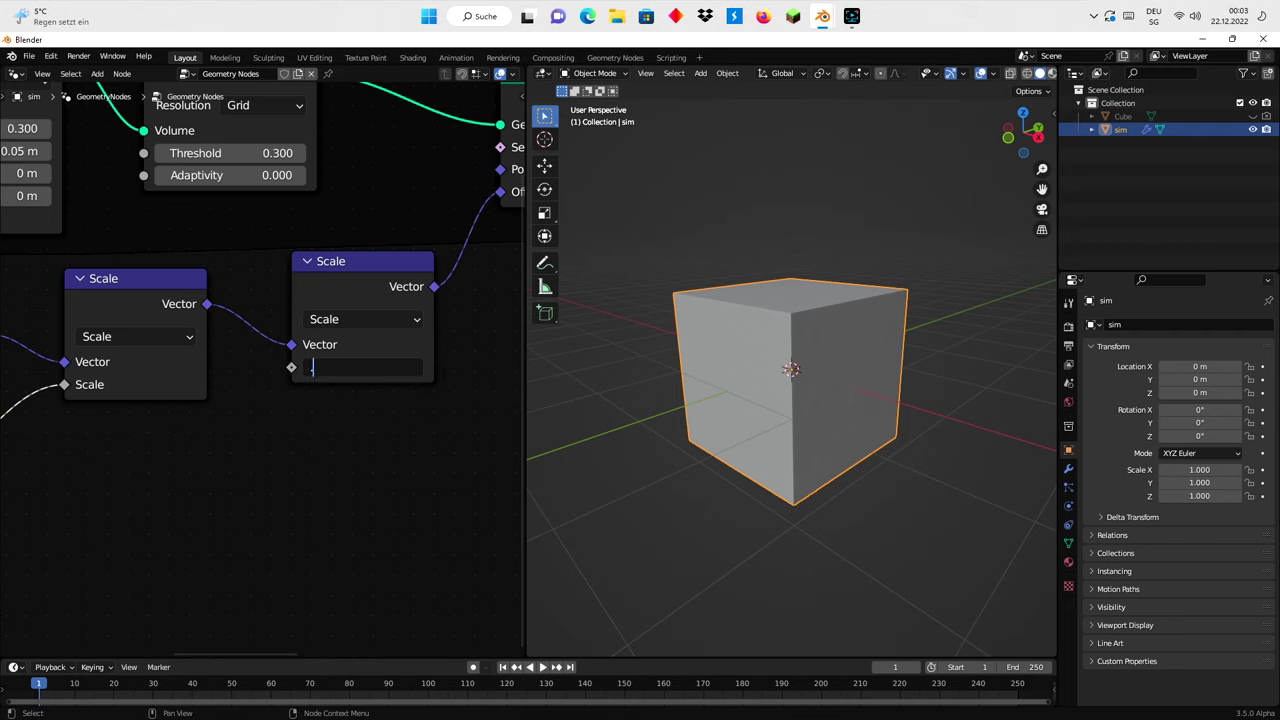
pyautogui.write('.05')
pyautogui.press('Return')
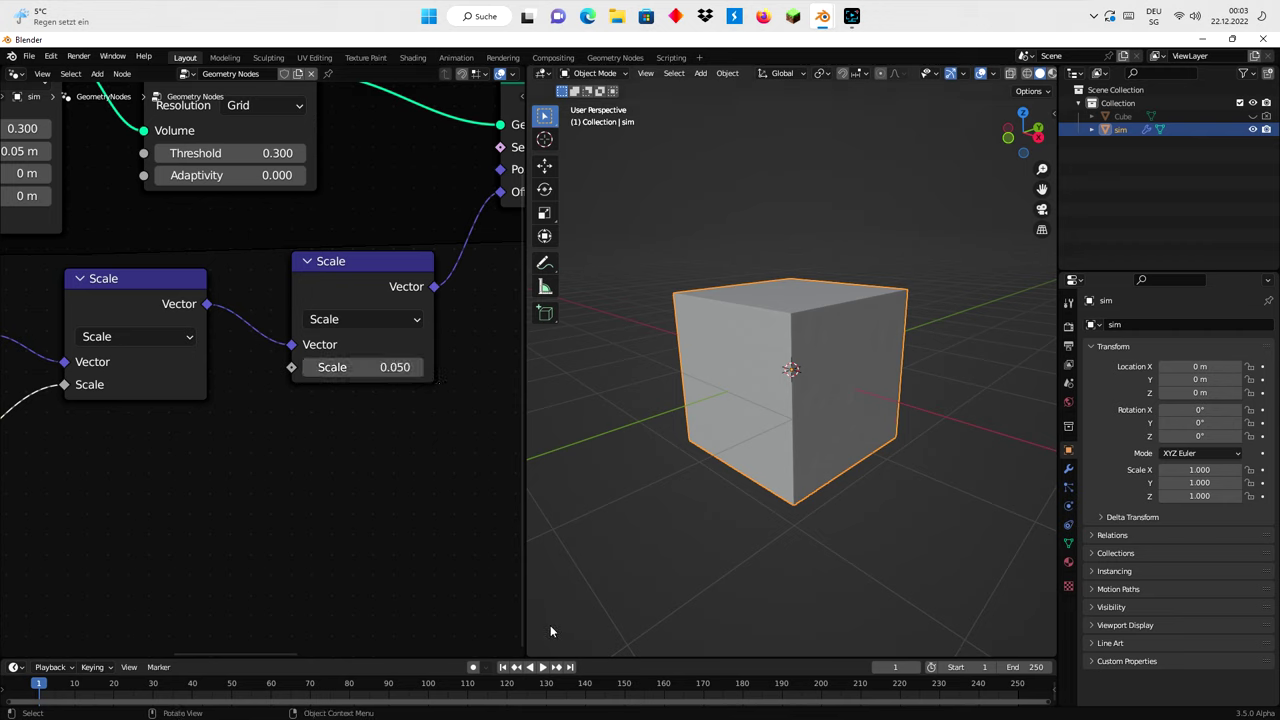
# Play the simulation, rewind to frame 1, and orbit to view the bumpy sim cube
pyautogui.click(542, 667)
pyautogui.click(542, 667)
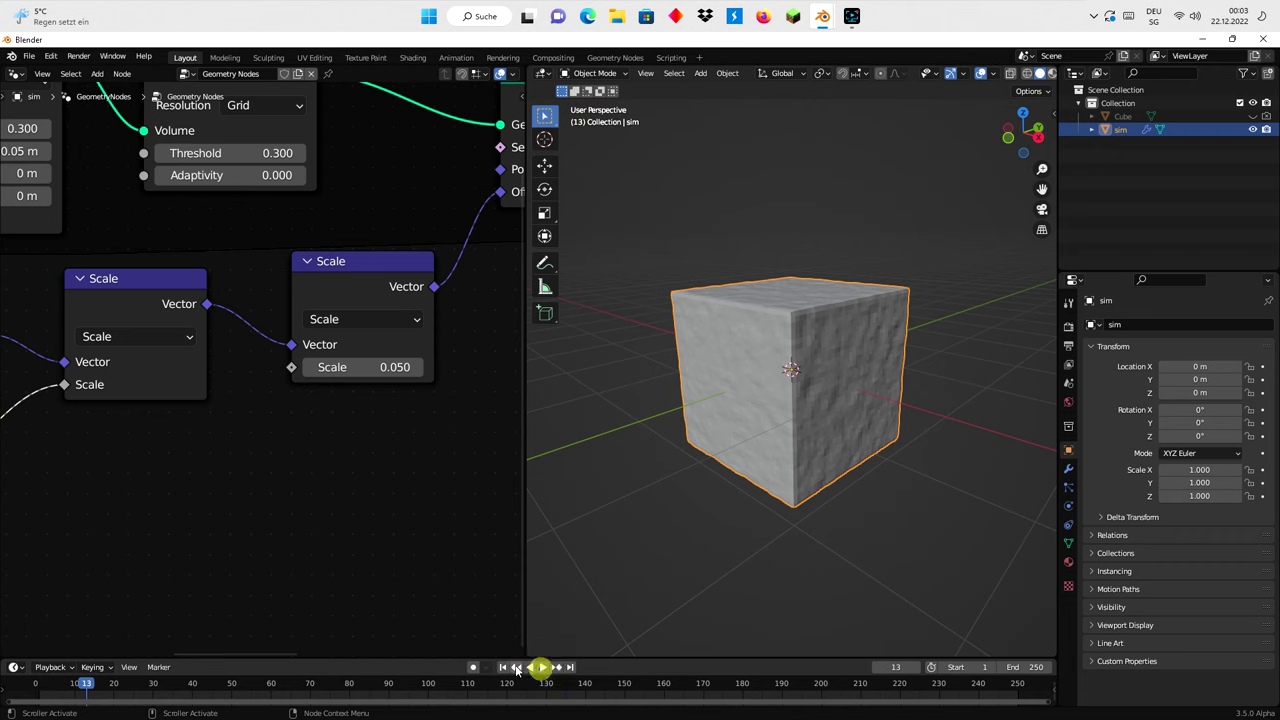
pyautogui.click(503, 667)
pyautogui.moveTo(784, 521)
pyautogui.mouseDown(button='middle')
pyautogui.moveTo(729, 523)
pyautogui.moveTo(793, 535)
pyautogui.mouseUp(button='middle')
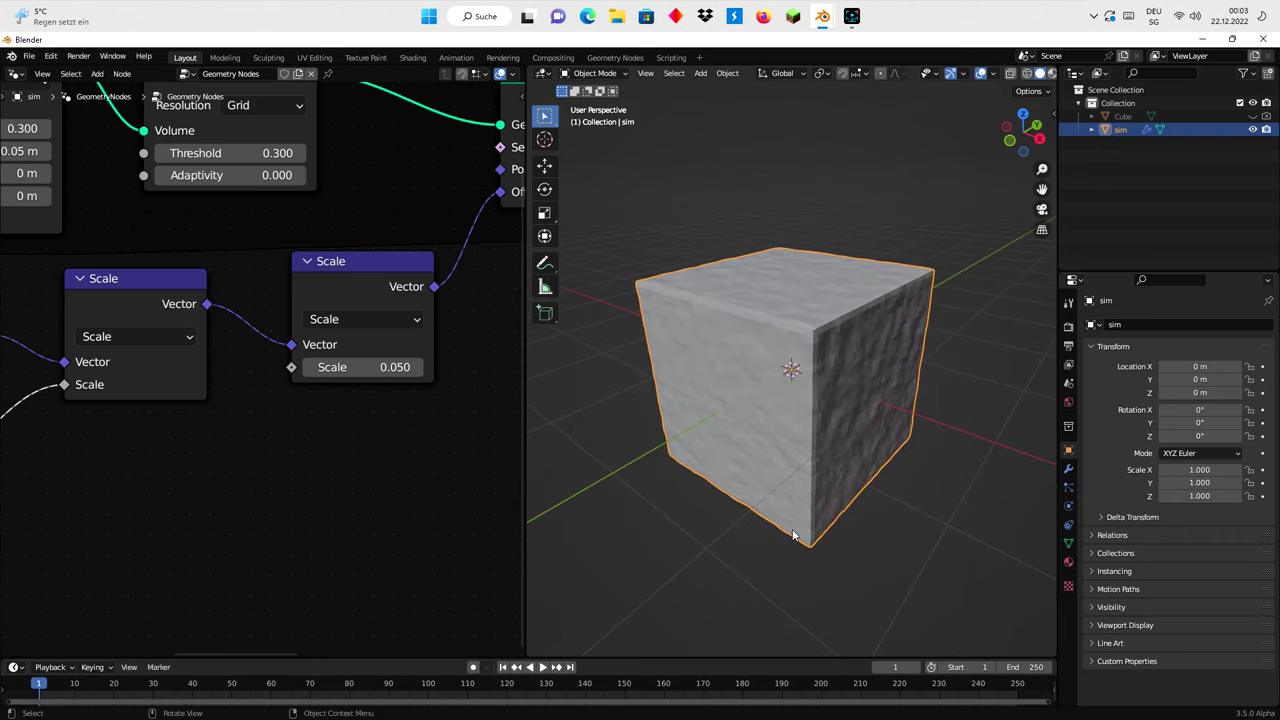
# Insert a Set Shade Smooth node on the Simulation Output to Group Output link
pyautogui.moveTo(392, 400); pyautogui.dragTo(105, 420, button='middle')
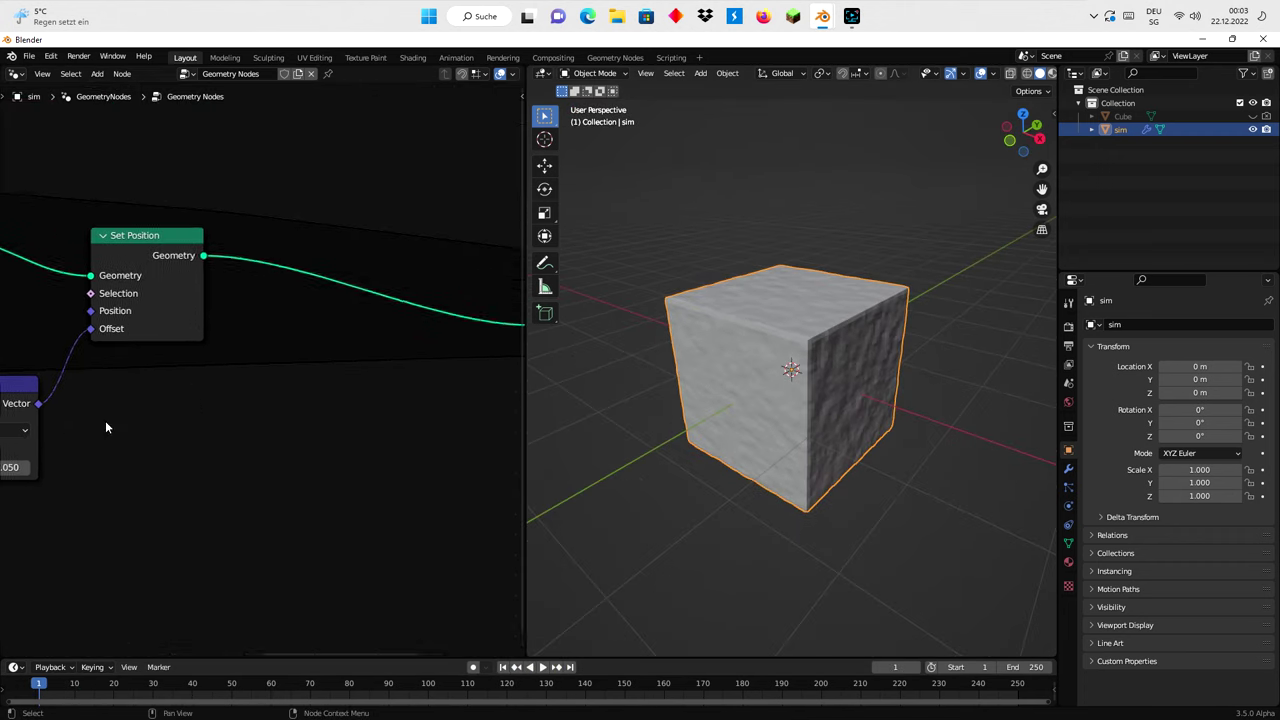
pyautogui.scroll(-1, 105, 420)
pyautogui.moveTo(371, 400); pyautogui.dragTo(120, 422, button='middle')
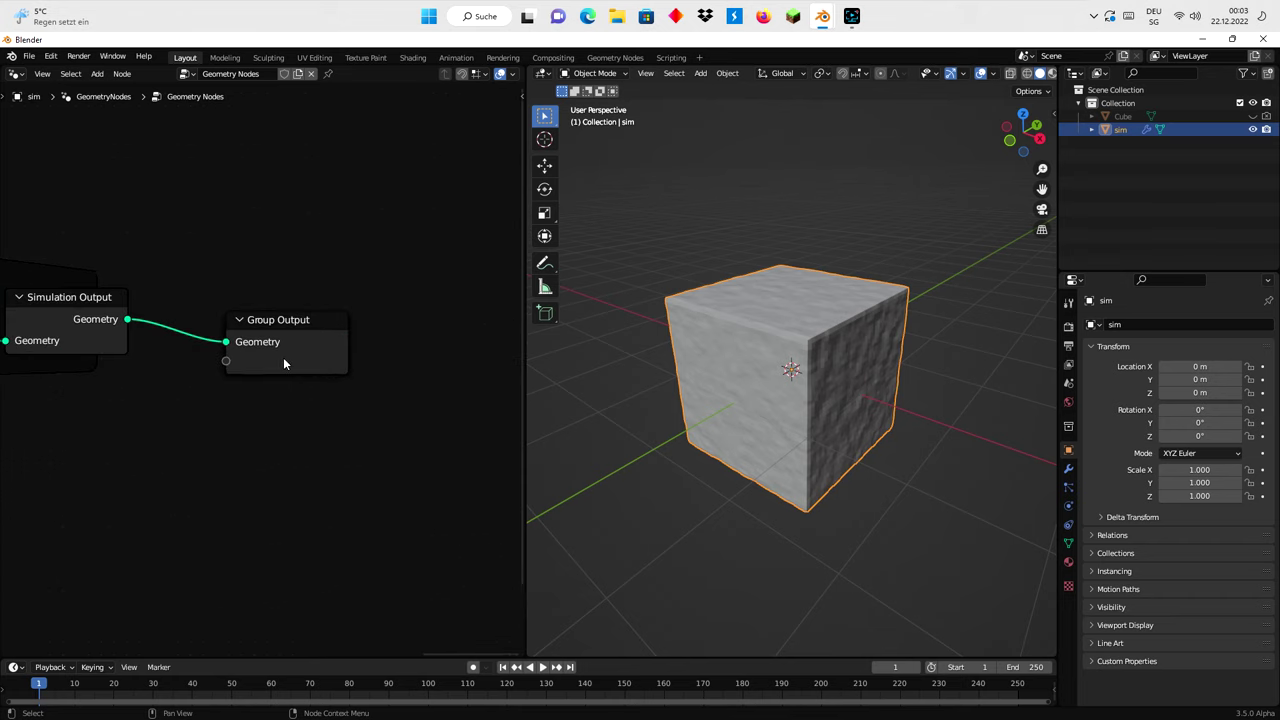
pyautogui.scroll(3, 283, 357)
pyautogui.scroll(2, 286, 368)
pyautogui.scroll(1, 286, 362)
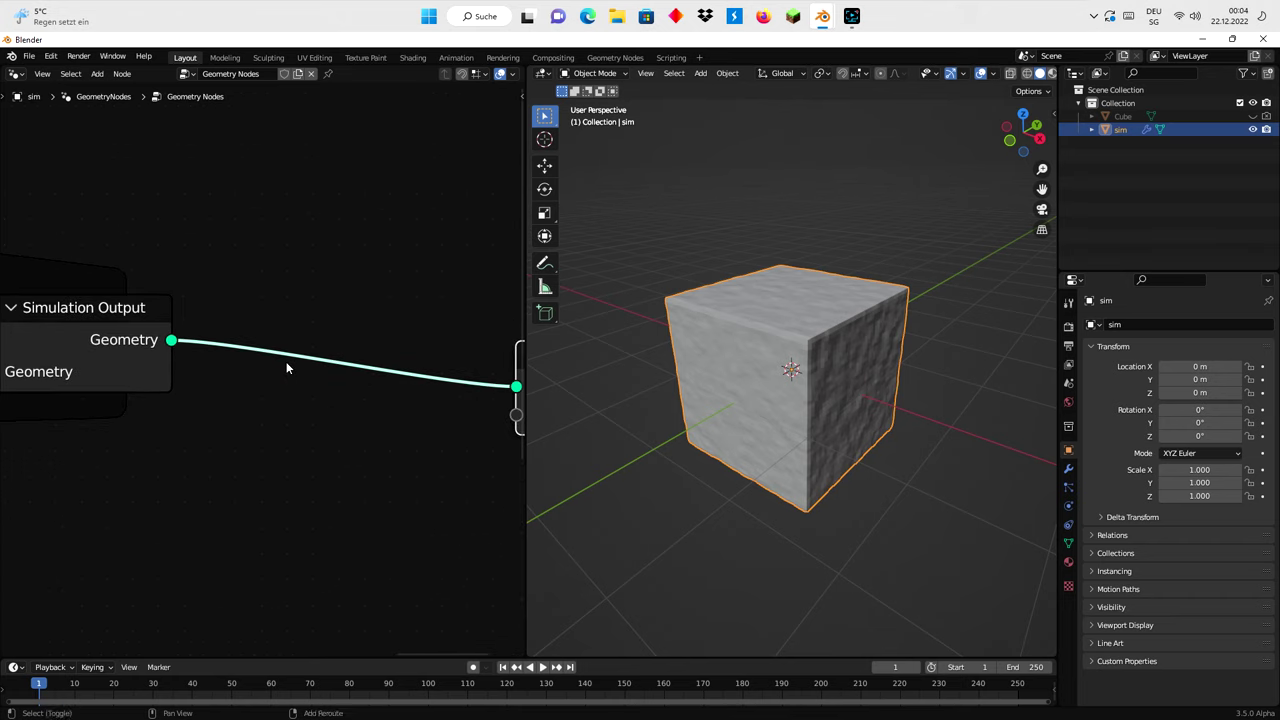
pyautogui.hotkey('shift', 'a')
pyautogui.click(284, 361)
pyautogui.write('set')
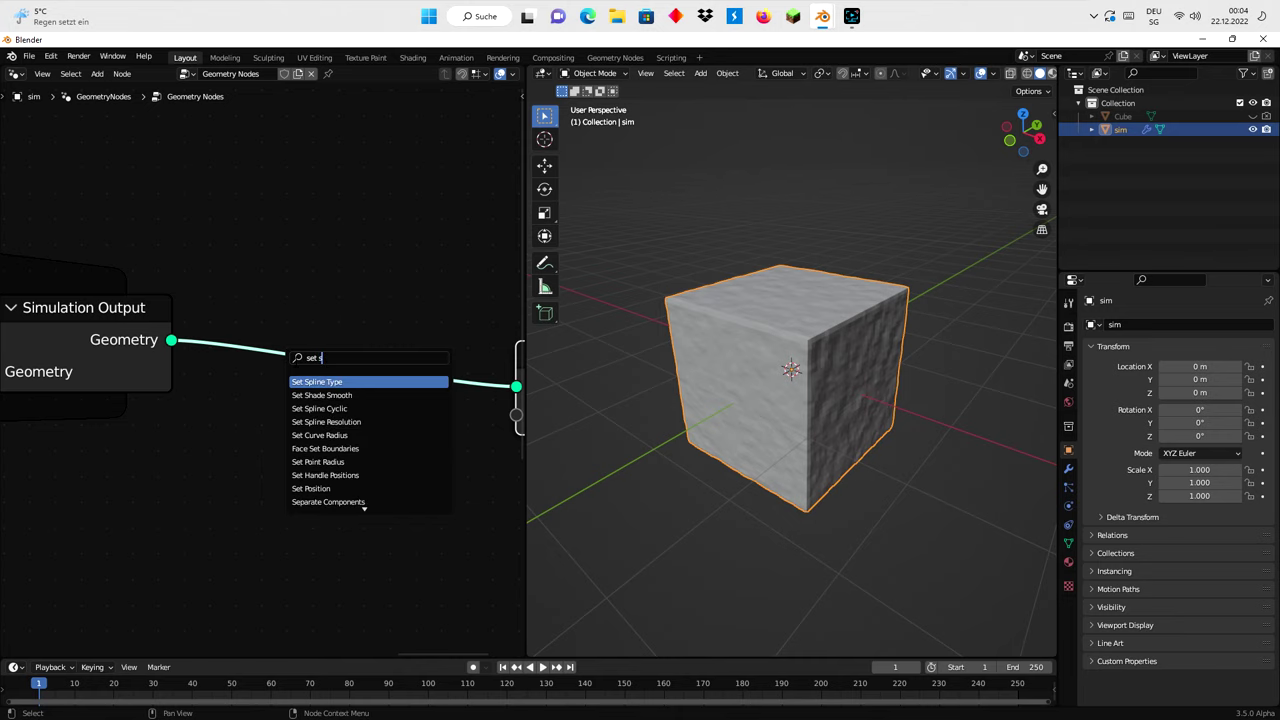
pyautogui.write(' sh')
pyautogui.click(313, 381)
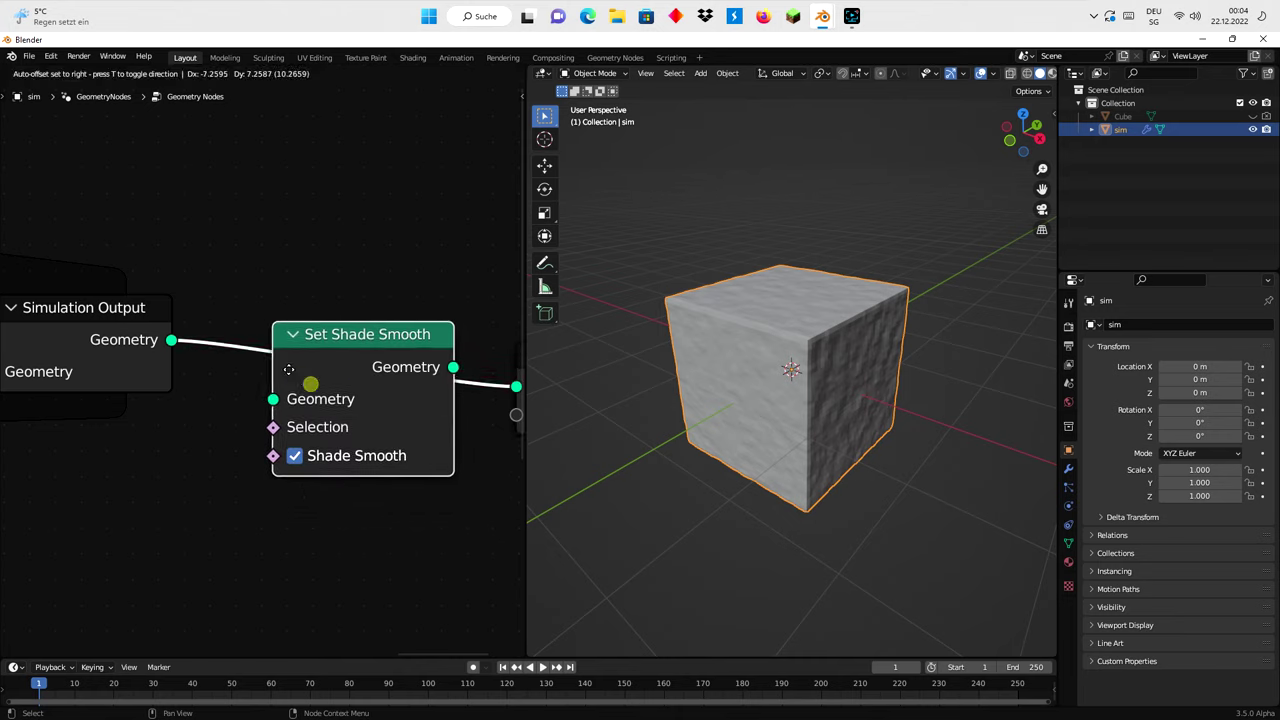
pyautogui.click(263, 363)
# Pan the node editor back to the Volume to Mesh and Scale nodes
pyautogui.moveTo(155, 411); pyautogui.dragTo(368, 351, button='middle')
pyautogui.scroll(-2, 102, 395)
pyautogui.moveTo(103, 390); pyautogui.dragTo(482, 418, button='middle')
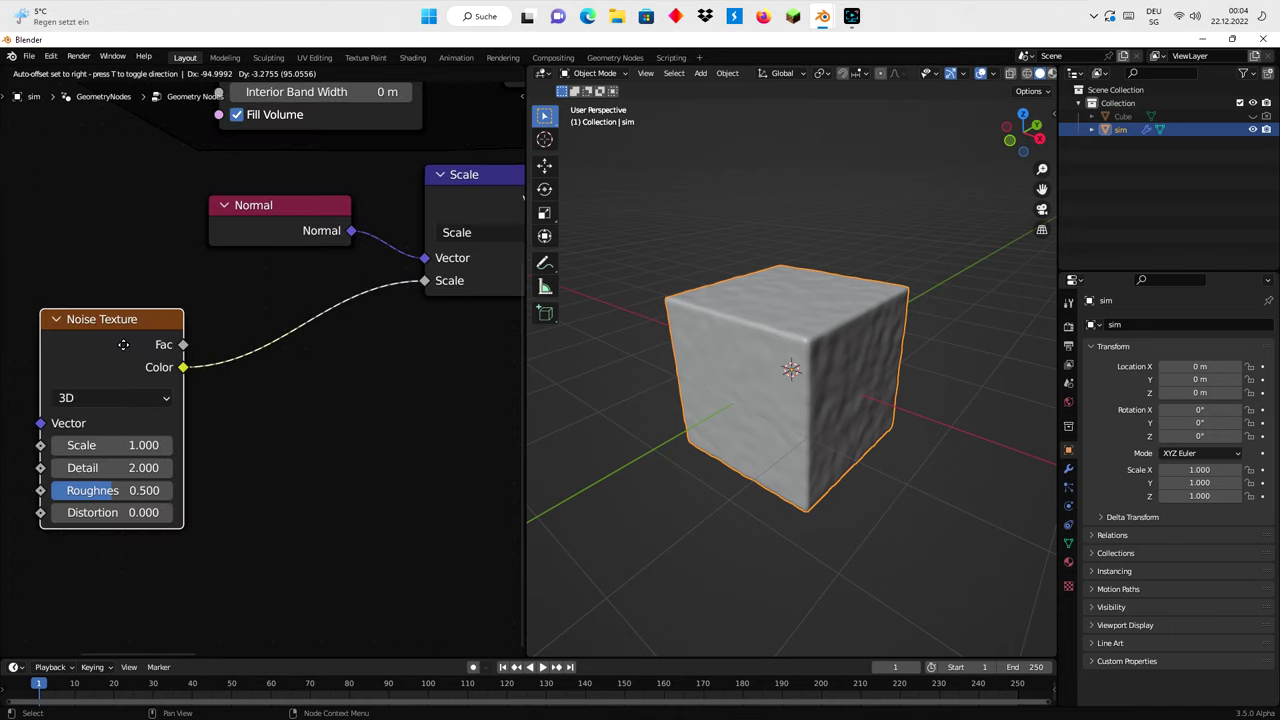
# Insert a Map Range node on the Noise Texture to Scale link
pyautogui.moveTo(123, 344); pyautogui.dragTo(118, 344)
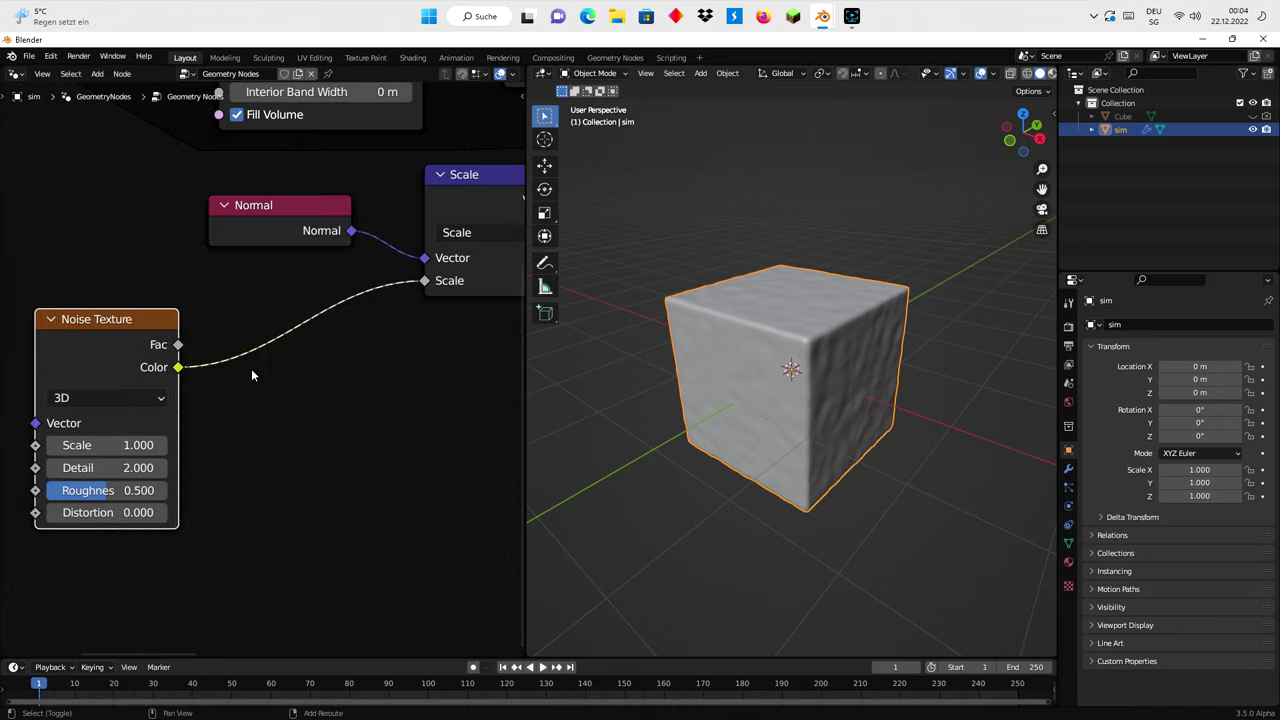
pyautogui.hotkey('shift', 'a')
pyautogui.write('ma')
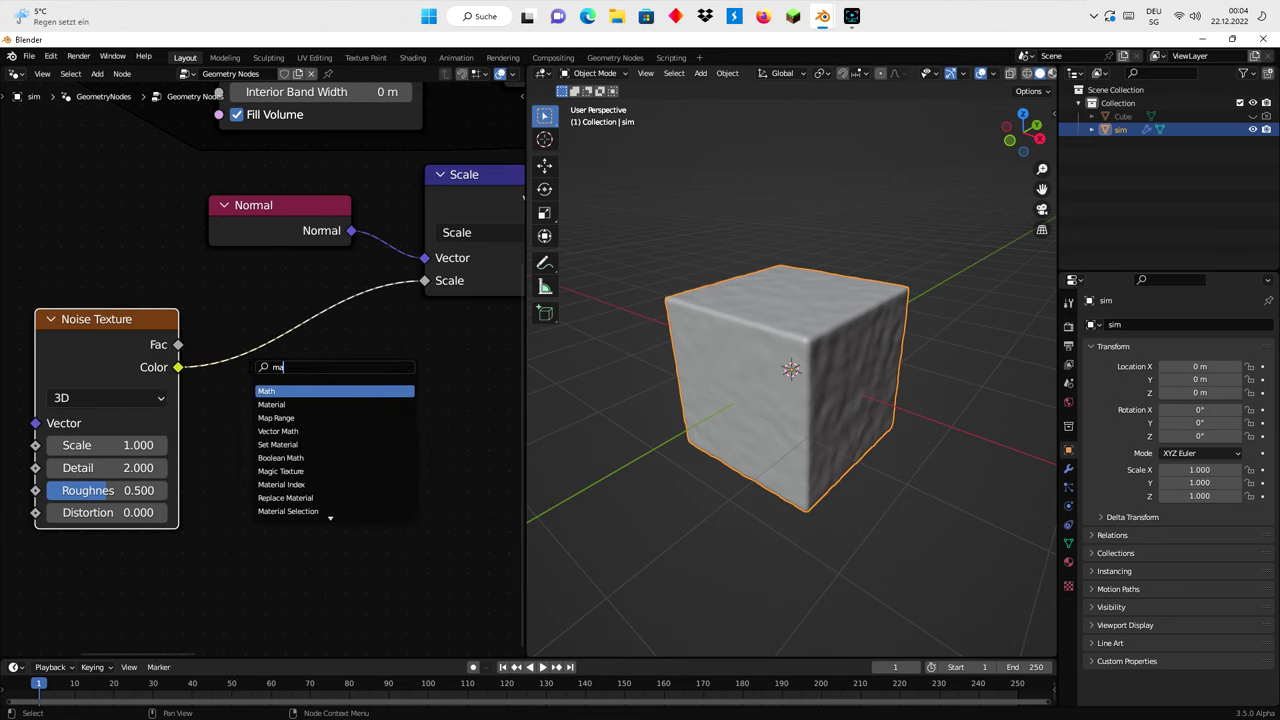
pyautogui.write('p')
pyautogui.click(263, 390)
pyautogui.click(271, 394)
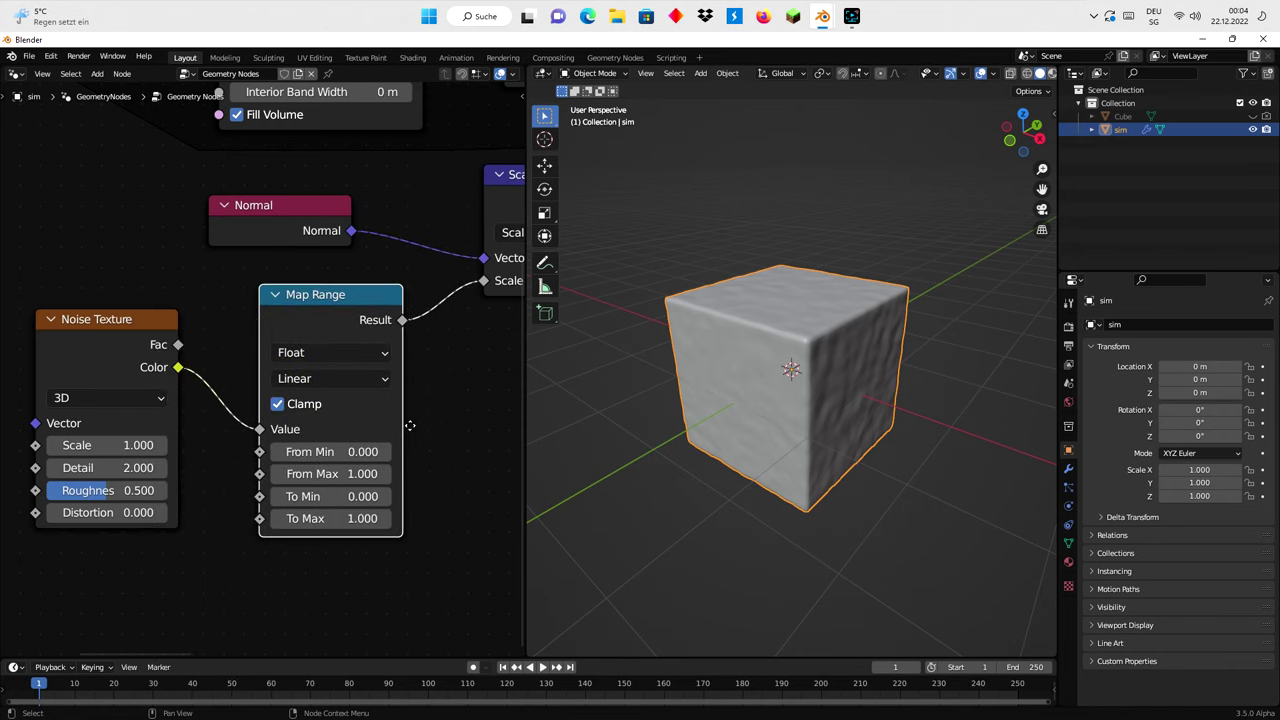
pyautogui.moveTo(409, 423); pyautogui.dragTo(300, 342, button='middle')
pyautogui.scroll(2, 300, 342)
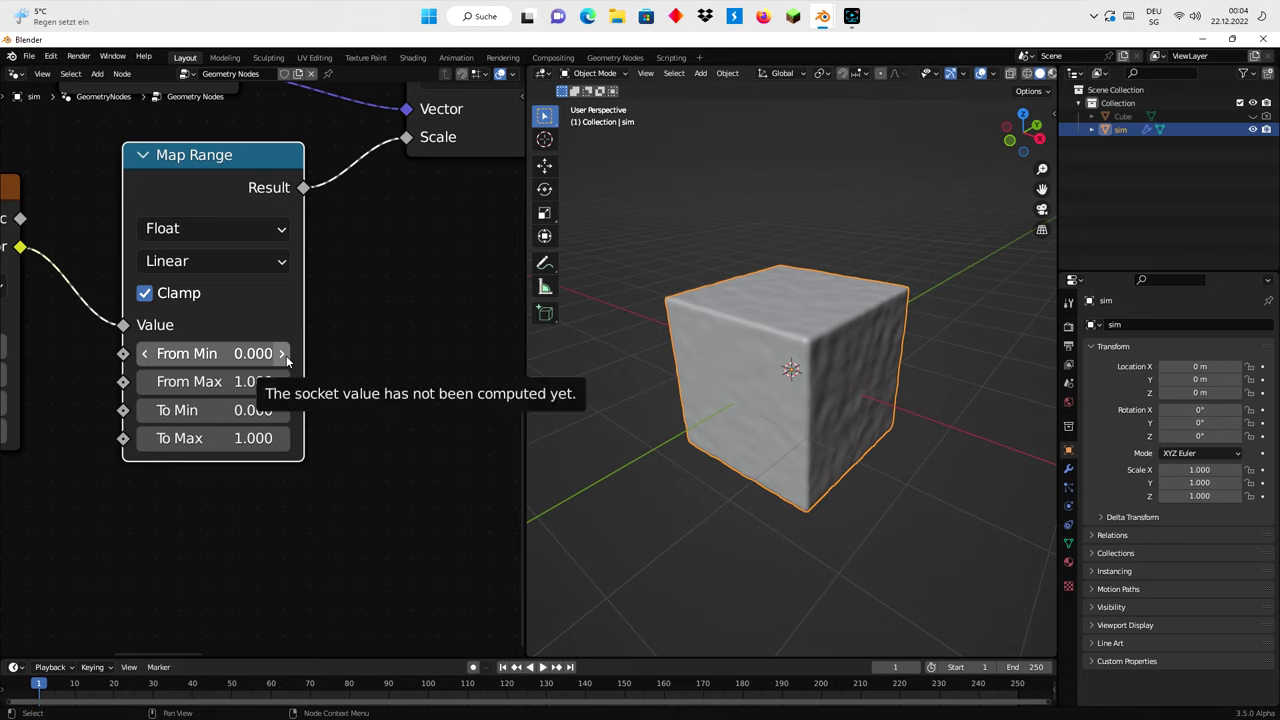
# Set the Map Range From Min to 0.500 and From Max to 0.600
pyautogui.click(284, 354)
pyautogui.click(285, 355)
pyautogui.click(285, 355)
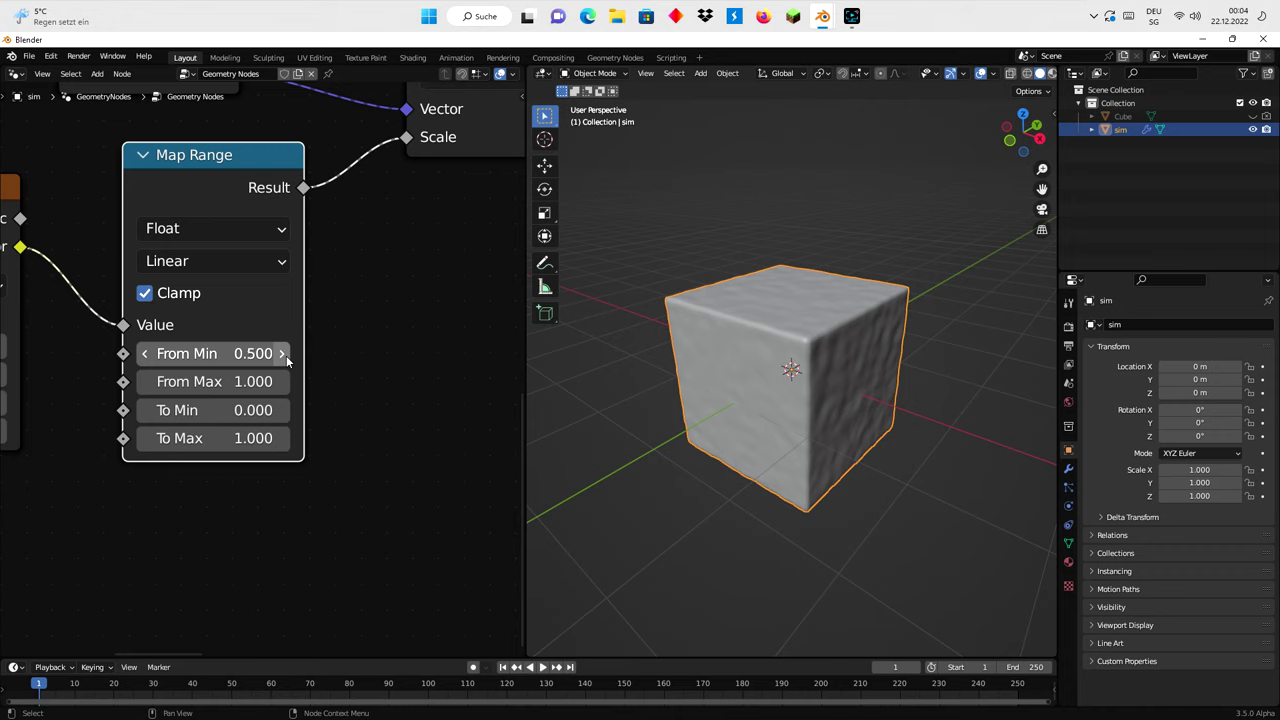
pyautogui.click(283, 382)
pyautogui.click(284, 382)
pyautogui.click(284, 381)
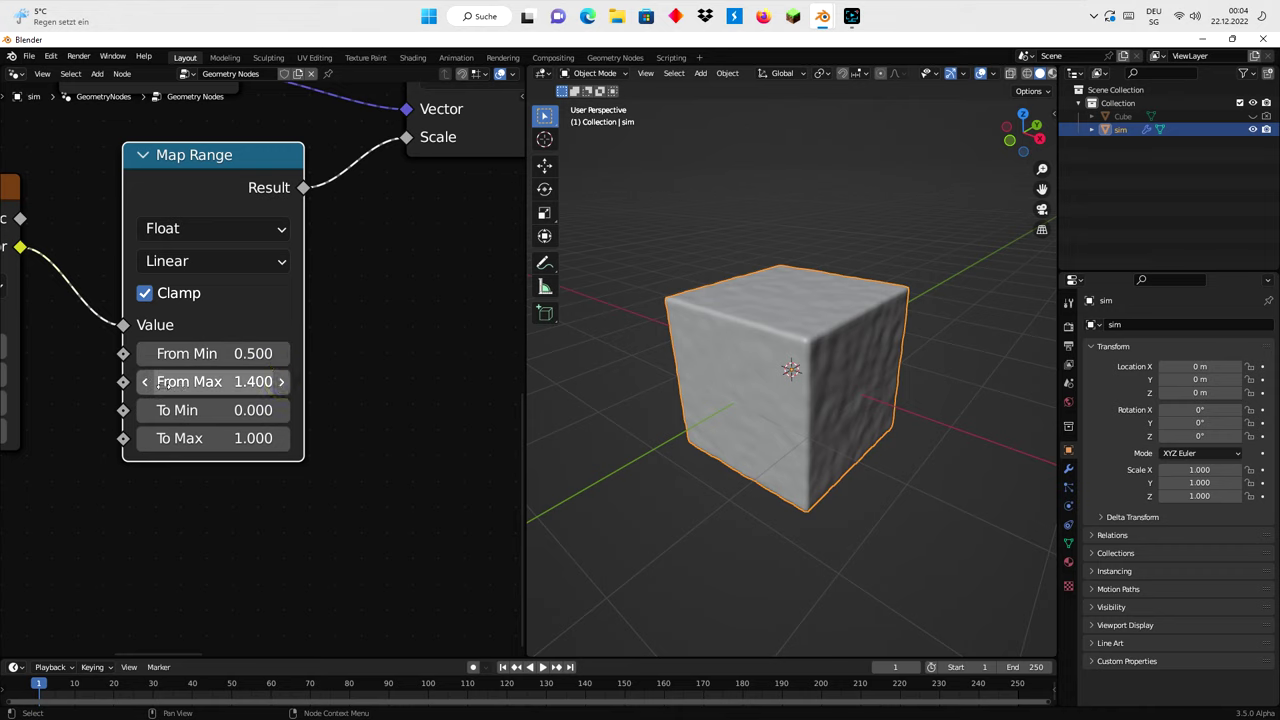
pyautogui.click(143, 381)
pyautogui.click(143, 381)
pyautogui.click(143, 381)
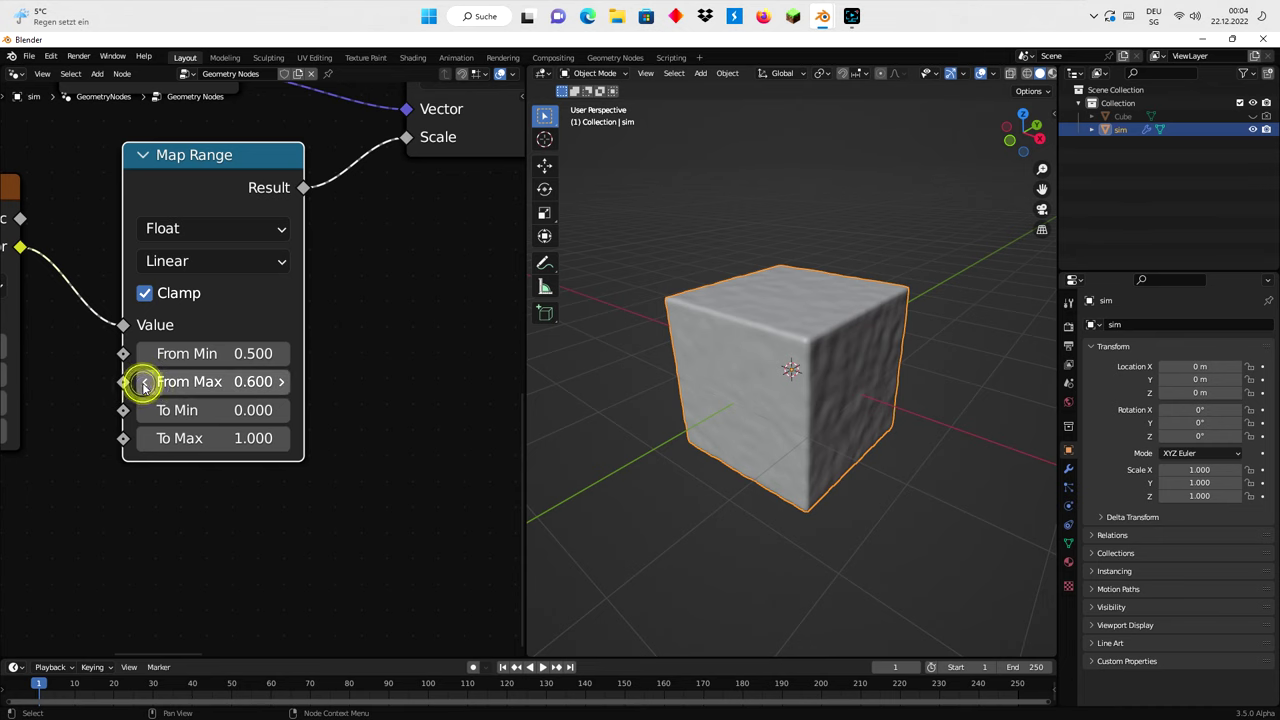
pyautogui.scroll(-2, 376, 410)
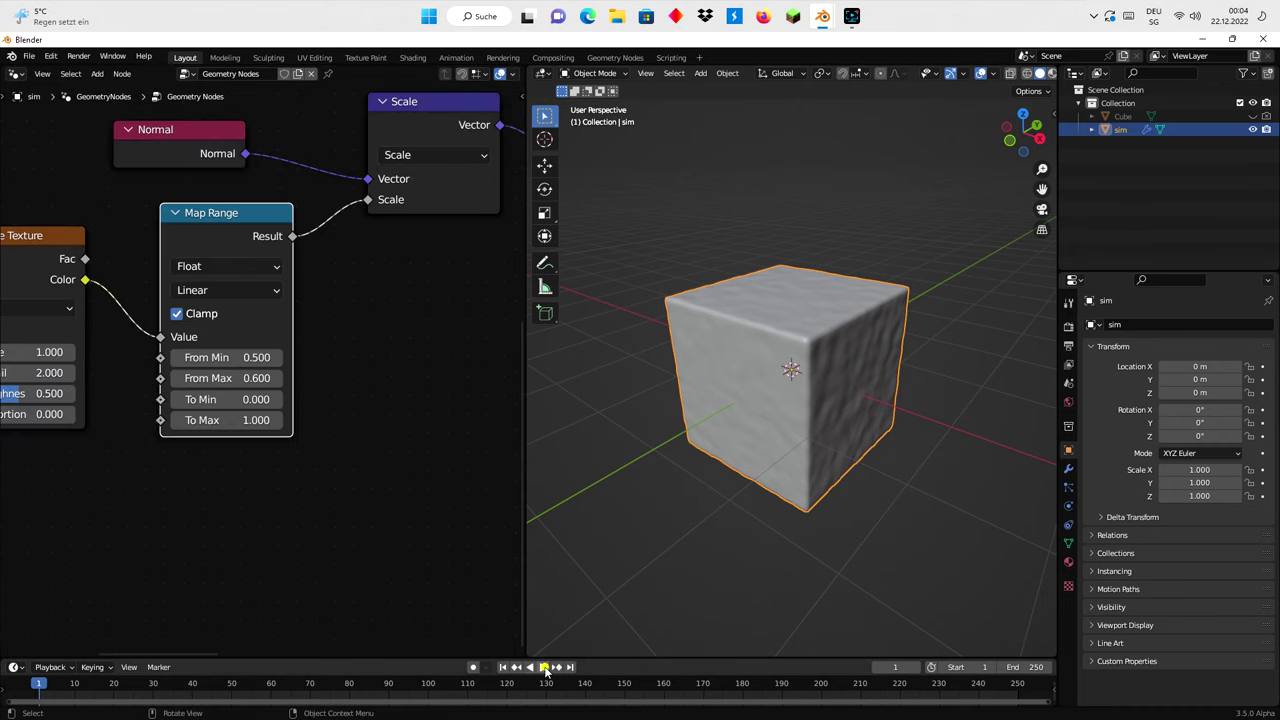
# Replay the simulation from frame 1, orbiting the growing rock, and pause it at frame 203
pyautogui.click(543, 667)
pyautogui.click(503, 667)
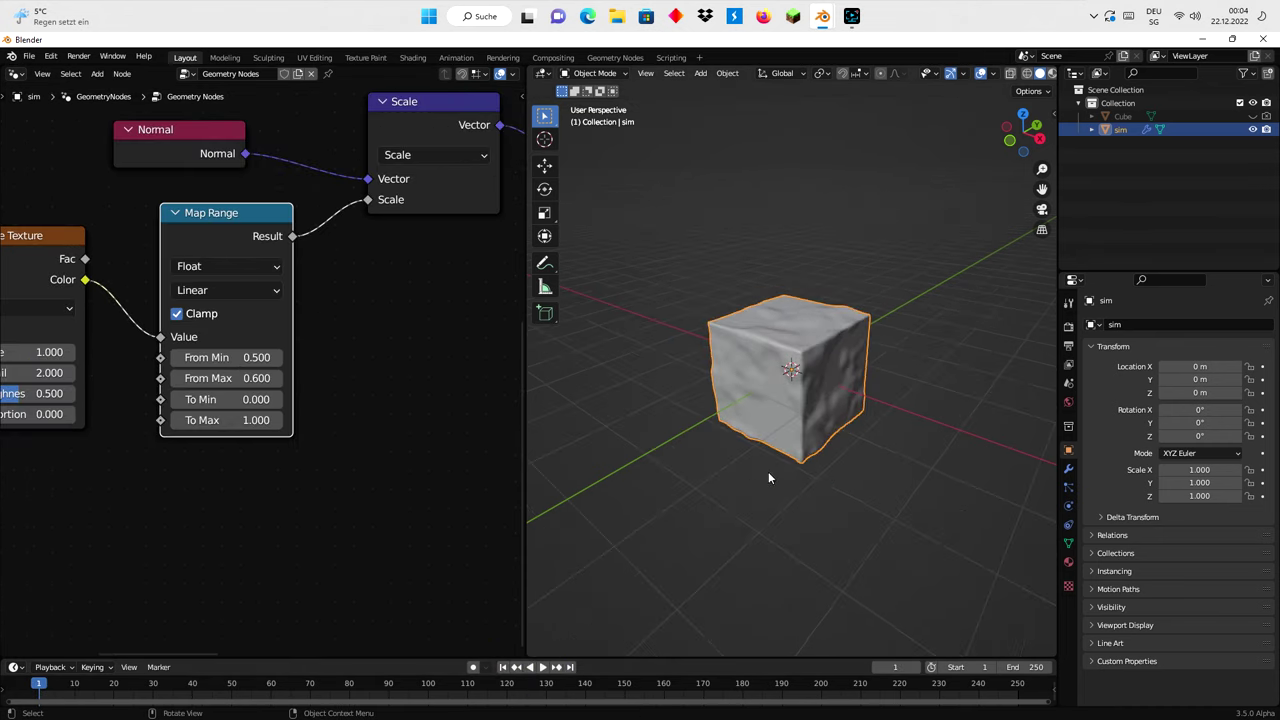
pyautogui.moveTo(769, 478); pyautogui.dragTo(734, 500, button='middle')
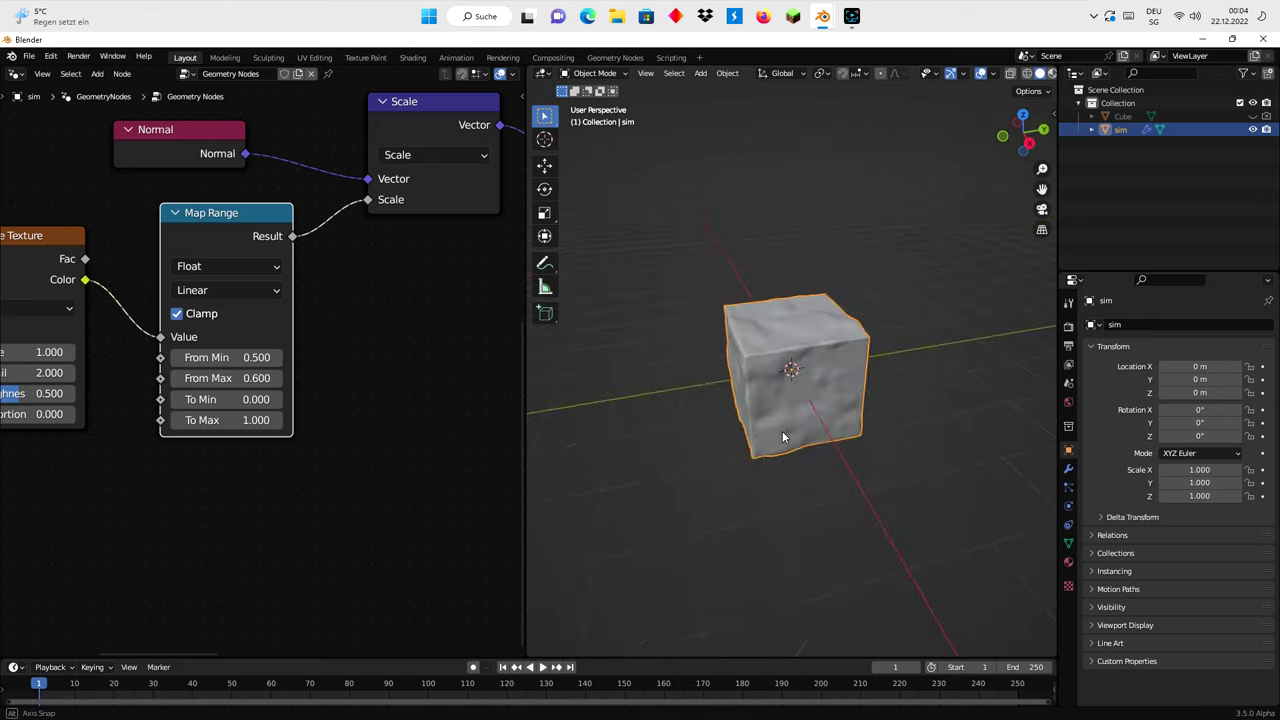
pyautogui.click(543, 667)
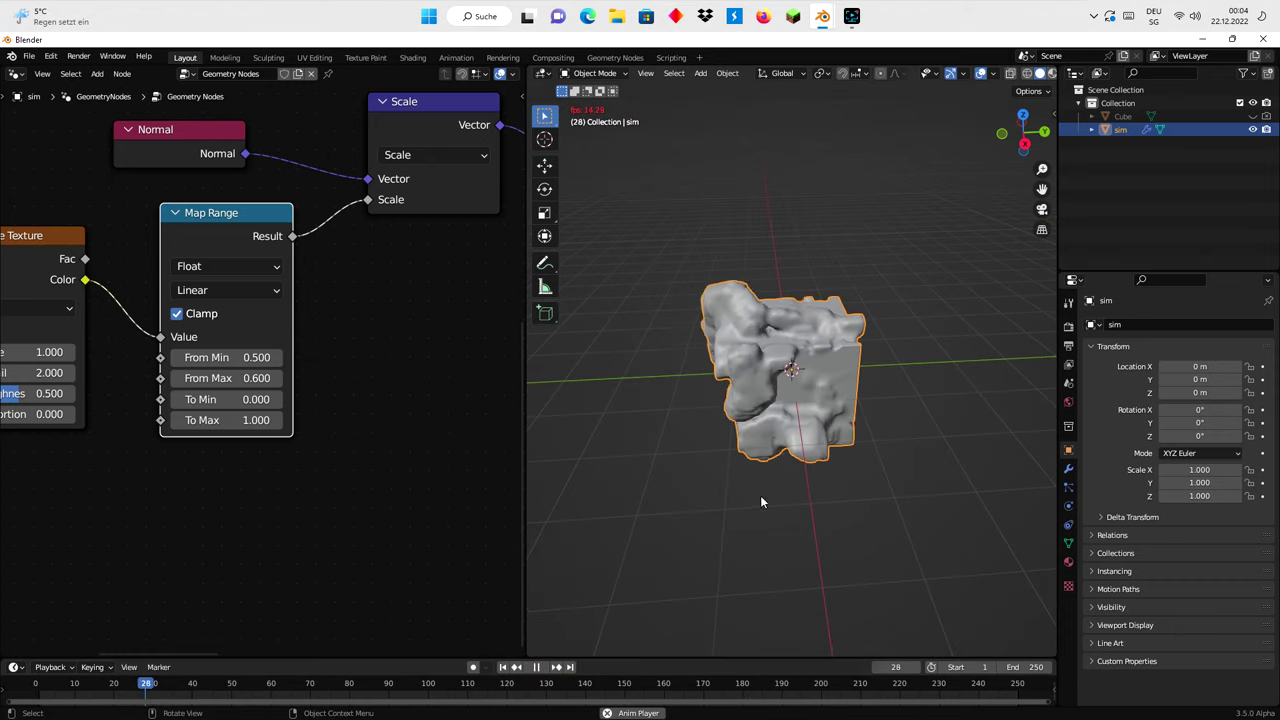
pyautogui.moveTo(761, 502); pyautogui.dragTo(790, 452, button='middle')
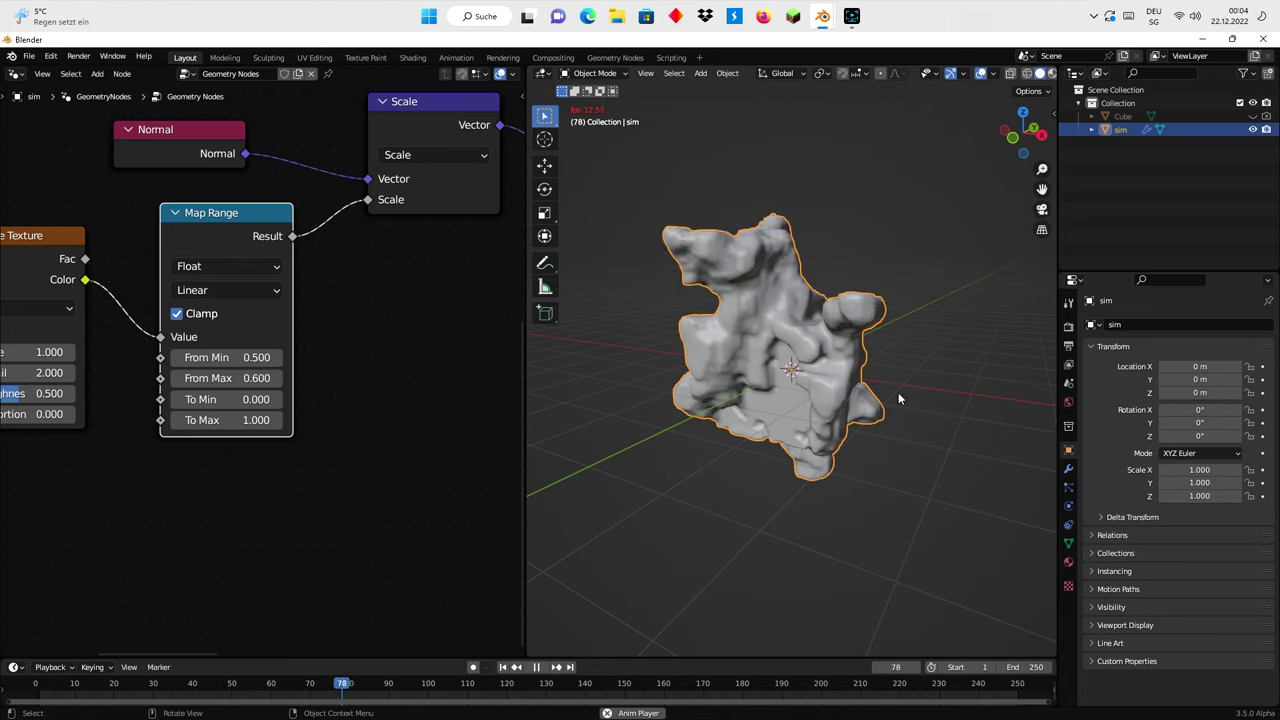
pyautogui.moveTo(898, 399); pyautogui.dragTo(790, 393, button='middle')
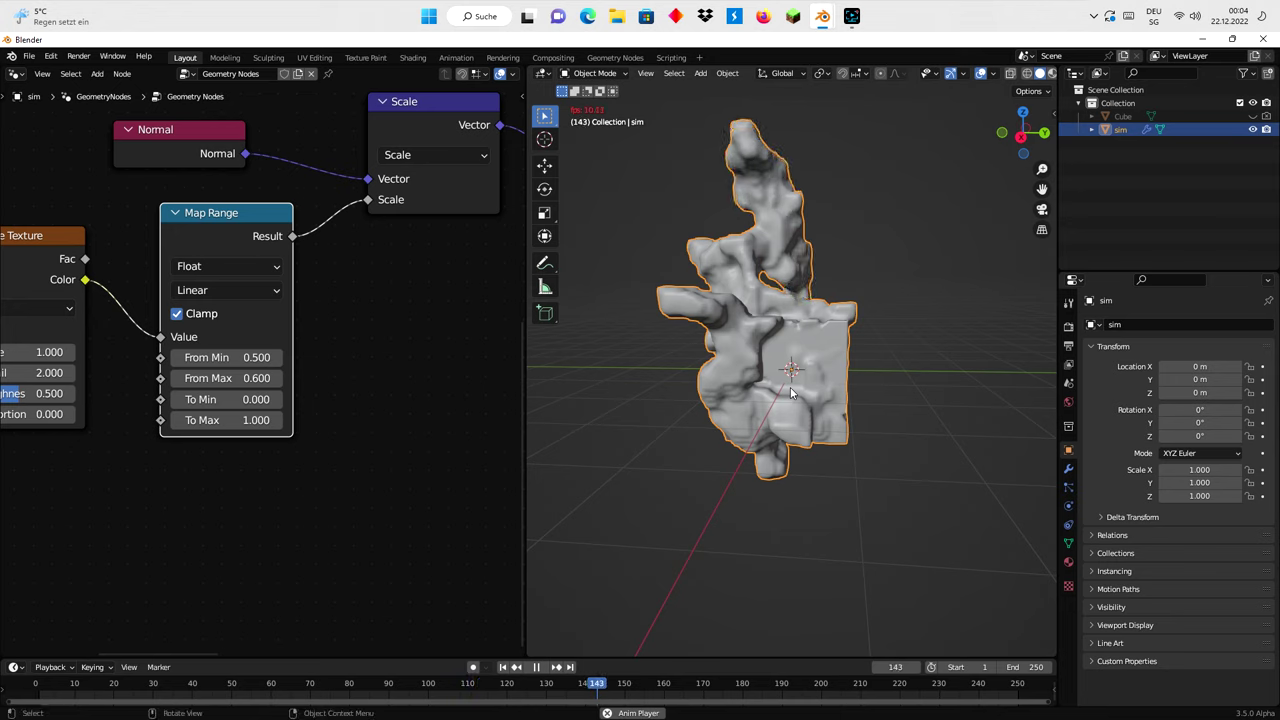
pyautogui.moveTo(687, 354); pyautogui.dragTo(810, 354, button='middle')
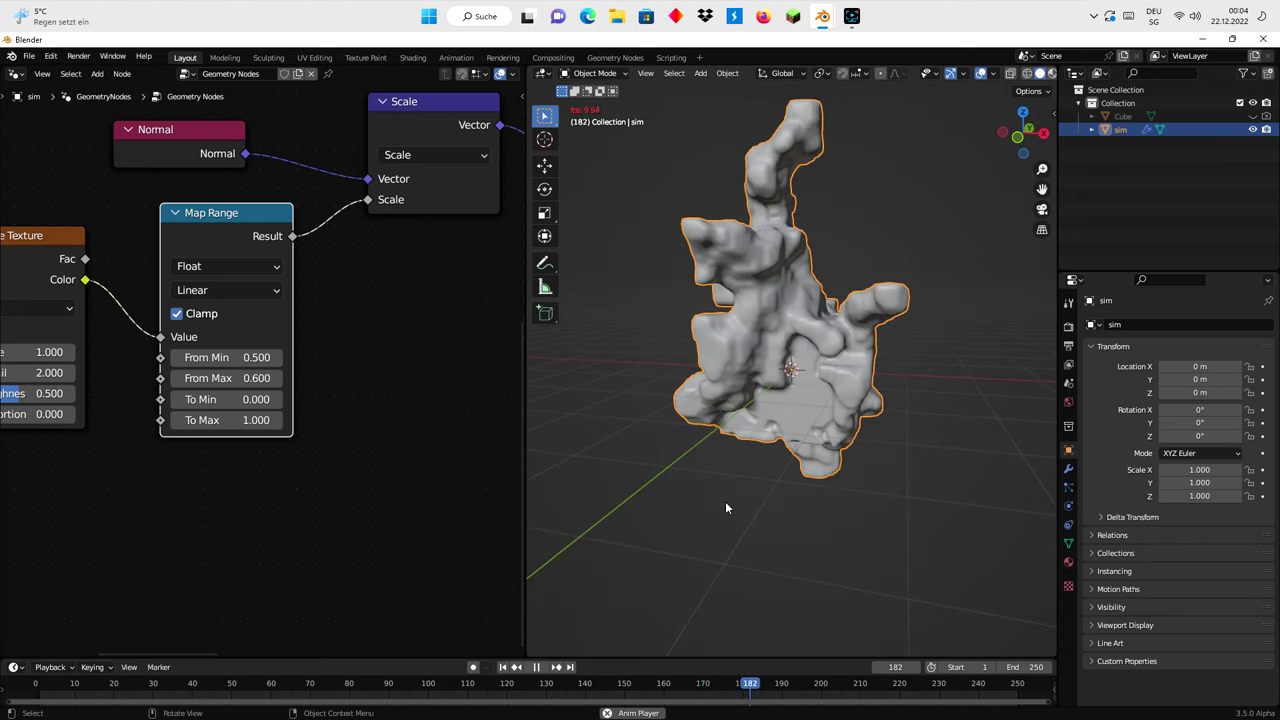
pyautogui.click(538, 668)
pyautogui.moveTo(845, 355)
pyautogui.mouseDown(button='middle')
pyautogui.moveTo(897, 353)
pyautogui.moveTo(626, 338)
pyautogui.moveTo(759, 393)
pyautogui.mouseUp(button='middle')
# Raise the Noise Texture Scale to 1.200
pyautogui.moveTo(100, 517); pyautogui.dragTo(326, 543, button='middle')
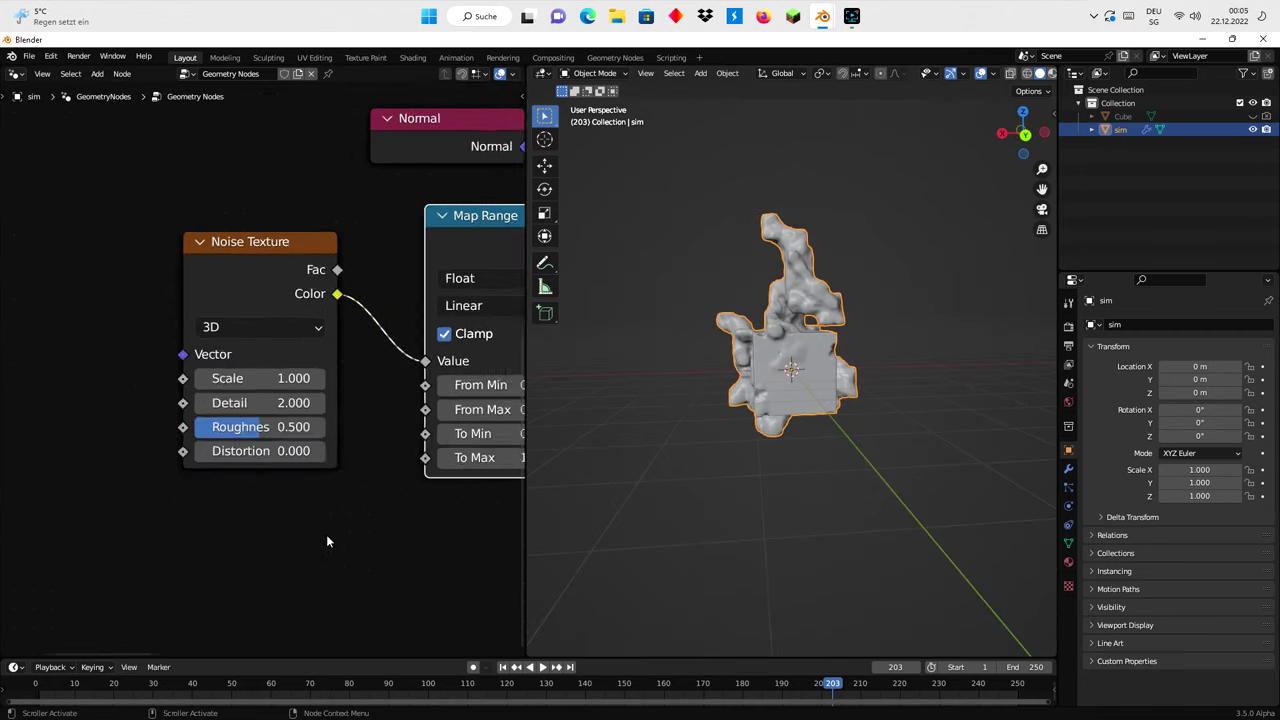
pyautogui.scroll(2, 326, 540)
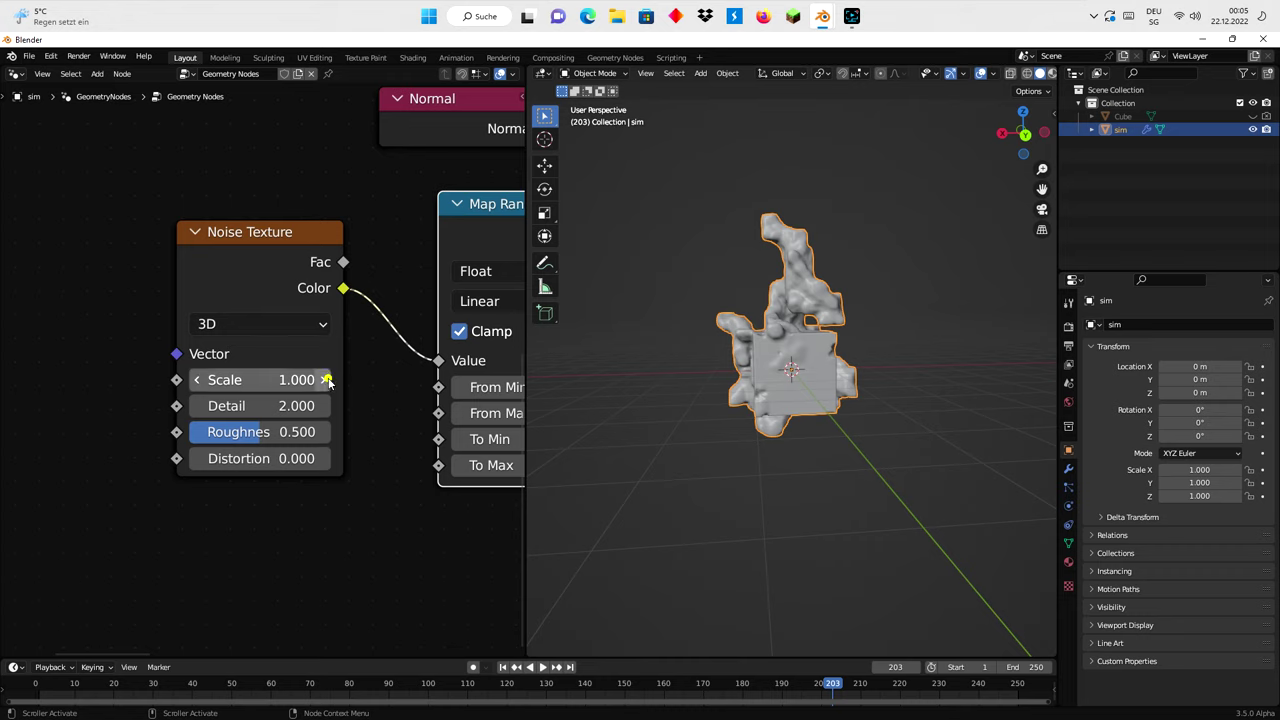
pyautogui.moveTo(326, 380); pyautogui.dragTo(334, 380)
# Replay the simulation from the start, pause it around frame 140, then return to frame 1
pyautogui.click(503, 667)
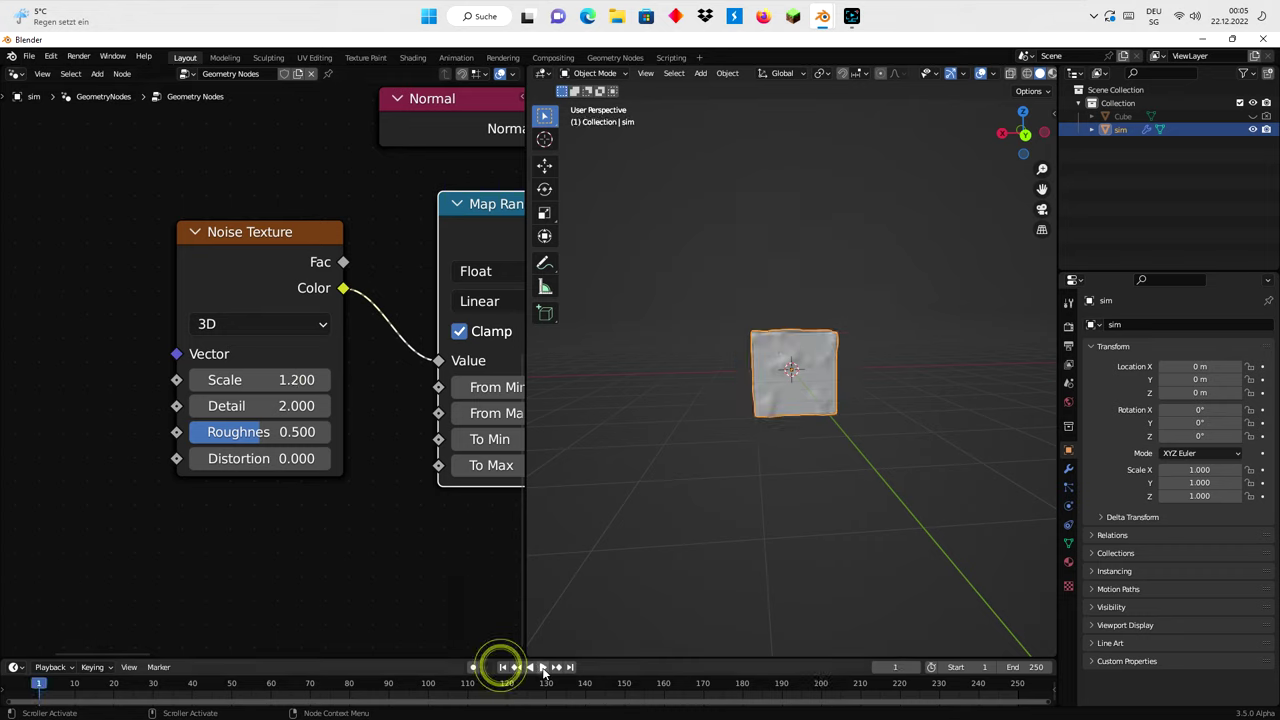
pyautogui.click(542, 667)
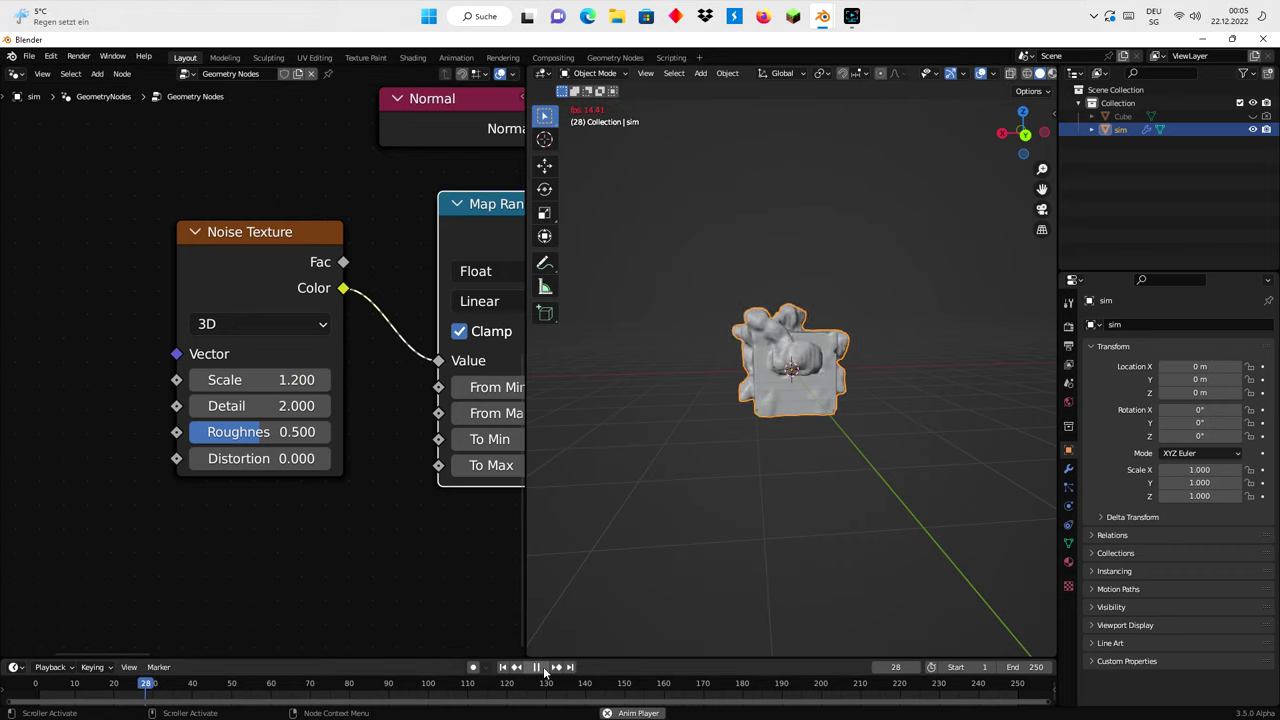
pyautogui.moveTo(714, 528)
pyautogui.mouseDown(button='middle')
pyautogui.moveTo(785, 437)
pyautogui.moveTo(782, 484)
pyautogui.moveTo(867, 426)
pyautogui.moveTo(757, 427)
pyautogui.mouseUp(button='middle')
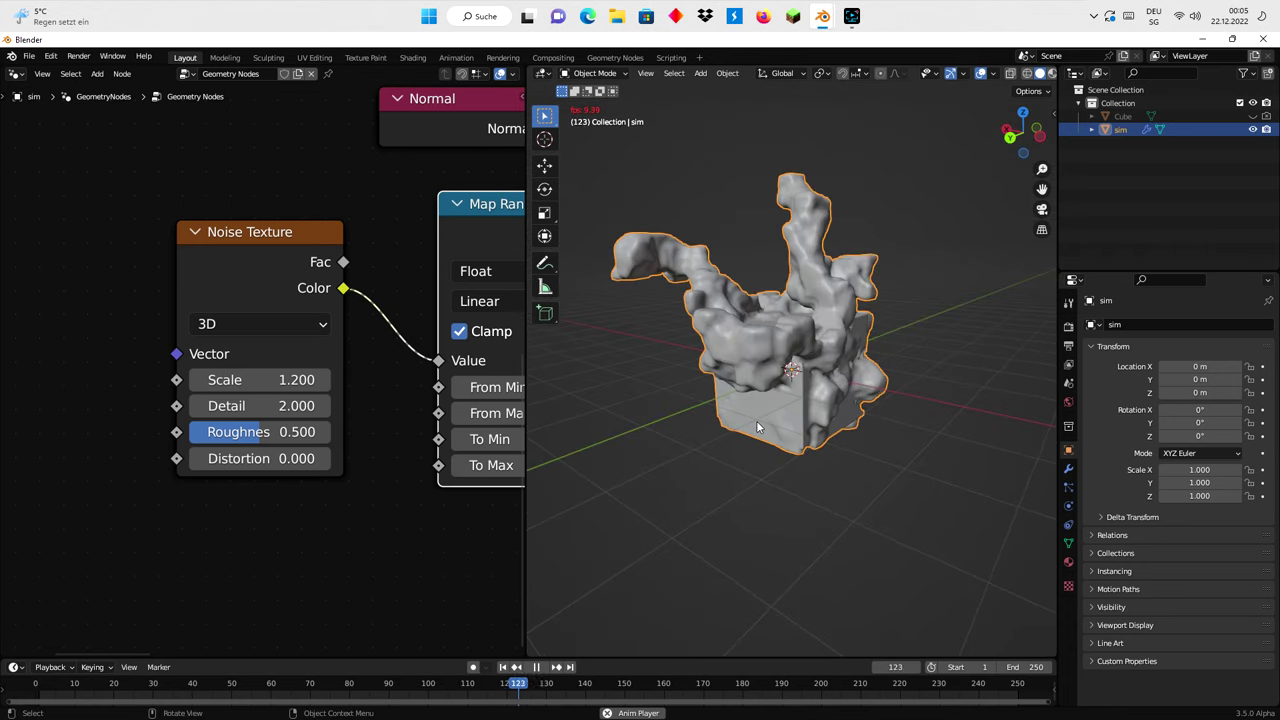
pyautogui.click(540, 668)
pyautogui.click(502, 667)
pyautogui.scroll(-2, 434, 535)
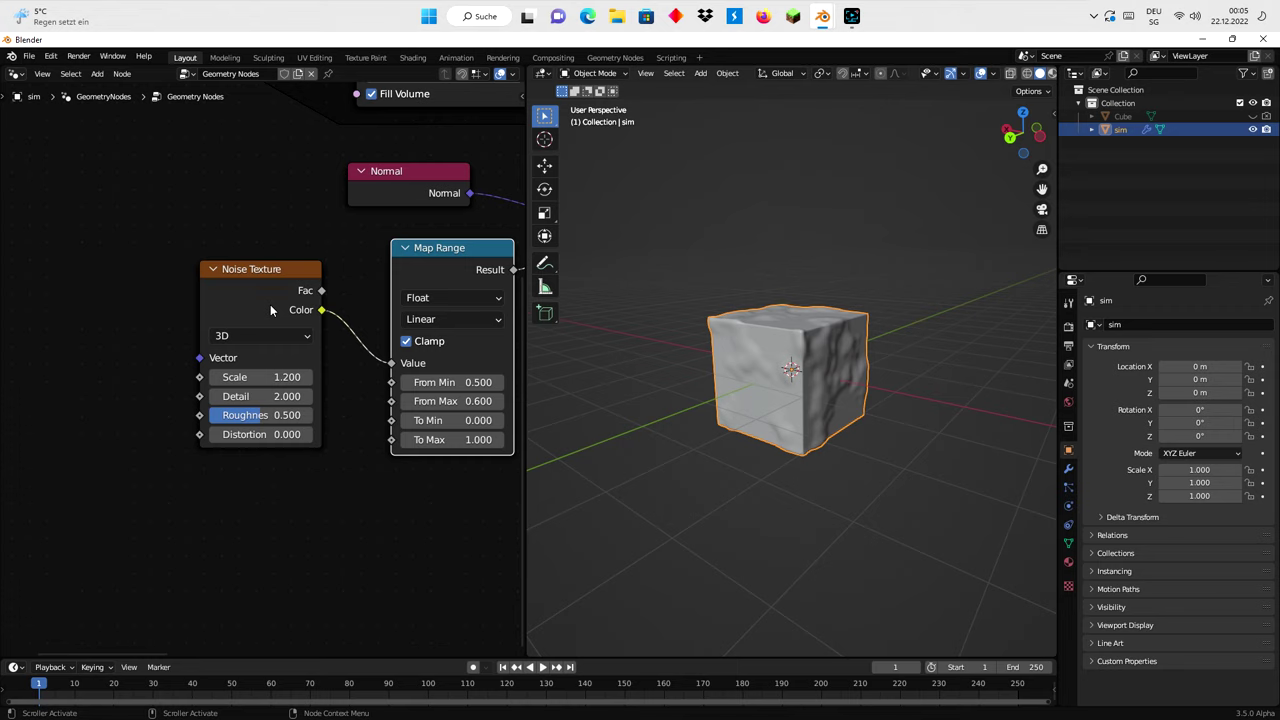
# Drop a Mix node onto the link from Map Range Result to Scale
pyautogui.moveTo(270, 309); pyautogui.dragTo(165, 251)
pyautogui.moveTo(461, 277); pyautogui.dragTo(277, 437, button='middle')
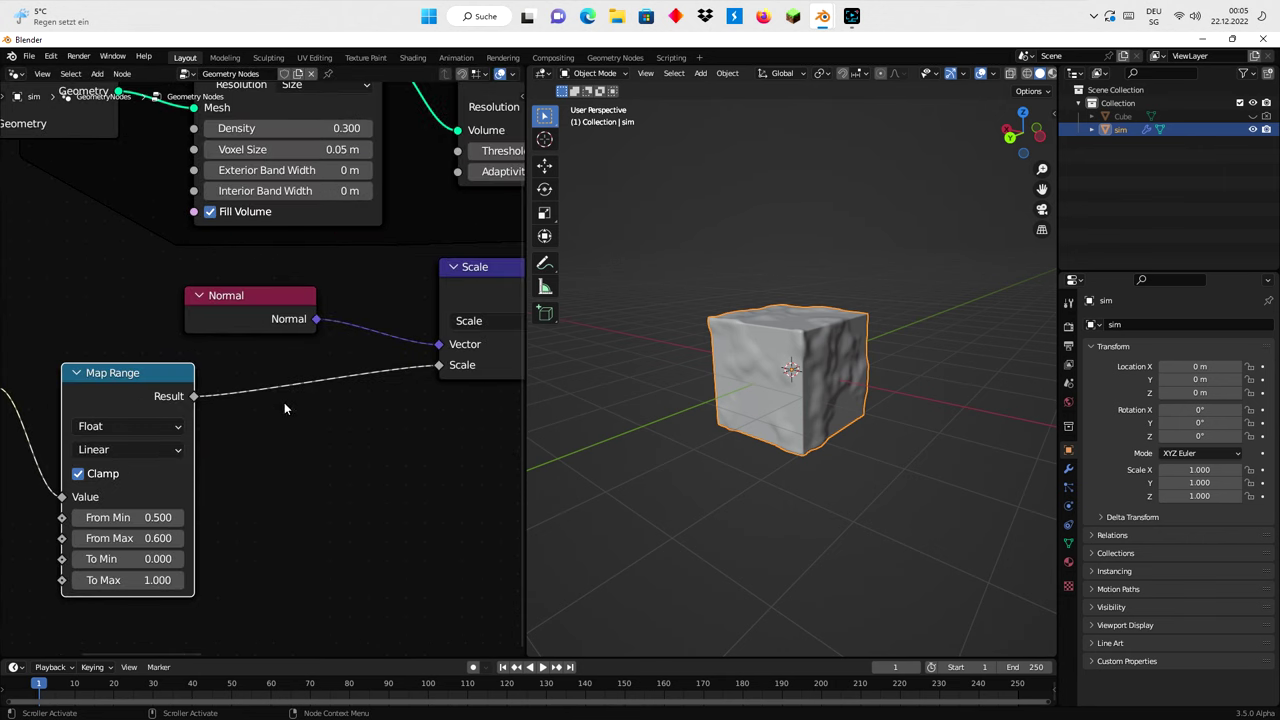
pyautogui.hotkey('shift', 'a')
pyautogui.click(284, 401)
pyautogui.write('m')
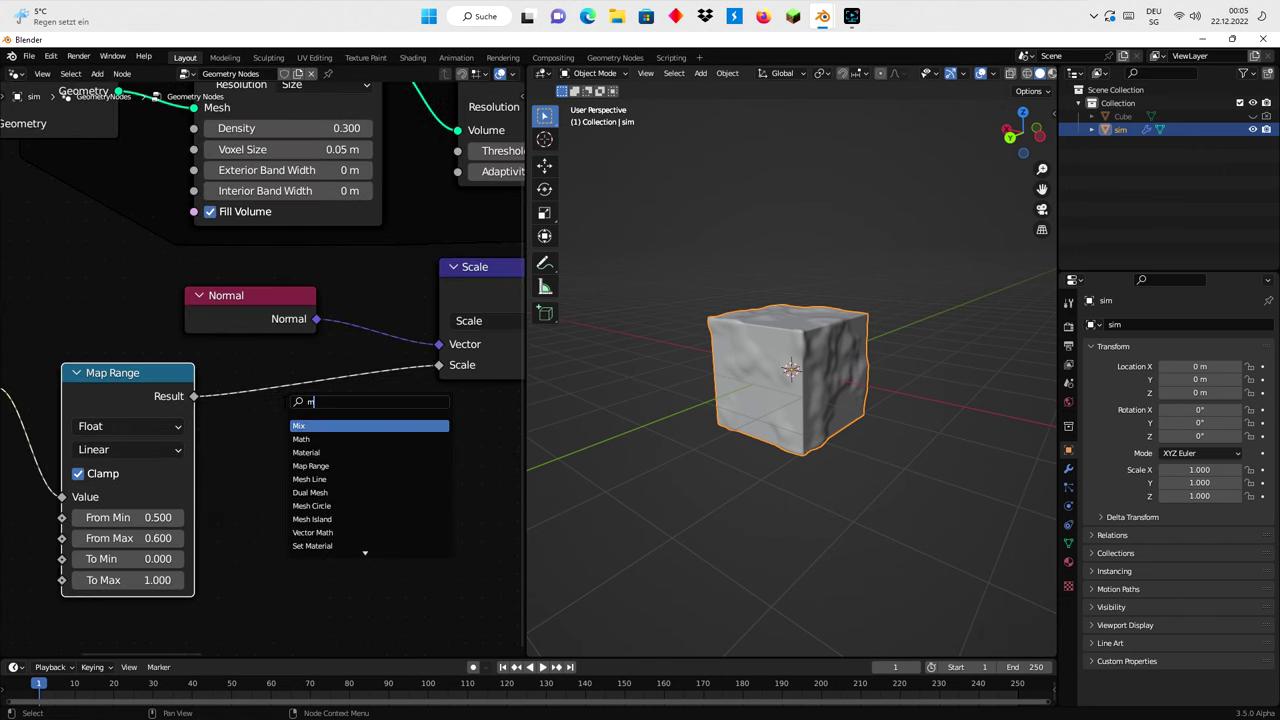
pyautogui.write('ix')
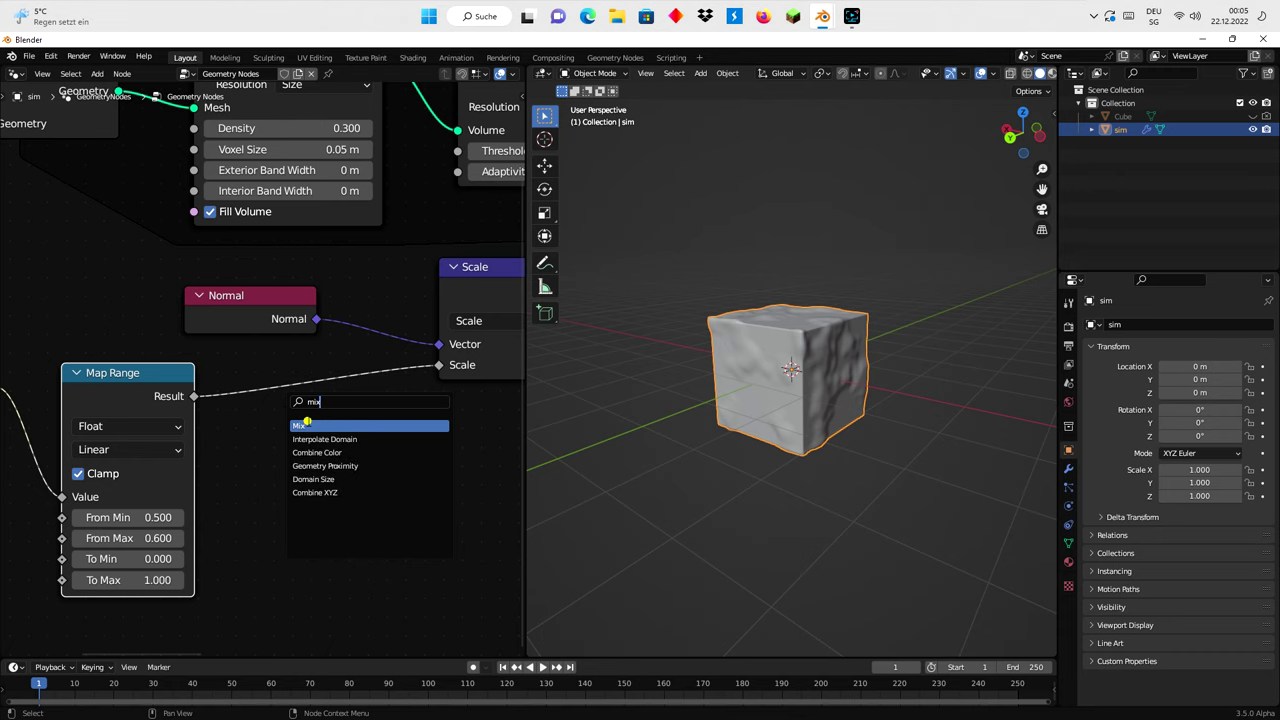
pyautogui.click(306, 424)
pyautogui.click(312, 398)
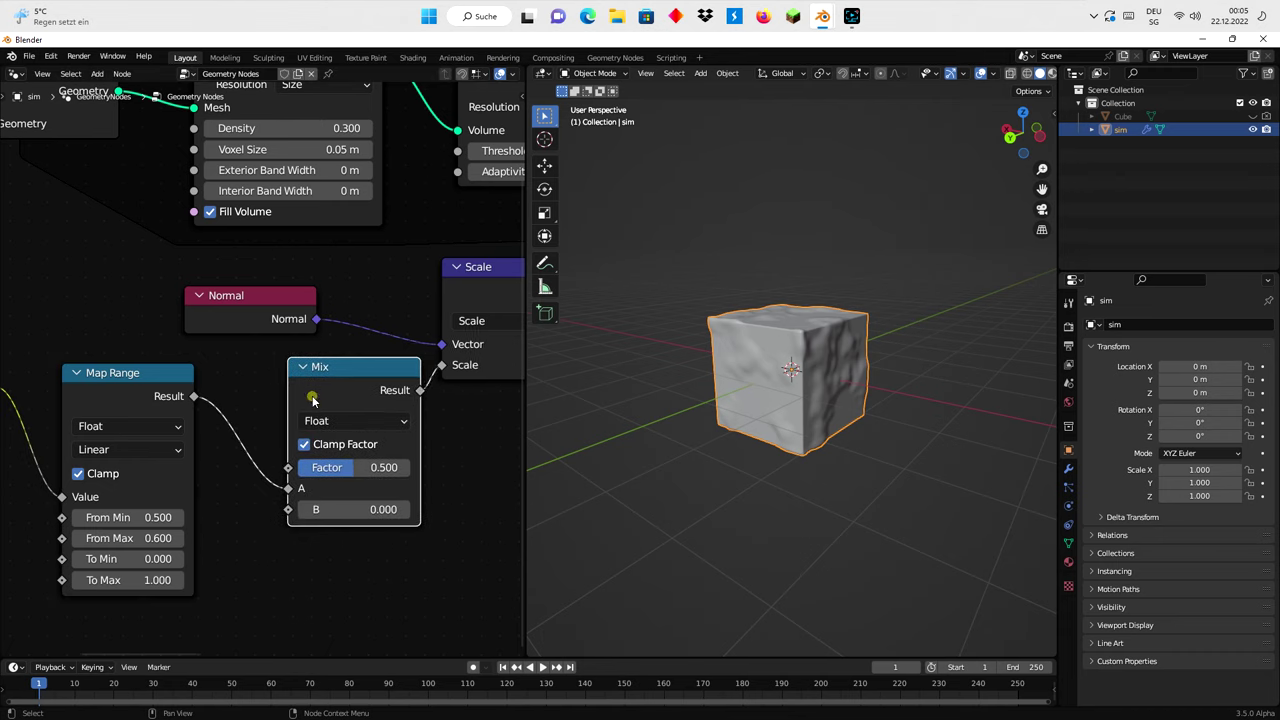
# Frame and box-select the Noise Texture and Map Range nodes
pyautogui.scroll(-1, 253, 494)
pyautogui.moveTo(253, 494); pyautogui.dragTo(359, 383, button='middle')
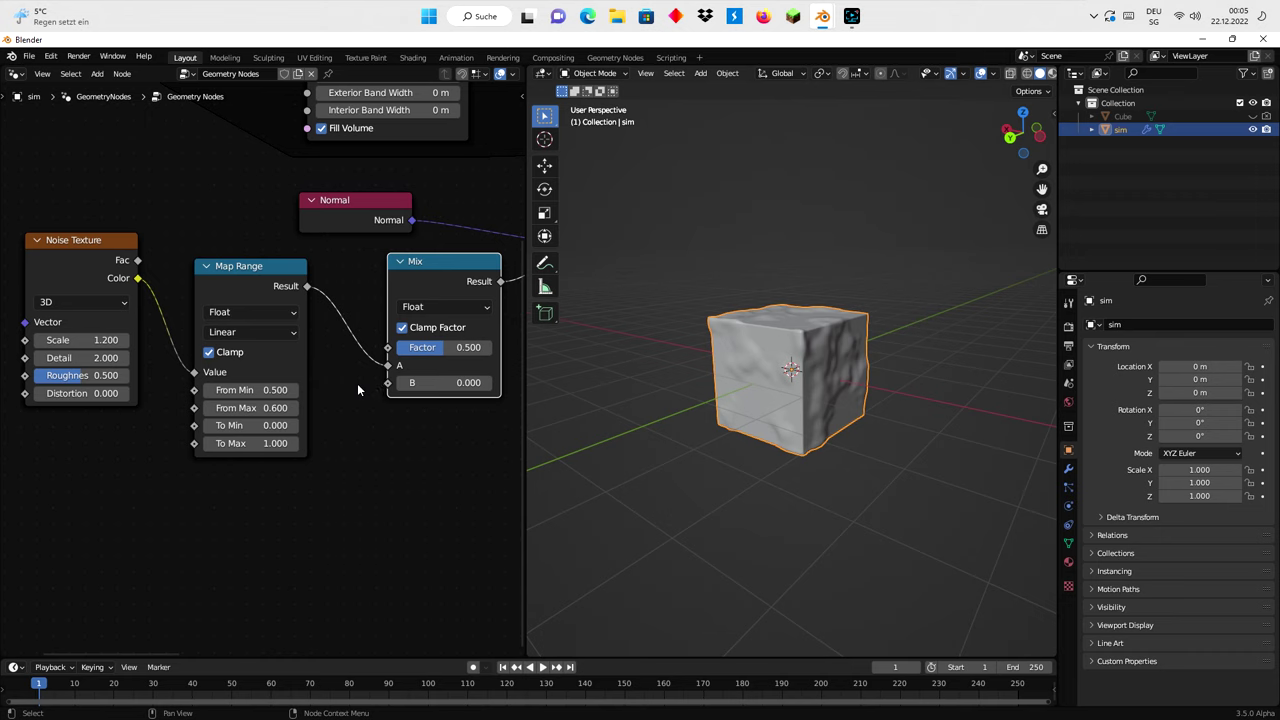
pyautogui.moveTo(124, 499); pyautogui.dragTo(181, 473, button='middle')
pyautogui.scroll(2, 181, 473)
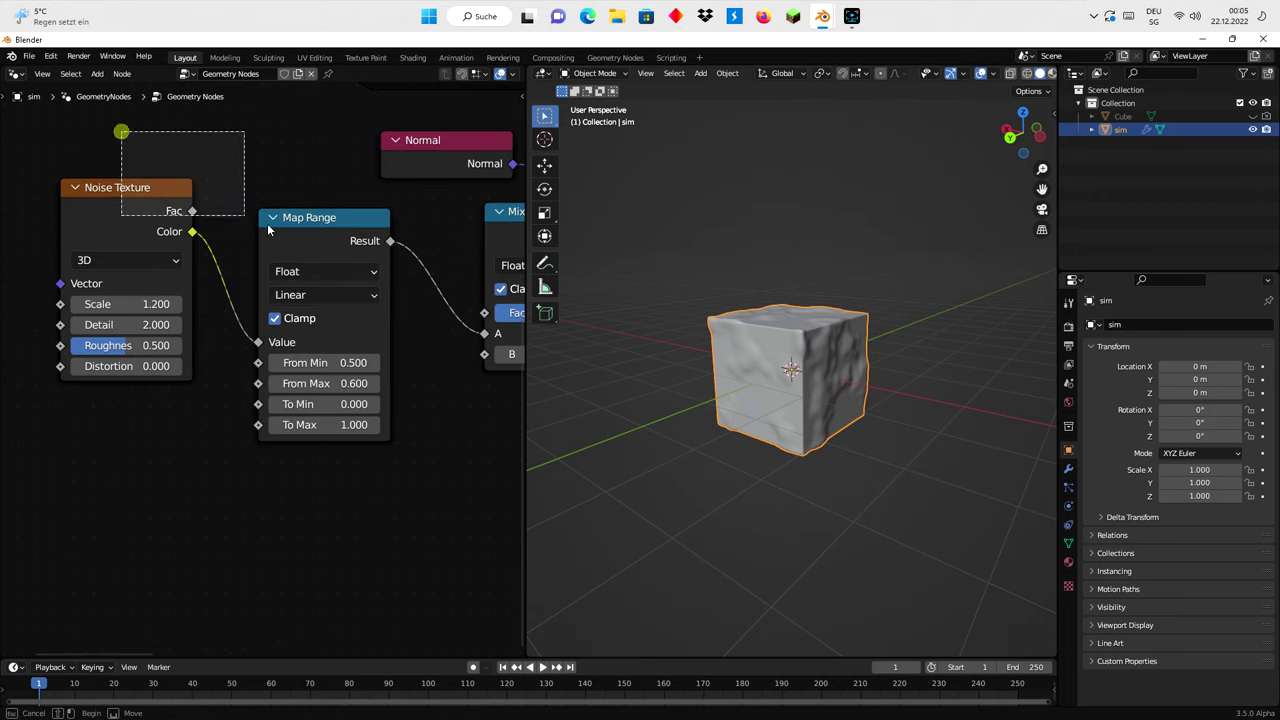
pyautogui.moveTo(268, 230); pyautogui.dragTo(326, 247)
# Duplicate the Noise Texture and Map Range pair below and link the copy's Result to Mix B
pyautogui.rightClick(326, 247)
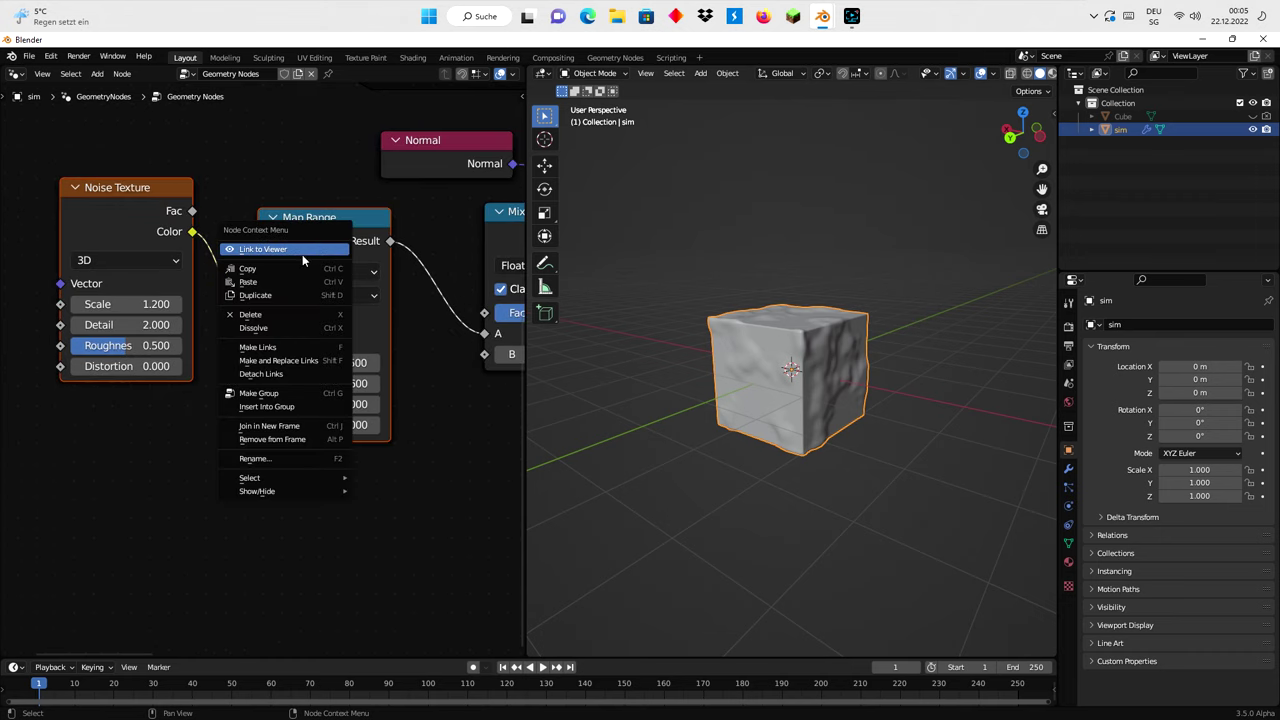
pyautogui.click(284, 295)
pyautogui.click(285, 565)
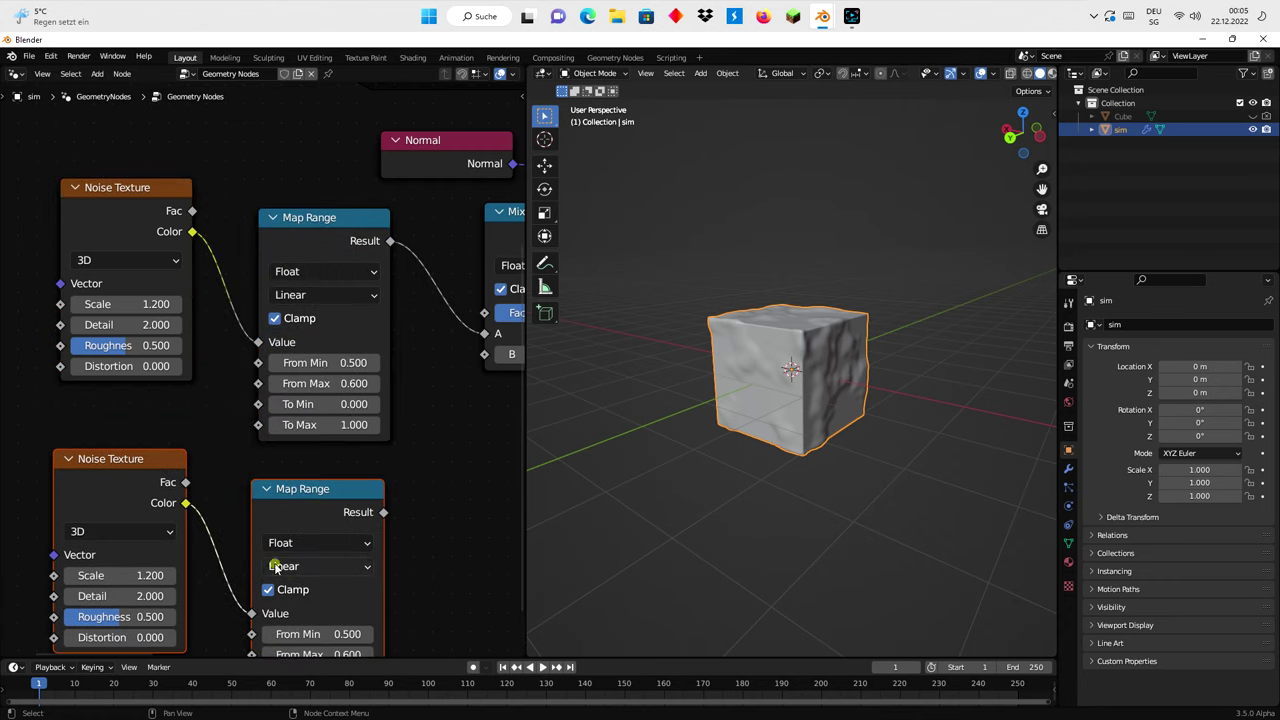
pyautogui.scroll(2, 236, 385)
pyautogui.click(150, 469)
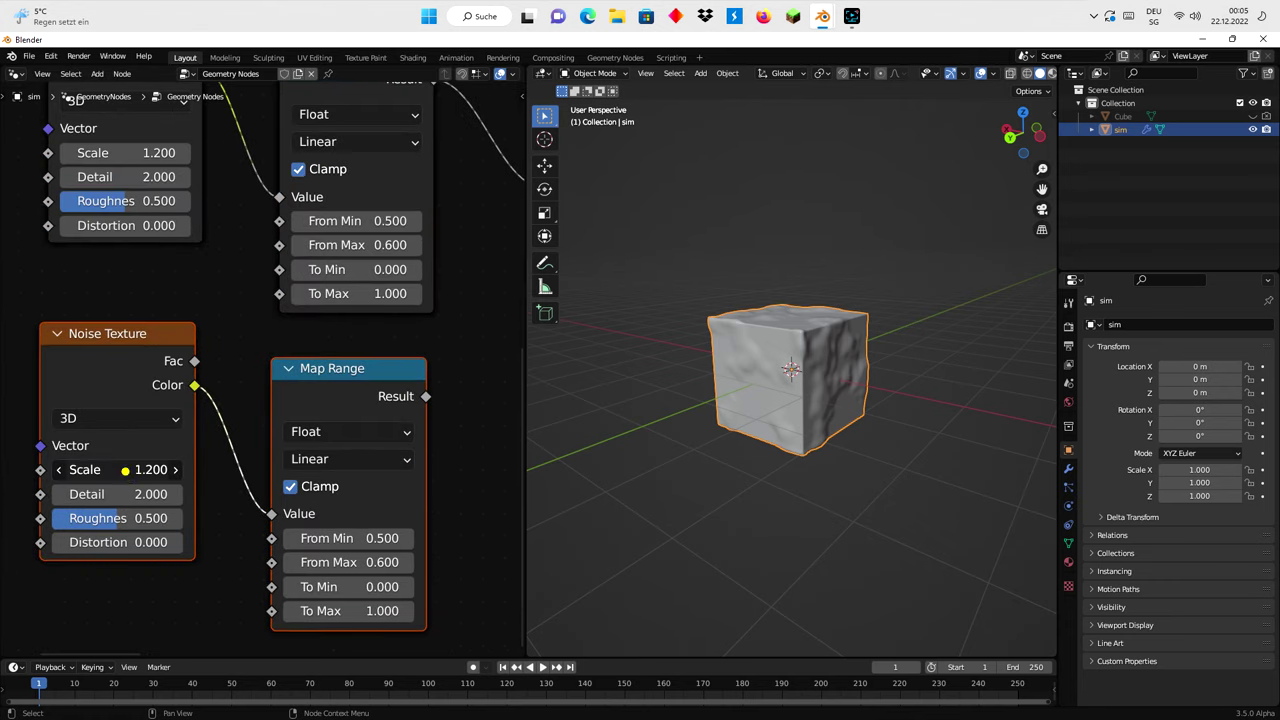
pyautogui.write('5.700')
pyautogui.scroll(-1, 150, 470)
pyautogui.moveTo(400, 400); pyautogui.dragTo(237, 452, button='middle')
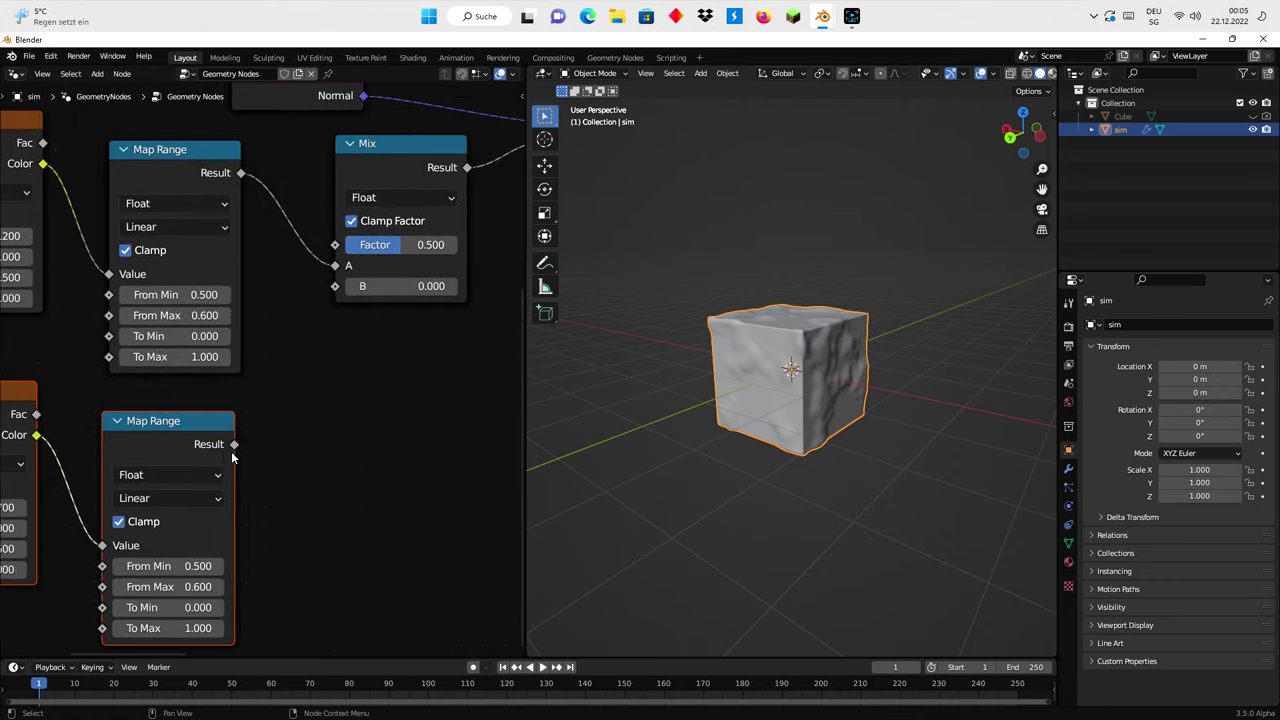
pyautogui.moveTo(235, 445); pyautogui.dragTo(336, 286)
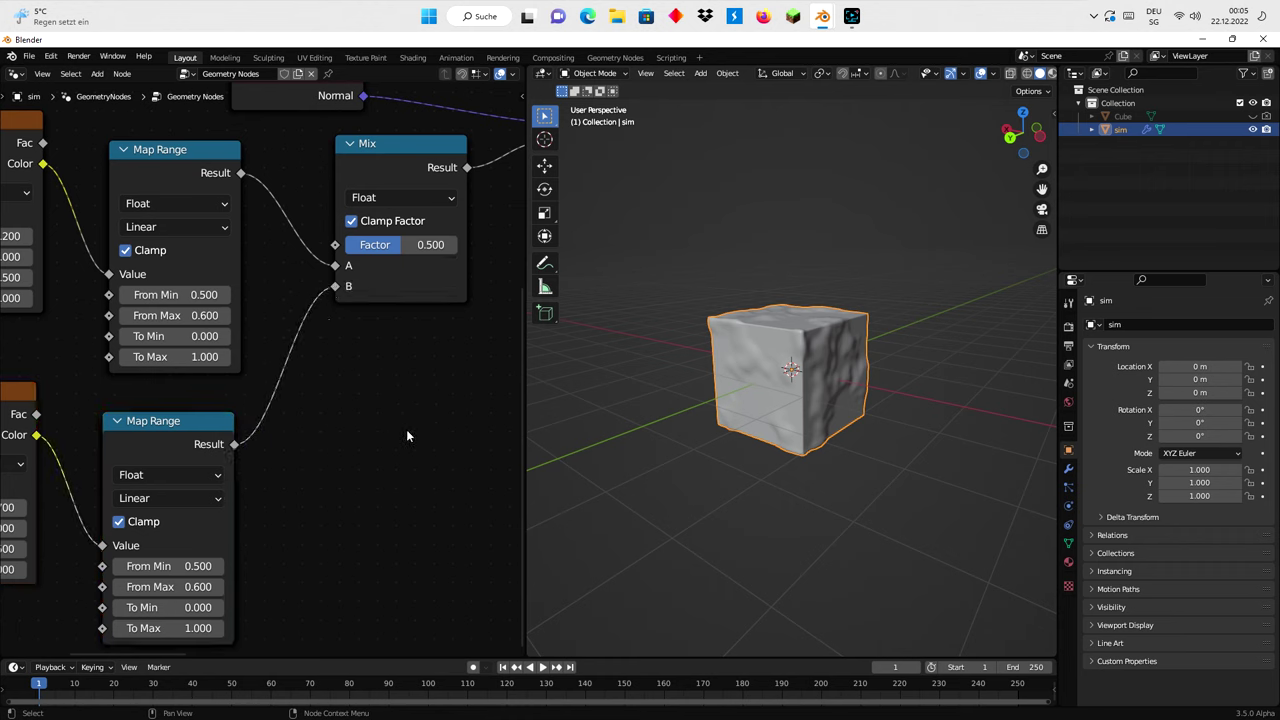
# Rewind the simulation, raise the Mix Factor to about 0.767, and replay it
pyautogui.click(541, 667)
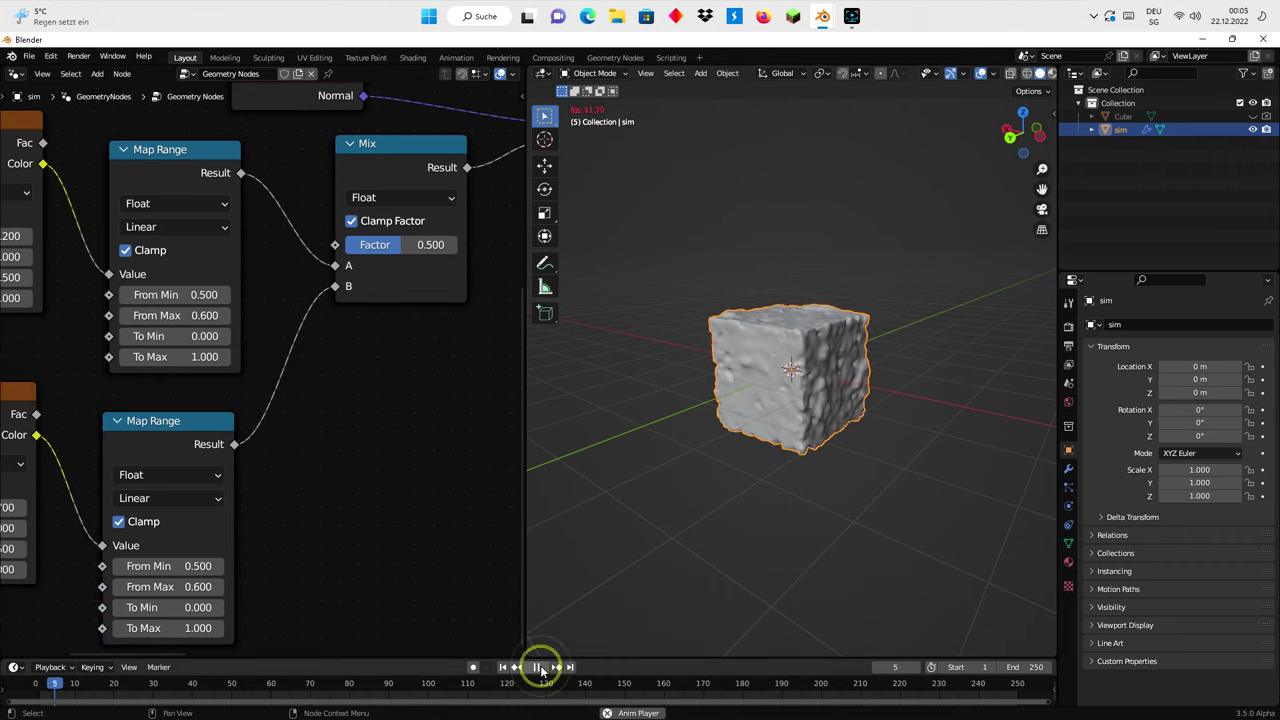
pyautogui.click(541, 667)
pyautogui.click(505, 668)
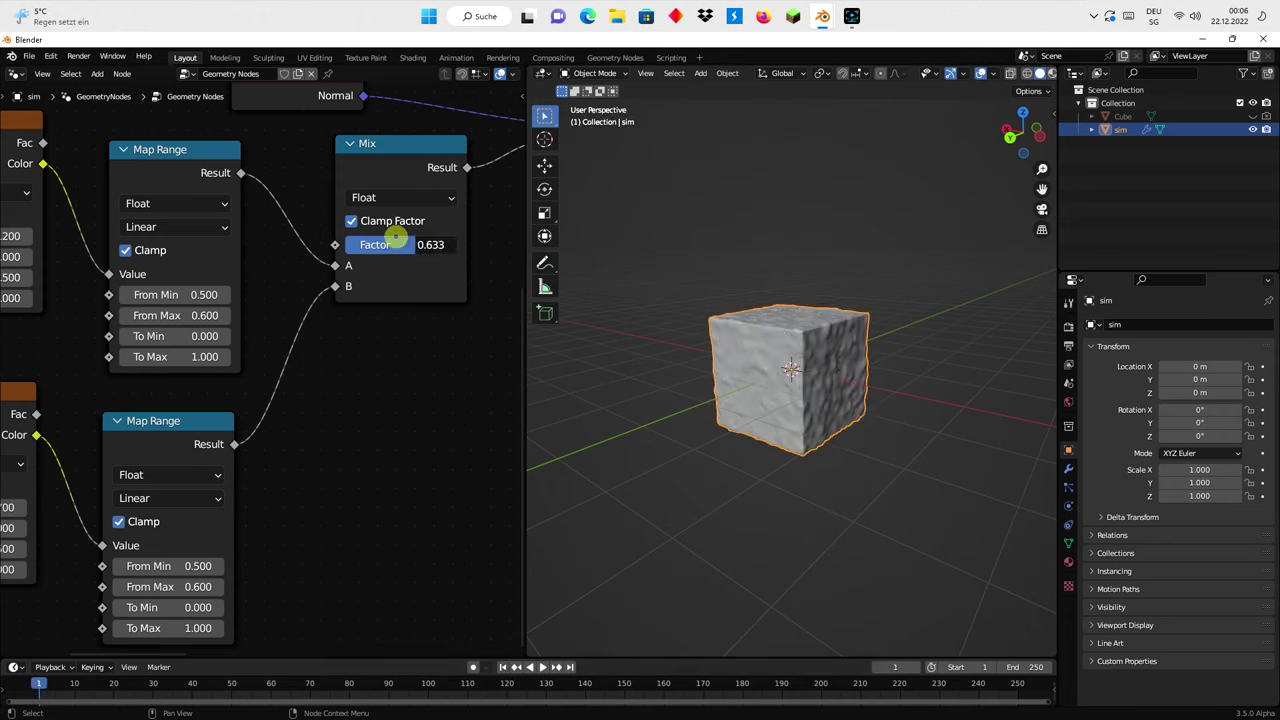
pyautogui.moveTo(395, 237); pyautogui.dragTo(426, 259)
pyautogui.click(545, 667)
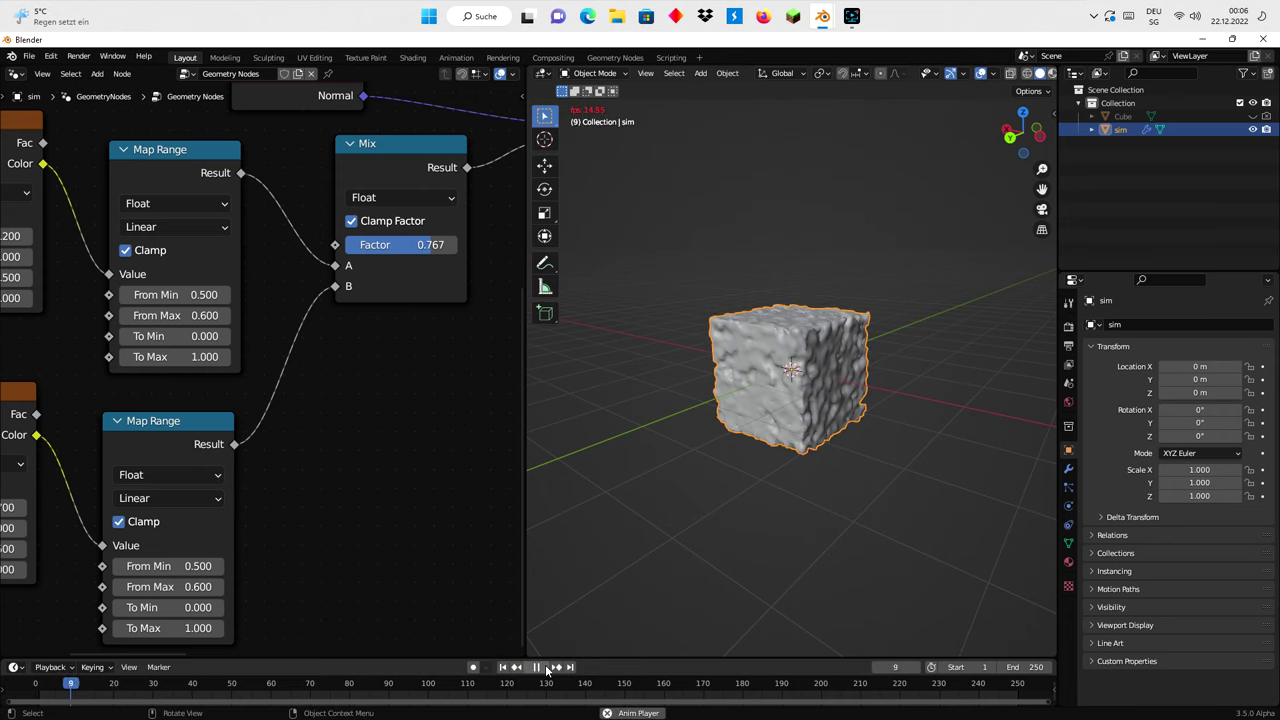
# Rewind, lower the Mix Factor to 0.142, and replay the simulation
pyautogui.click(541, 667)
pyautogui.click(502, 667)
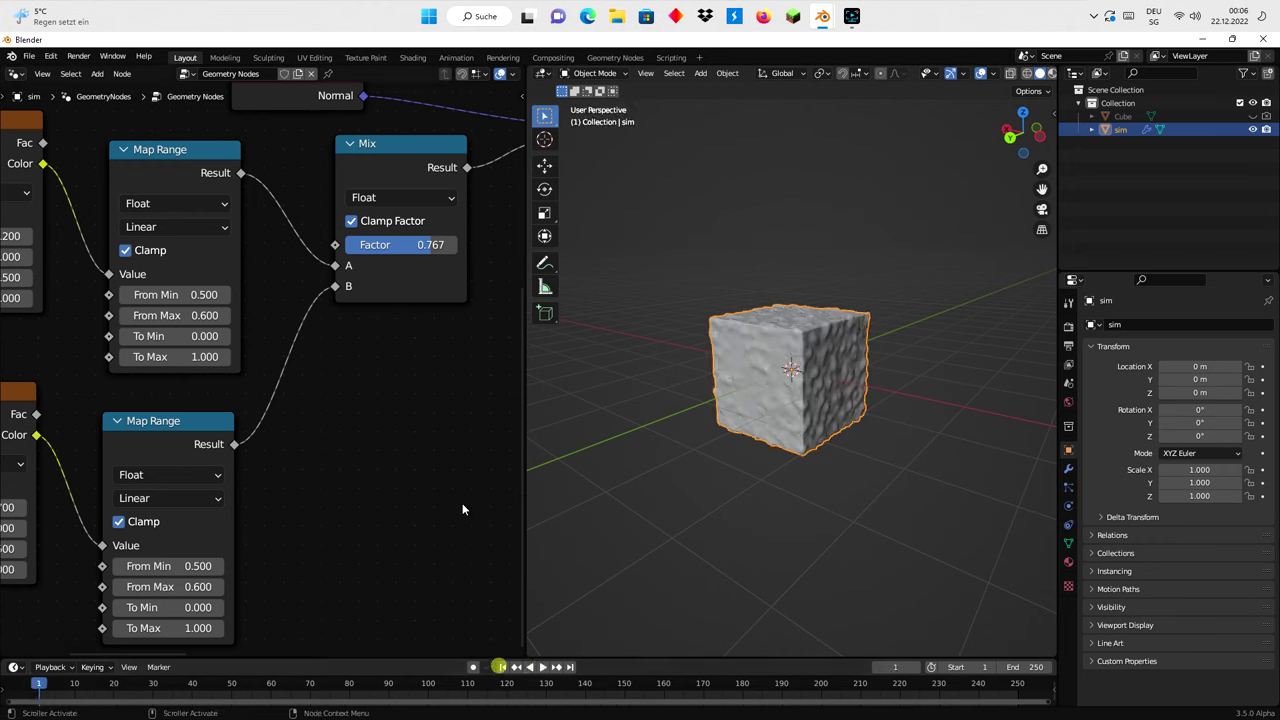
pyautogui.moveTo(418, 251); pyautogui.dragTo(418, 245)
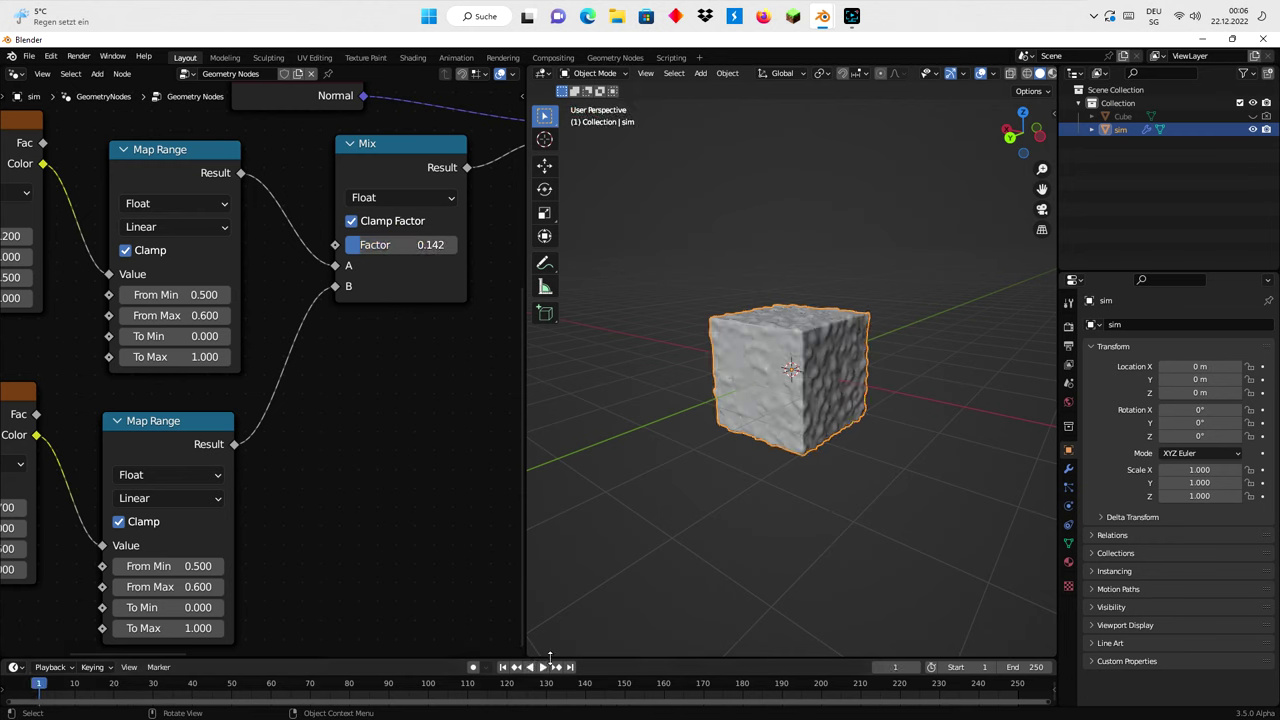
pyautogui.click(542, 667)
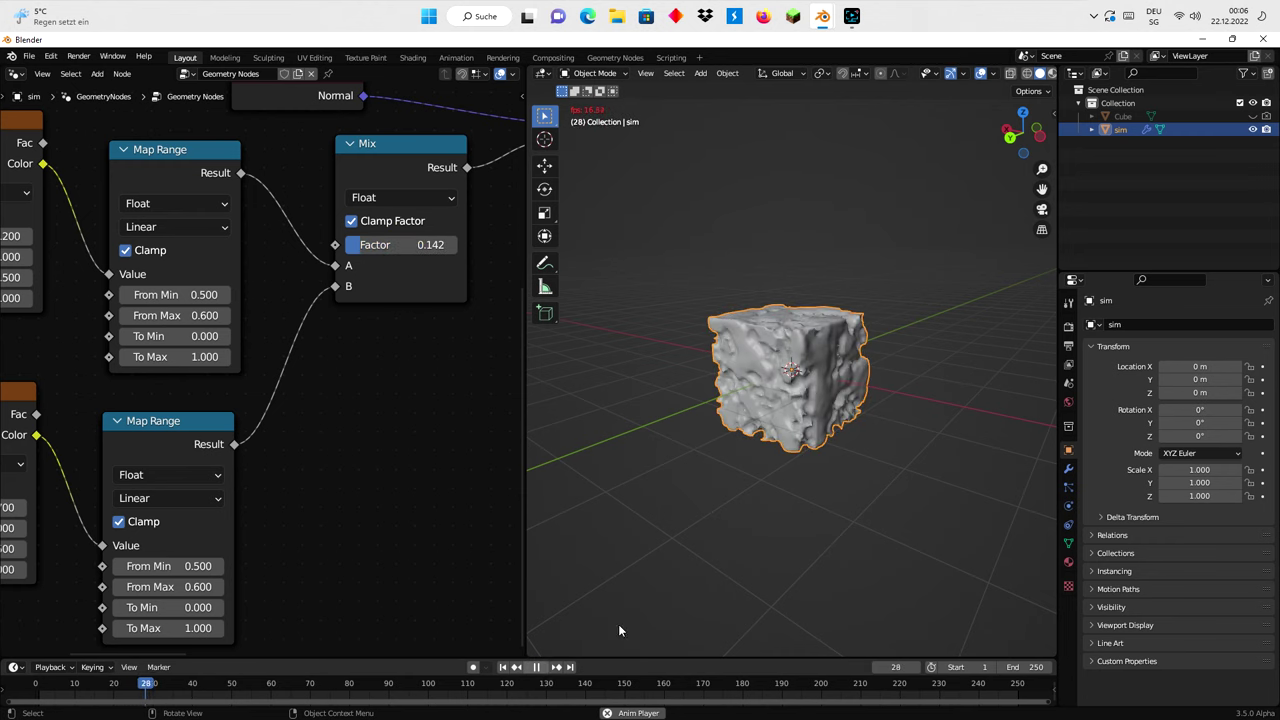
# Step the lower Map Range's From Max up to 1.000
pyautogui.scroll(-1, 363, 545)
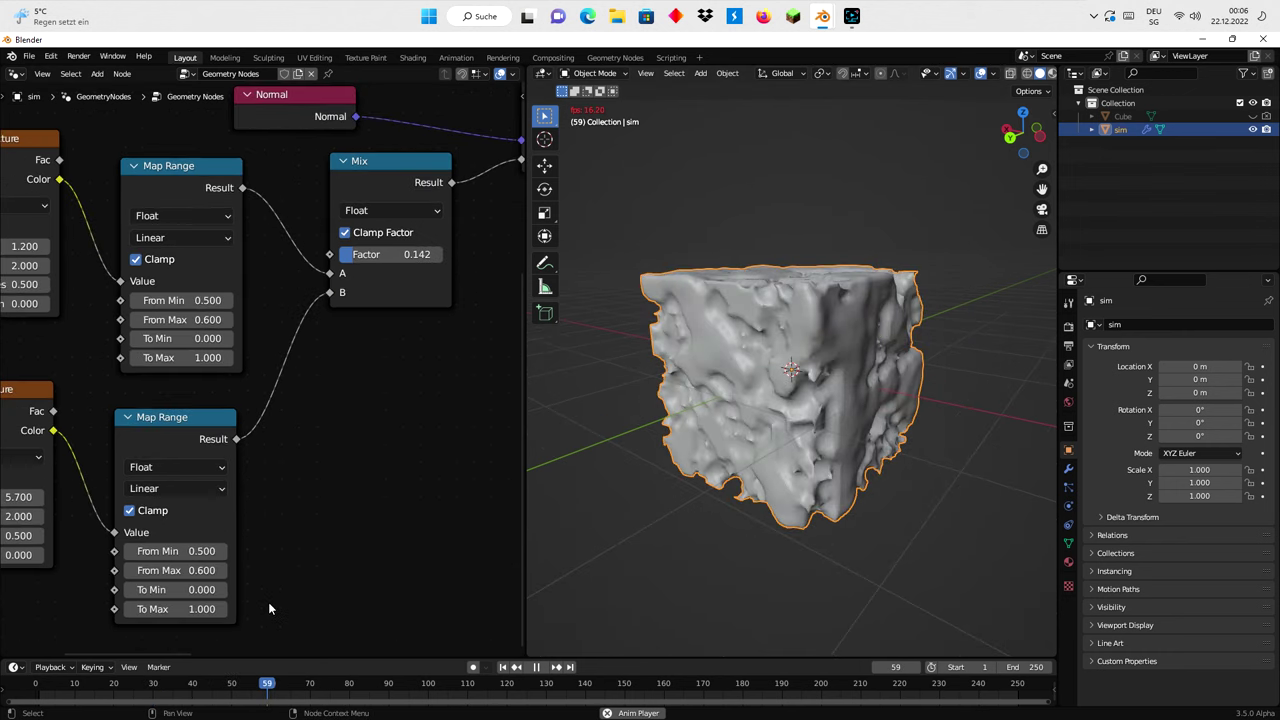
pyautogui.click(221, 570)
pyautogui.click(221, 570)
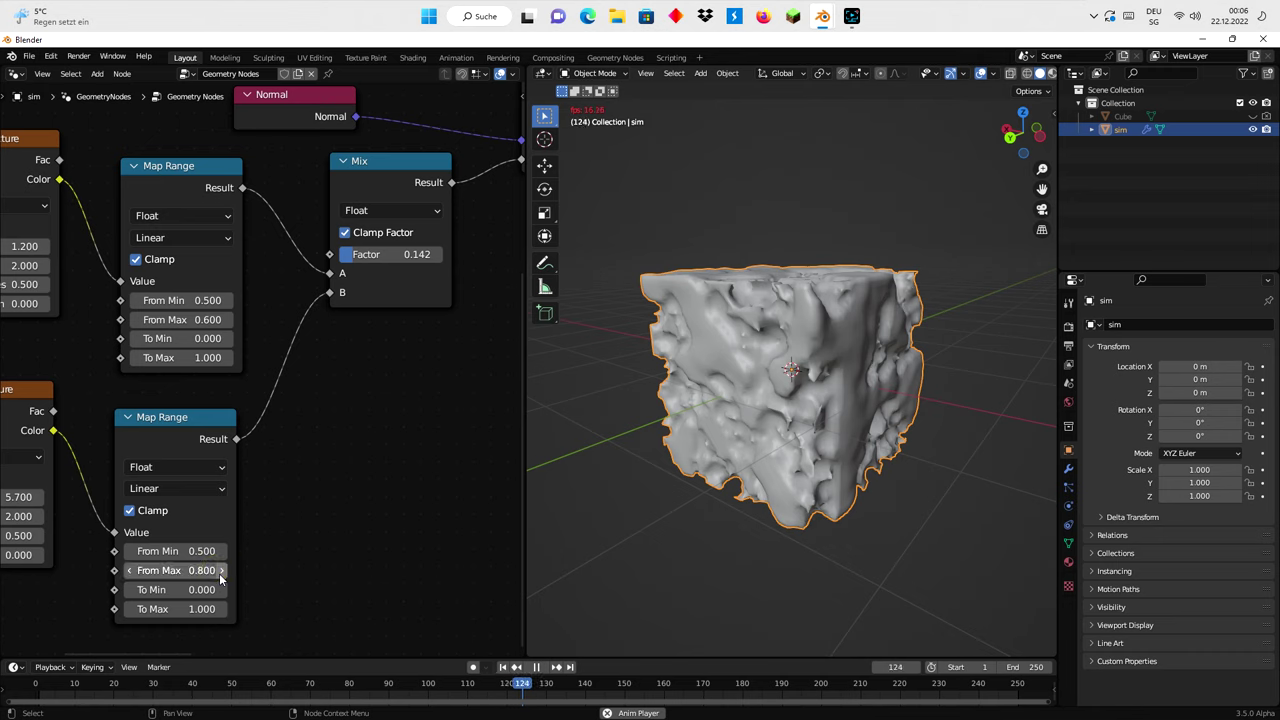
pyautogui.click(221, 570)
pyautogui.click(221, 570)
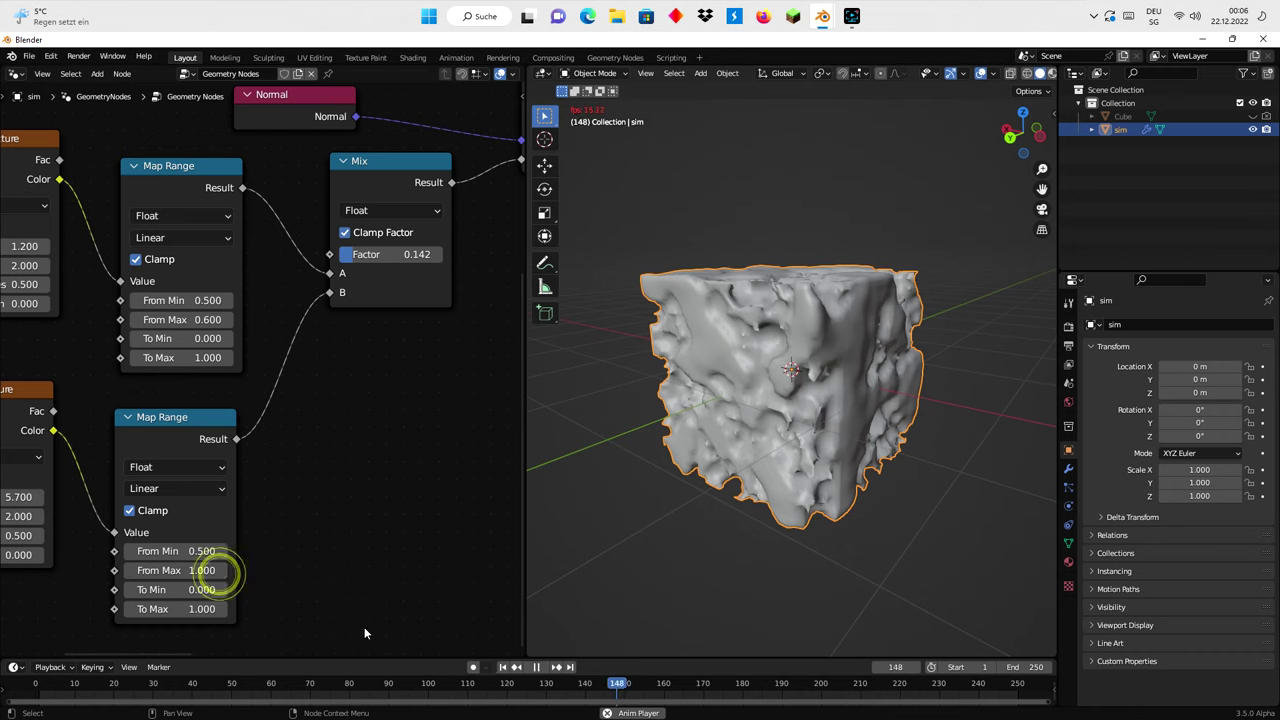
# Restart the simulation, pause it, and reset to frame 1
pyautogui.click(502, 667)
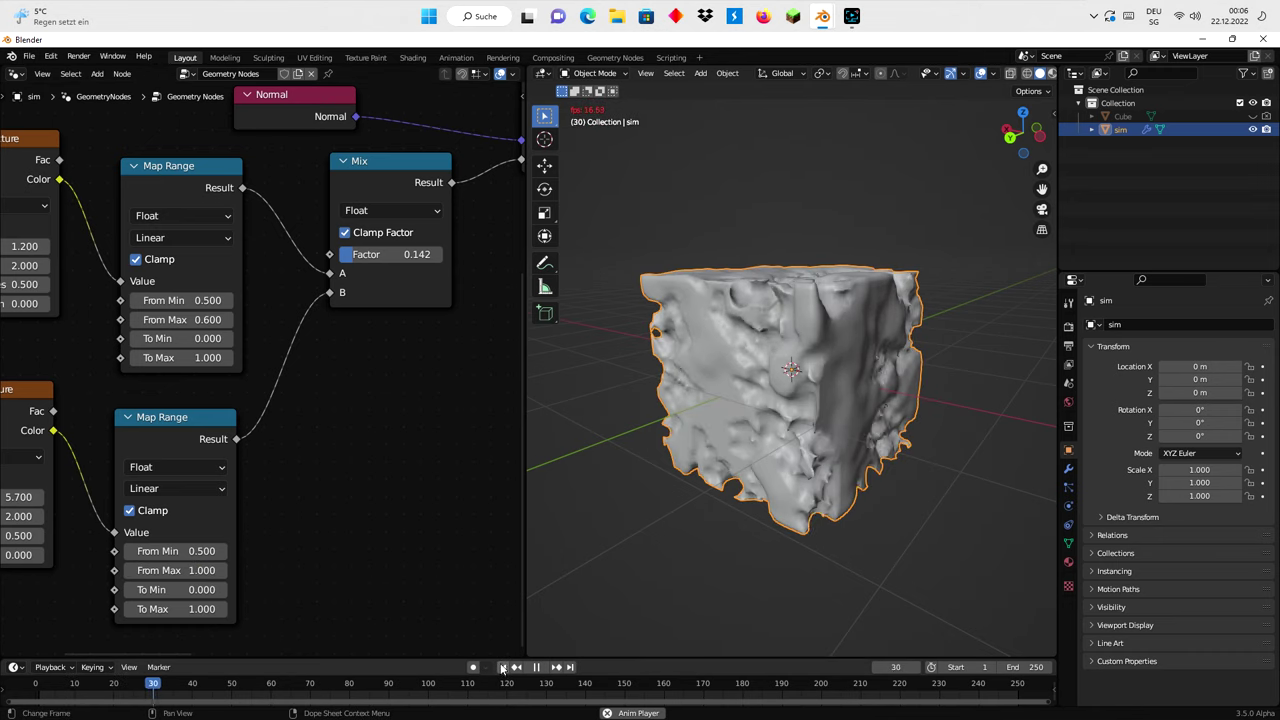
pyautogui.click(531, 669)
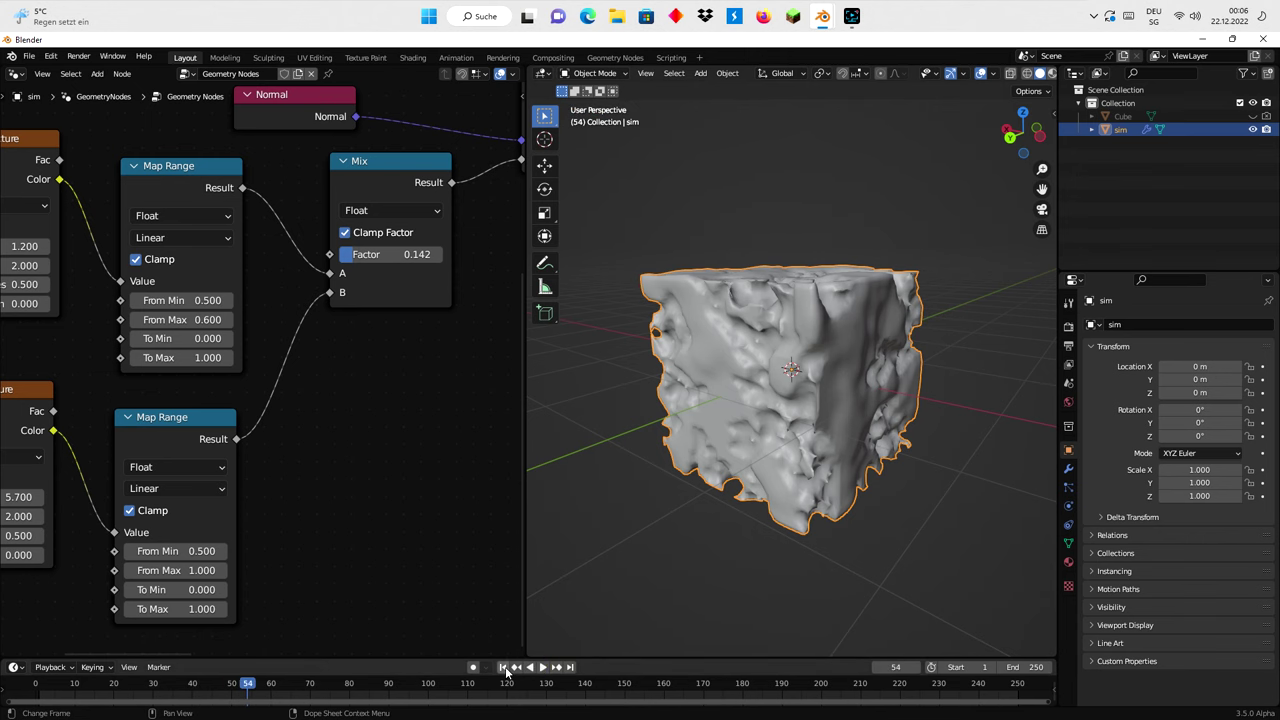
pyautogui.click(503, 667)
# Lower the second Noise Texture Scale to 3.700 and briefly play the simulation
pyautogui.moveTo(327, 491); pyautogui.dragTo(444, 478, button='middle')
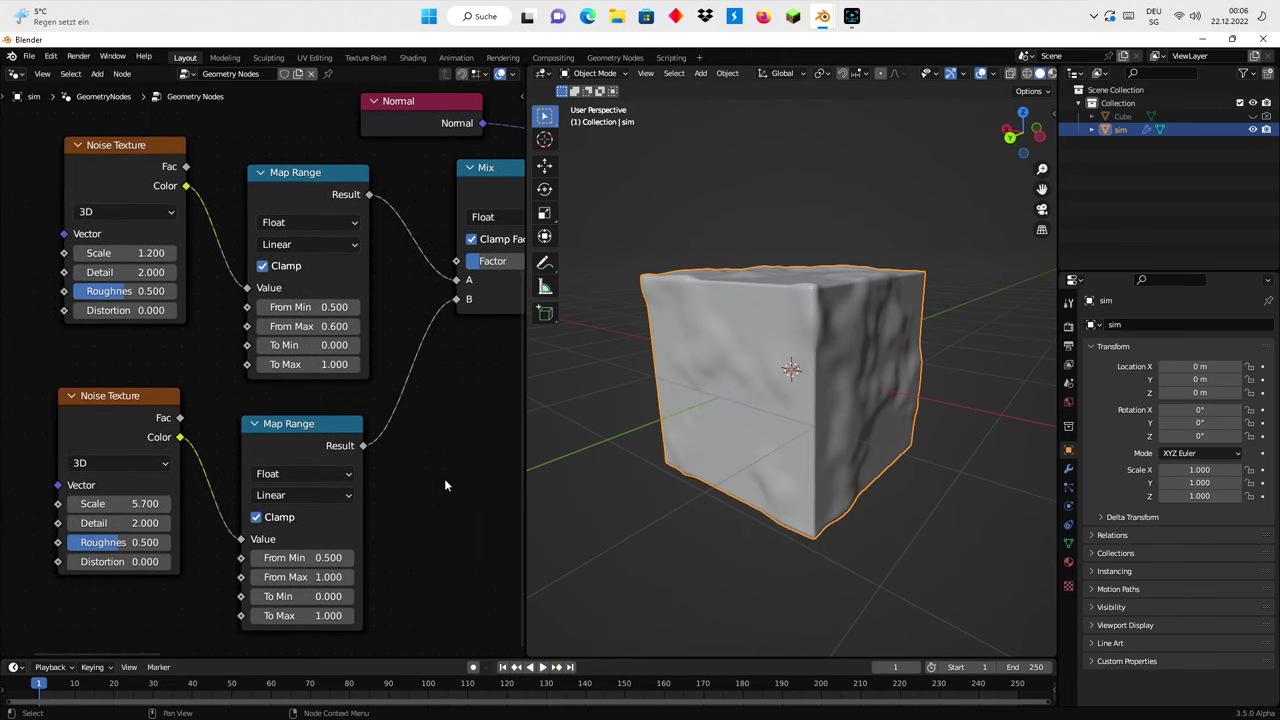
pyautogui.moveTo(118, 503)
pyautogui.mouseDown()
pyautogui.moveTo(95, 503)
pyautogui.moveTo(122, 503)
pyautogui.mouseUp()
pyautogui.click(541, 667)
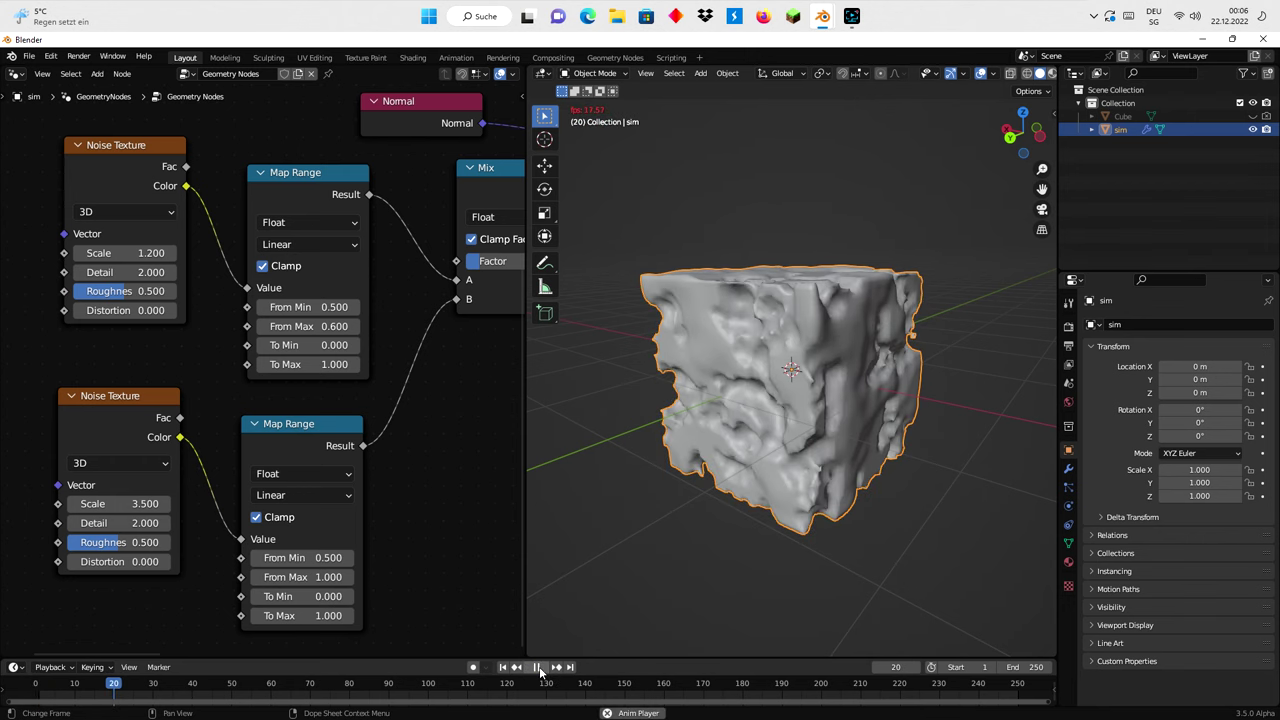
pyautogui.click(541, 667)
# Set the second Map Range's To Max to 0 and To Min to 1
pyautogui.scroll(-1, 377, 516)
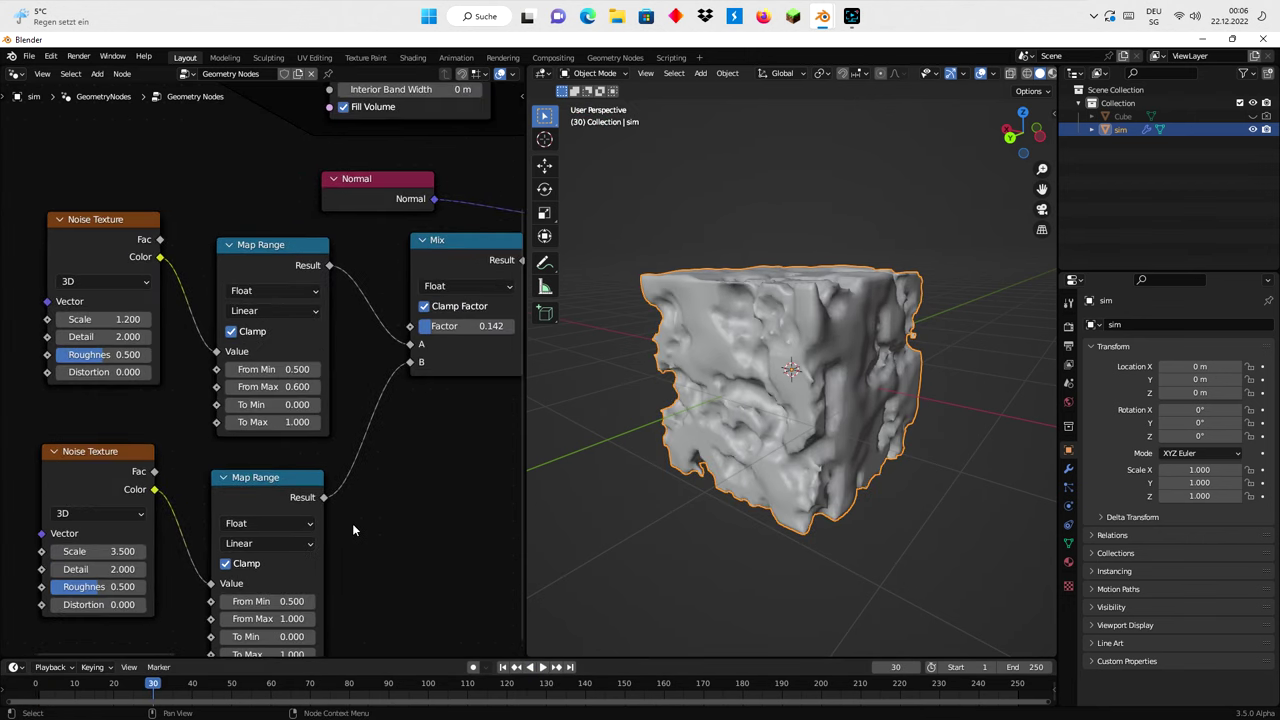
pyautogui.moveTo(352, 523); pyautogui.dragTo(381, 406, button='middle')
pyautogui.scroll(1, 381, 404)
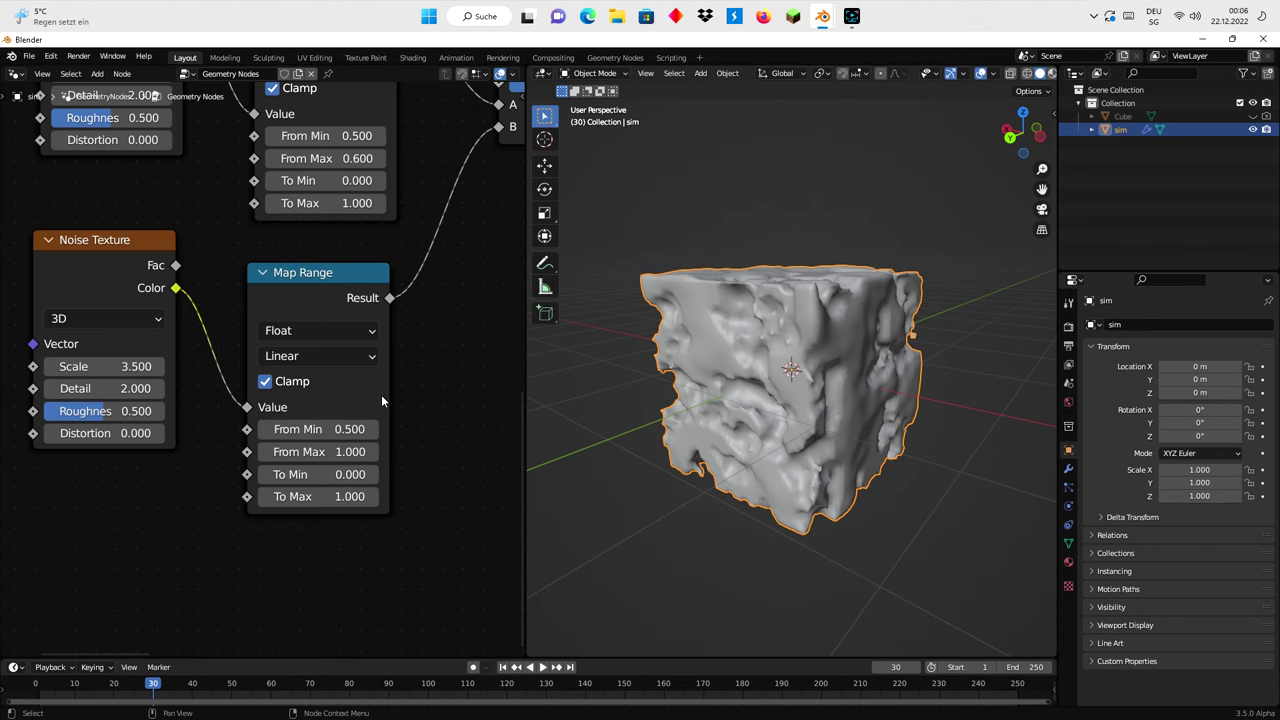
pyautogui.moveTo(443, 328); pyautogui.dragTo(411, 343, button='middle')
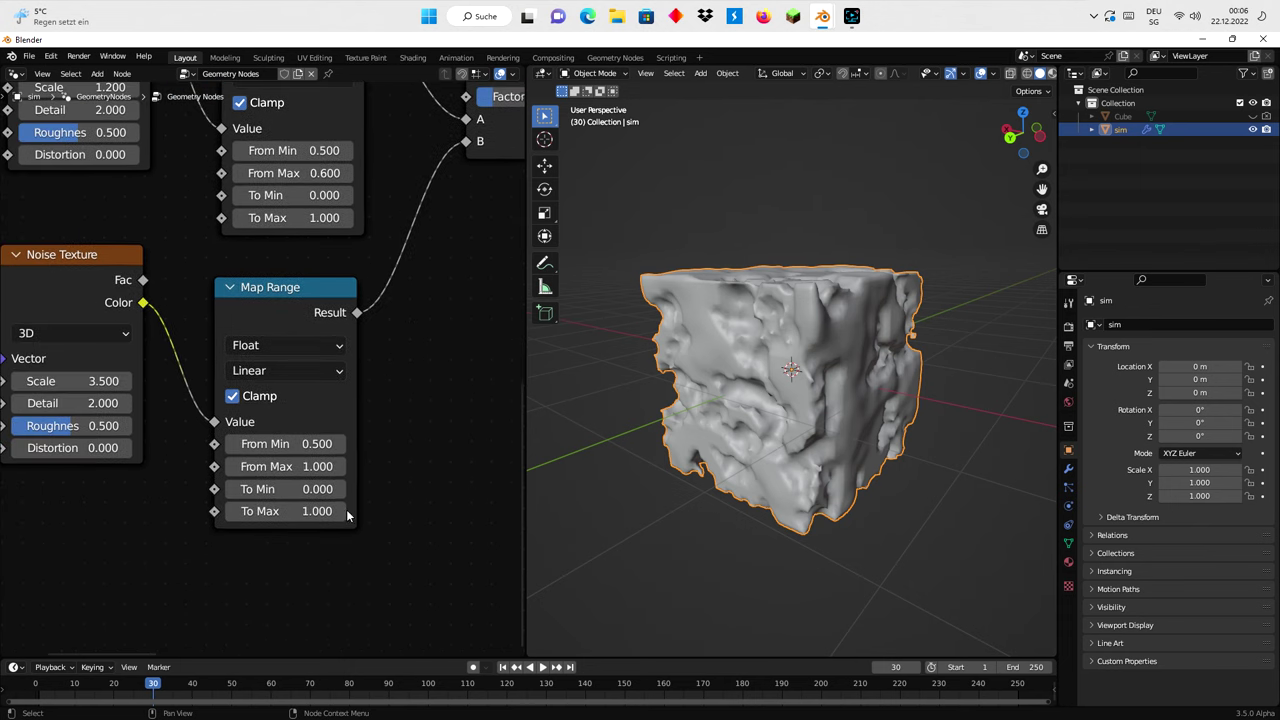
pyautogui.click(324, 511)
pyautogui.write('0')
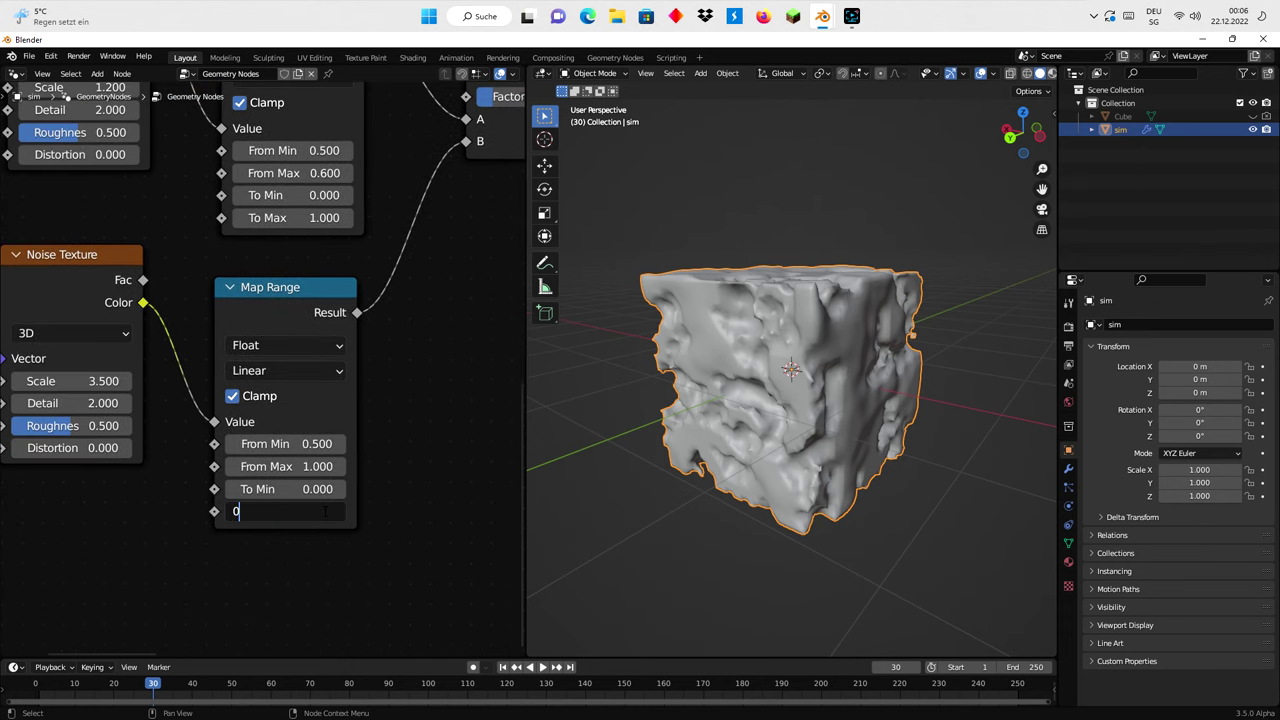
pyautogui.press('Return')
pyautogui.click(317, 488)
pyautogui.write('1')
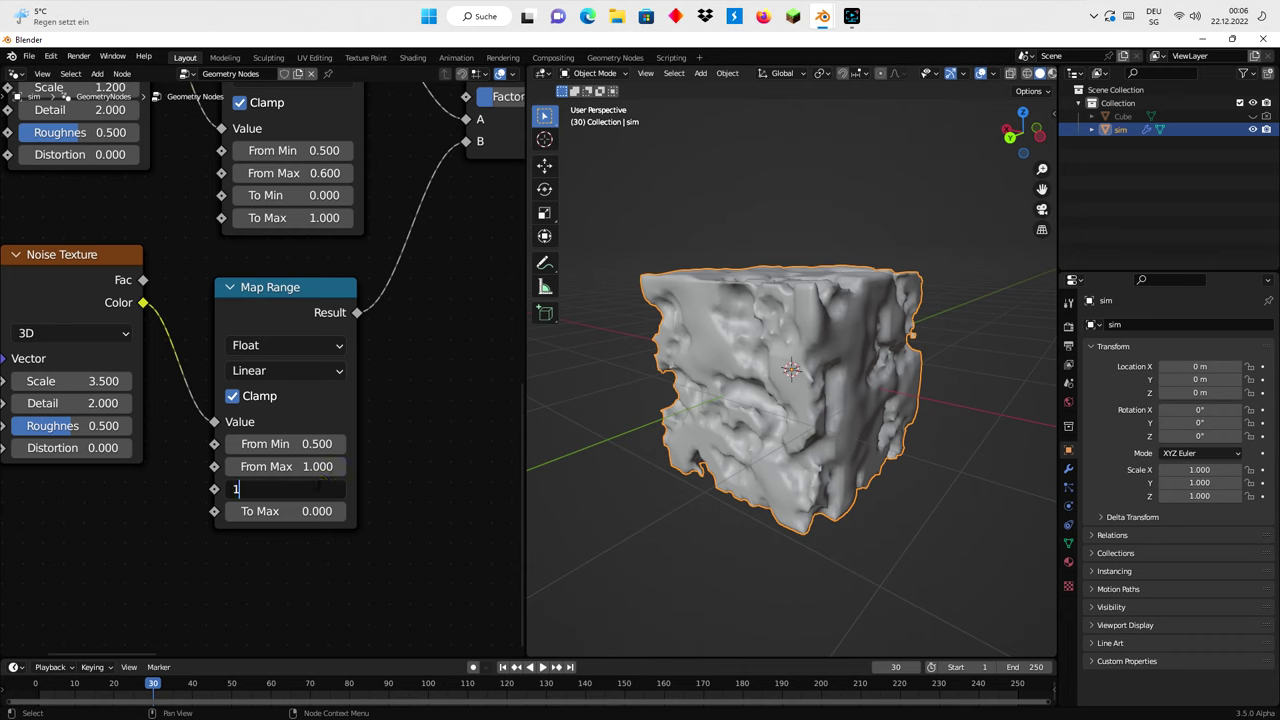
pyautogui.press('Return')
# Replay the simulation from frame 1 and raise the Mix Factor to 0.350
pyautogui.click(514, 670)
pyautogui.click(541, 667)
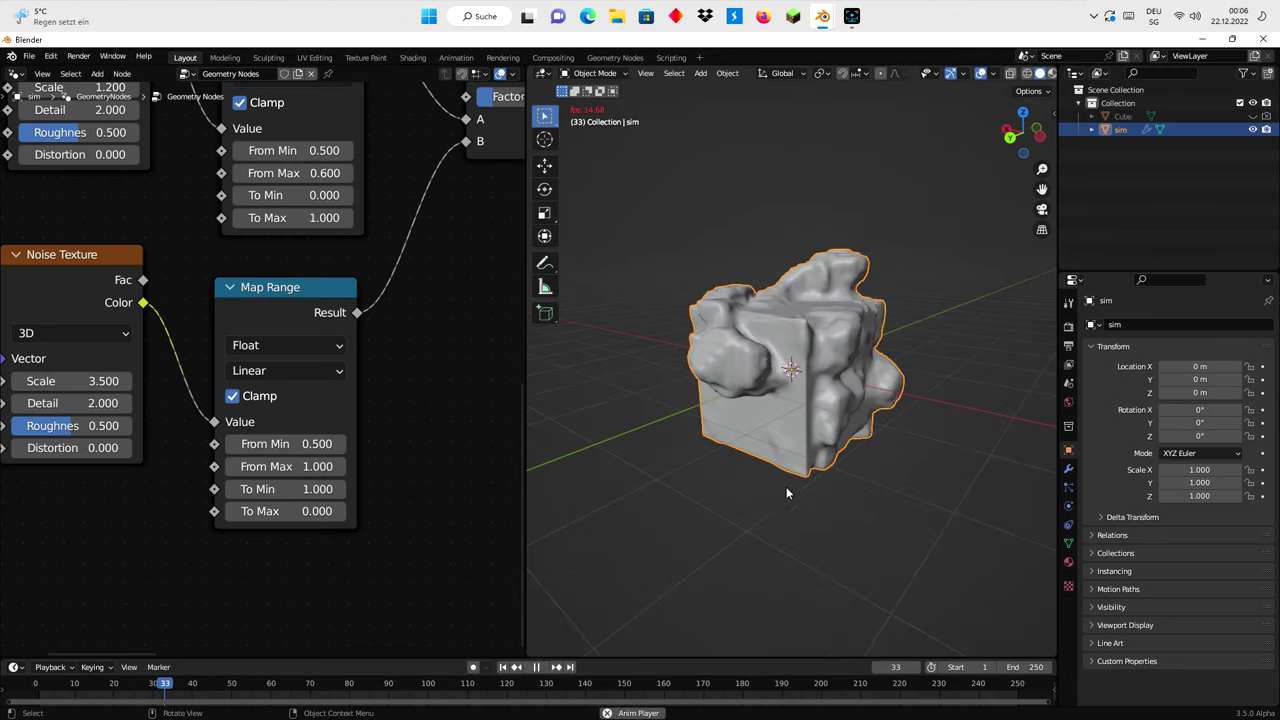
pyautogui.moveTo(786, 486)
pyautogui.mouseDown(button='middle')
pyautogui.moveTo(710, 487)
pyautogui.moveTo(841, 440)
pyautogui.moveTo(582, 389)
pyautogui.mouseUp(button='middle')
pyautogui.moveTo(446, 352)
pyautogui.mouseDown(button='middle')
pyautogui.moveTo(334, 457)
pyautogui.moveTo(313, 508)
pyautogui.mouseUp(button='middle')
pyautogui.moveTo(367, 250); pyautogui.dragTo(392, 250)
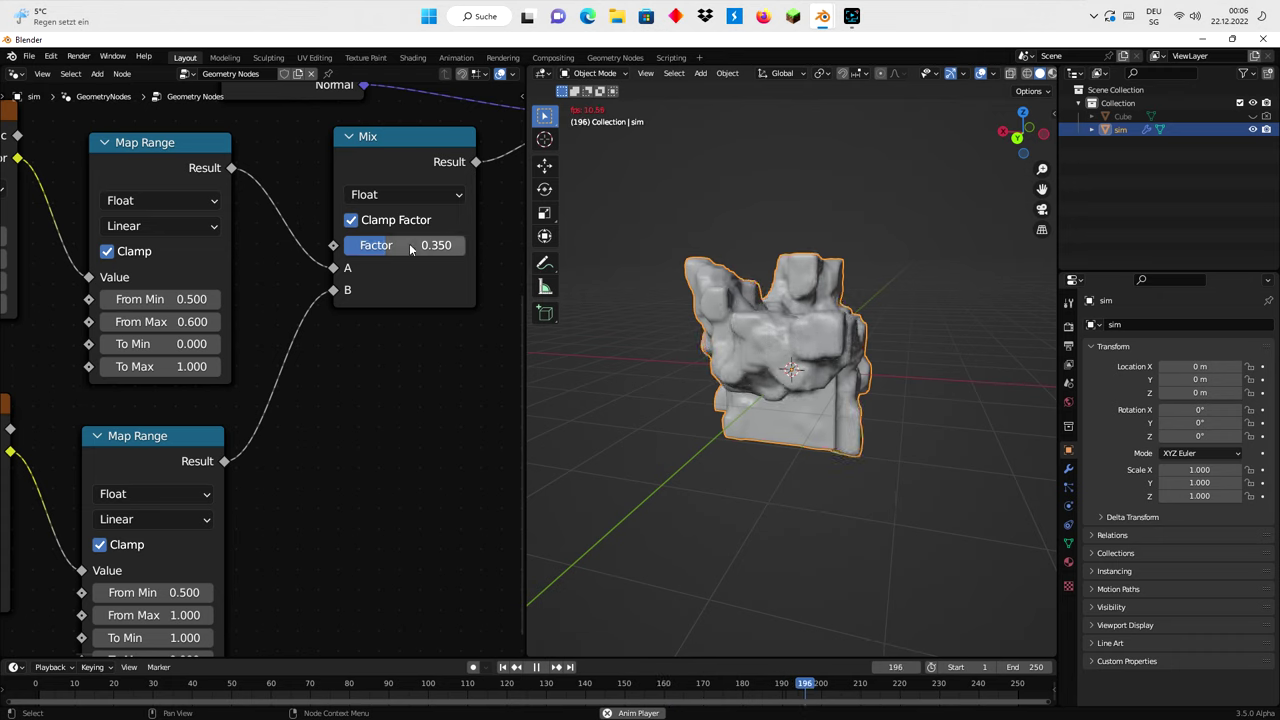
# Set the Mix Factor to 0.450 and orbit around the regrowing rock
pyautogui.moveTo(410, 249); pyautogui.dragTo(401, 256)
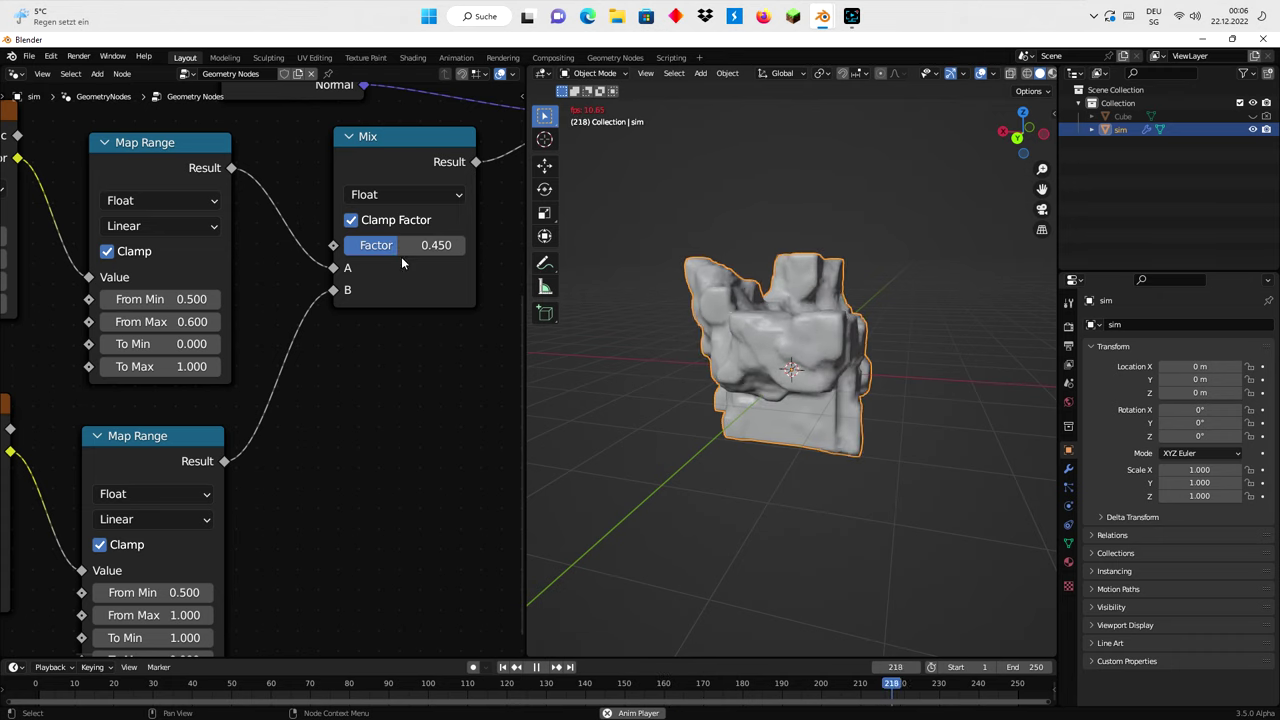
pyautogui.moveTo(753, 492); pyautogui.dragTo(658, 485, button='middle')
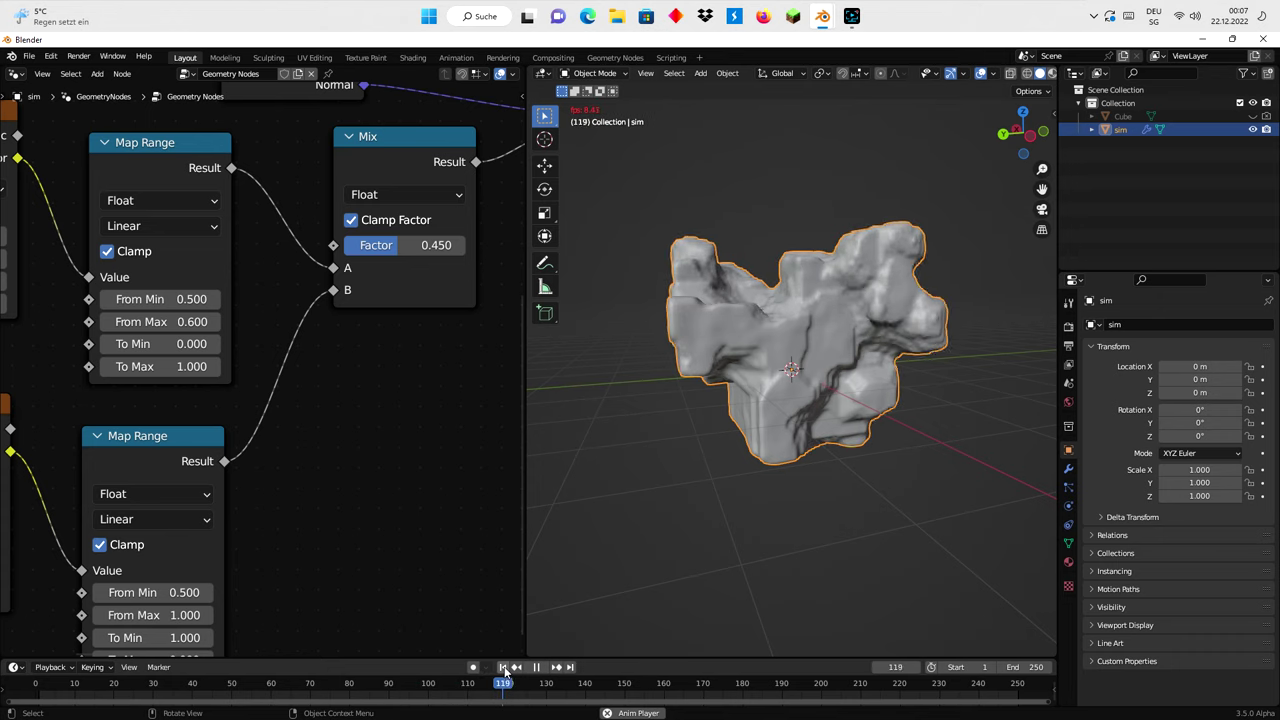
pyautogui.moveTo(828, 515)
pyautogui.mouseDown(button='middle')
pyautogui.moveTo(652, 526)
pyautogui.moveTo(686, 585)
pyautogui.moveTo(824, 531)
pyautogui.mouseUp(button='middle')
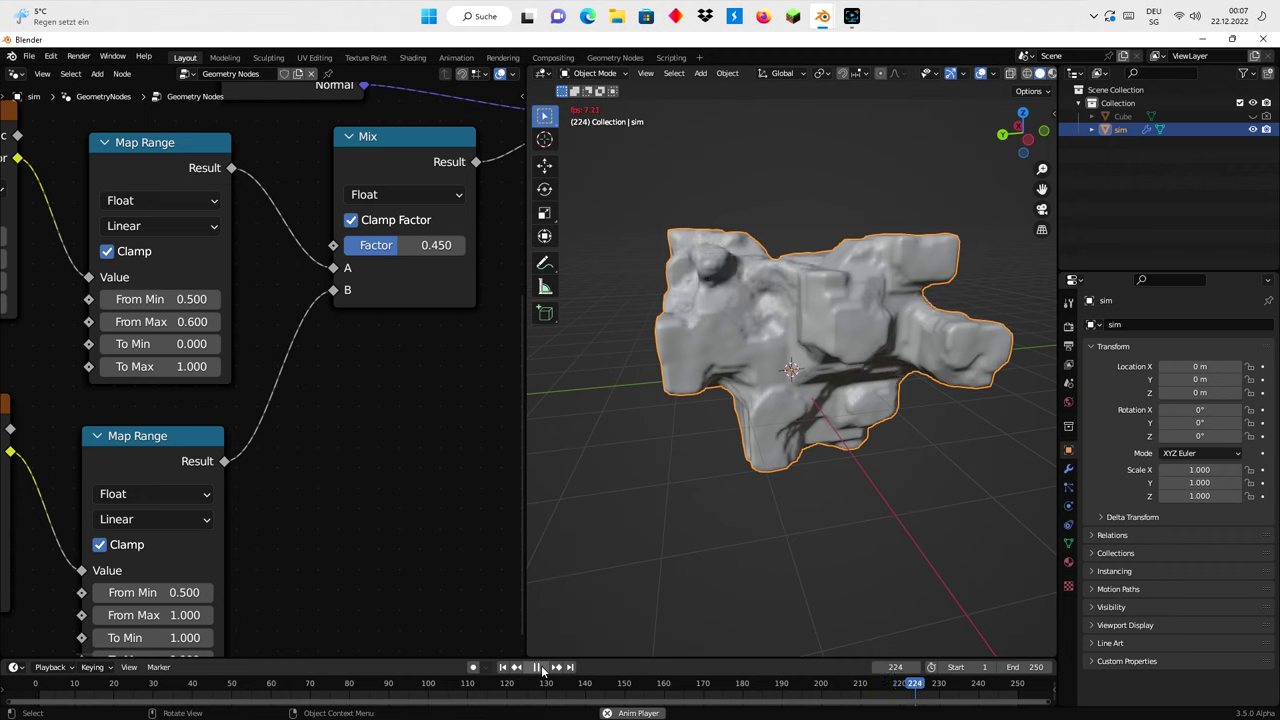
pyautogui.moveTo(643, 430)
pyautogui.mouseDown(button='middle')
pyautogui.moveTo(740, 530)
pyautogui.moveTo(765, 468)
pyautogui.moveTo(726, 433)
pyautogui.moveTo(655, 420)
pyautogui.mouseUp(button='middle')
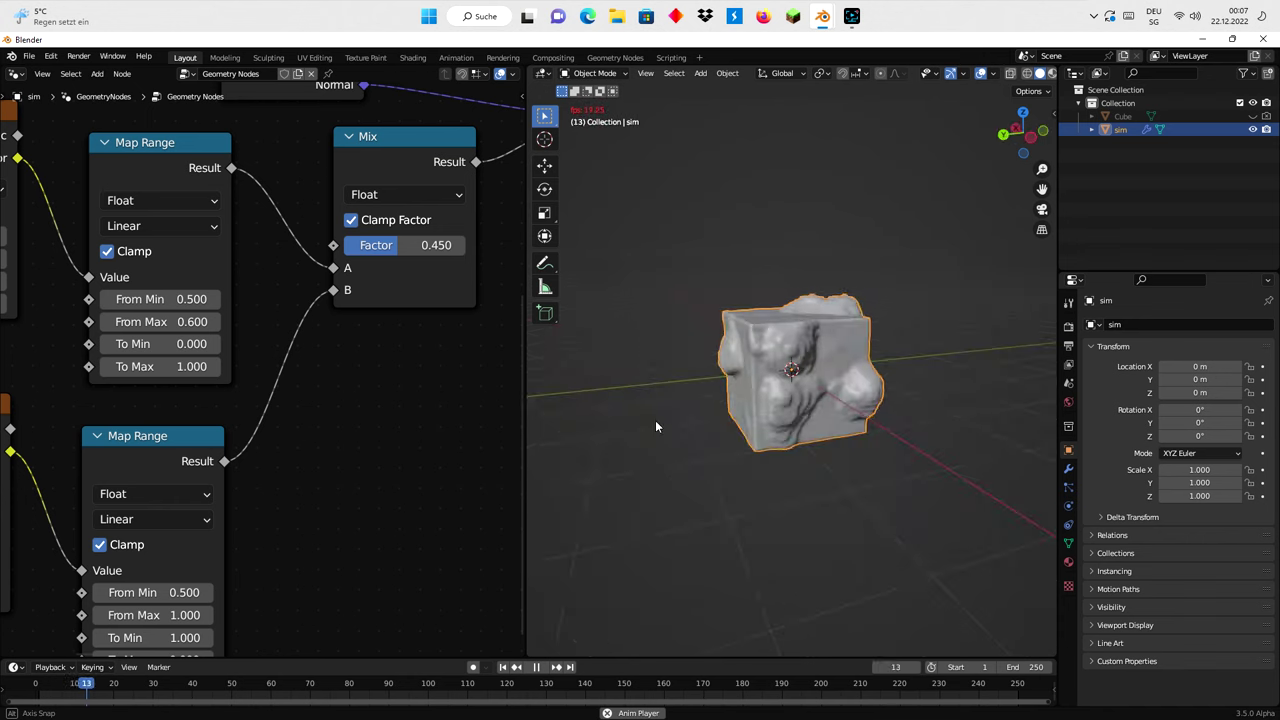
# Stop the simulation and pan the node tree past the noise texture nodes
pyautogui.click(536, 667)
pyautogui.scroll(-1, 296, 530)
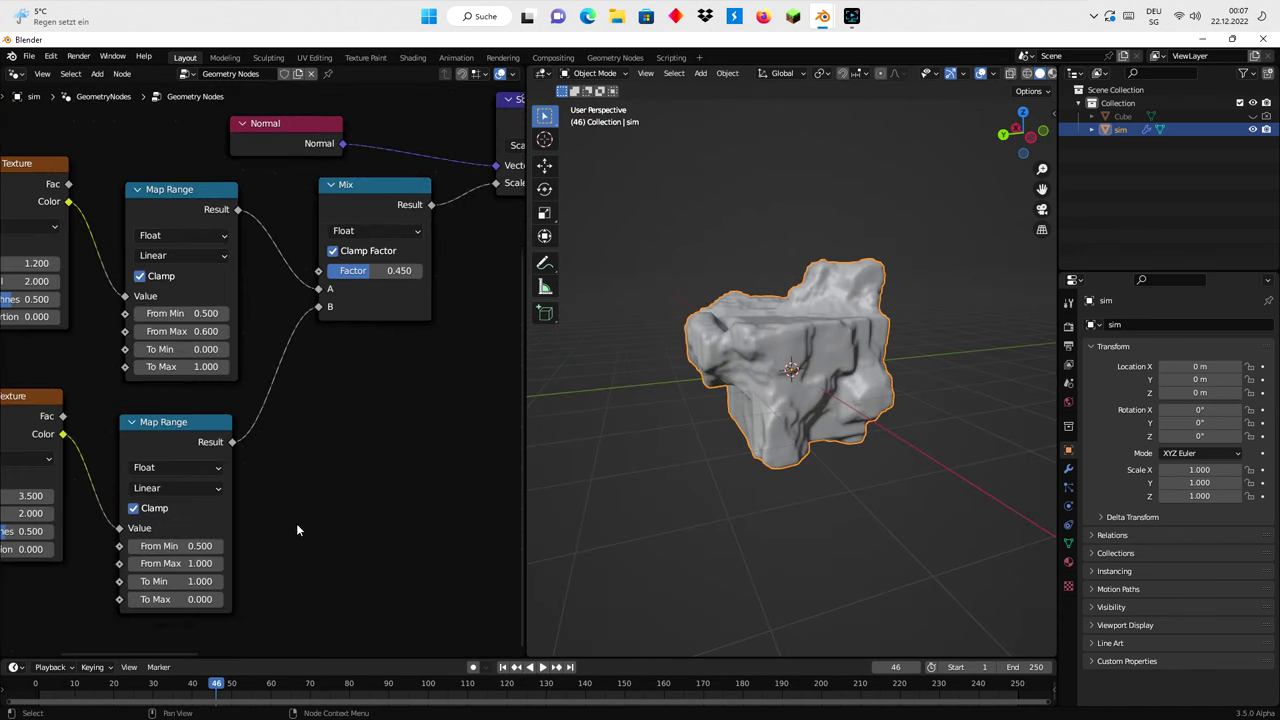
pyautogui.moveTo(61, 518); pyautogui.dragTo(307, 487, button='middle')
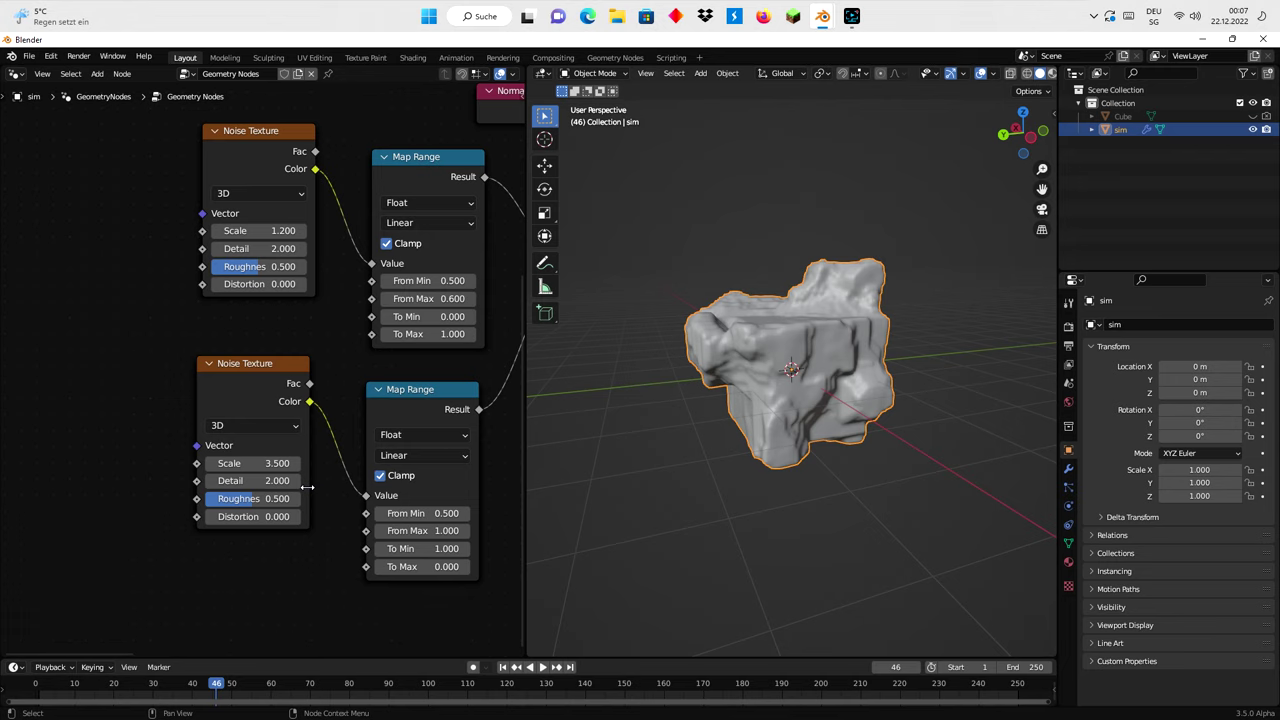
pyautogui.scroll(1, 307, 487)
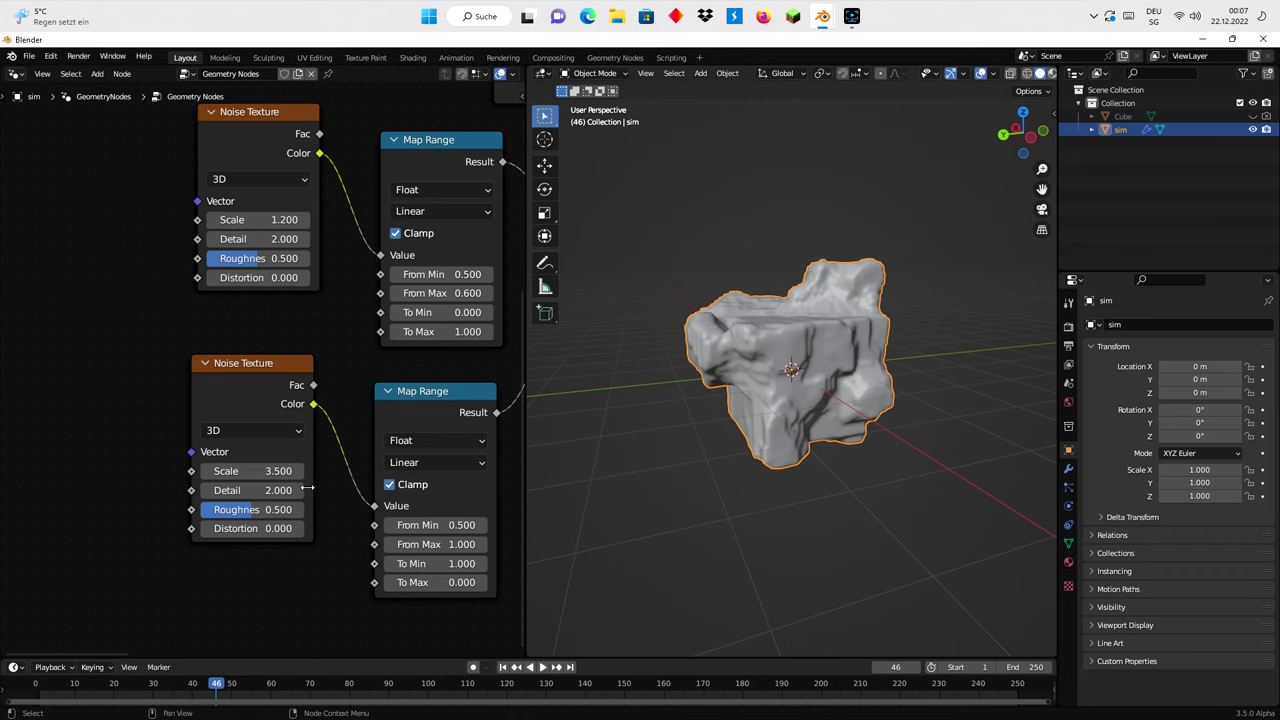
pyautogui.scroll(-1, 308, 488)
pyautogui.moveTo(480, 348); pyautogui.dragTo(150, 492, button='middle')
pyautogui.scroll(-2, 377, 392)
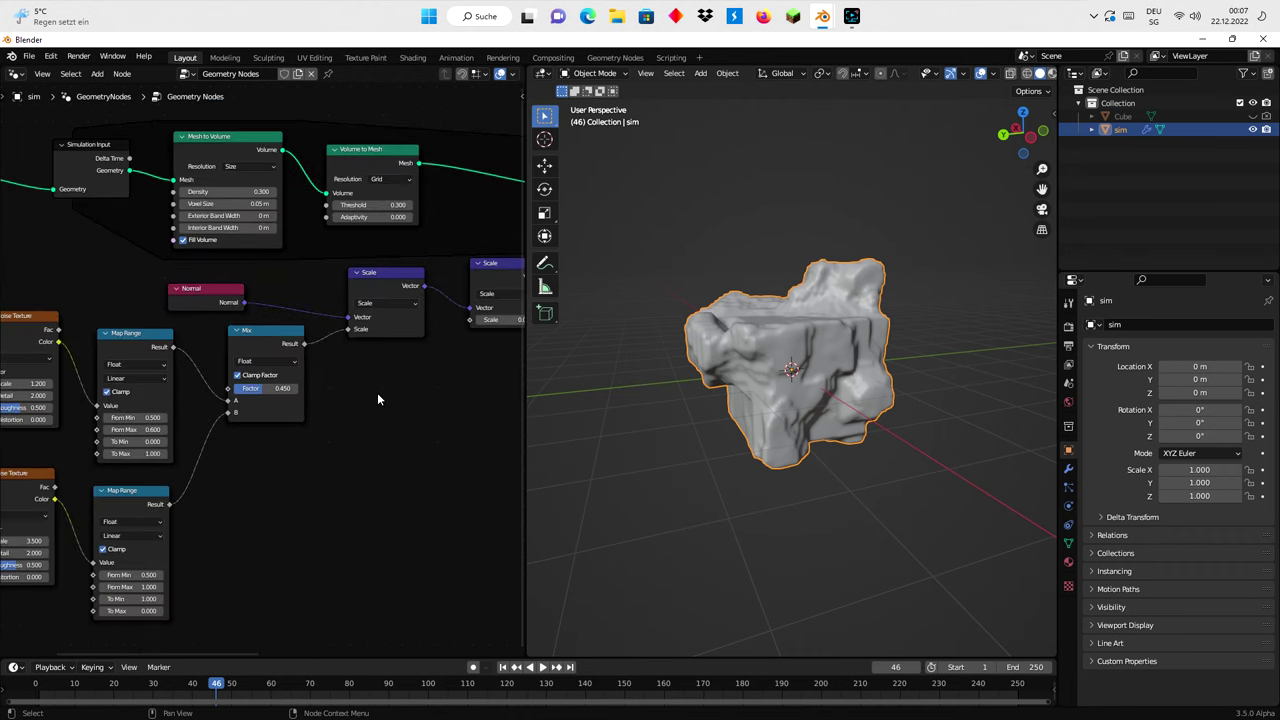
# Pan on to Group Output and switch the 3D view to Material Preview shading
pyautogui.moveTo(456, 381); pyautogui.dragTo(233, 424, button='middle')
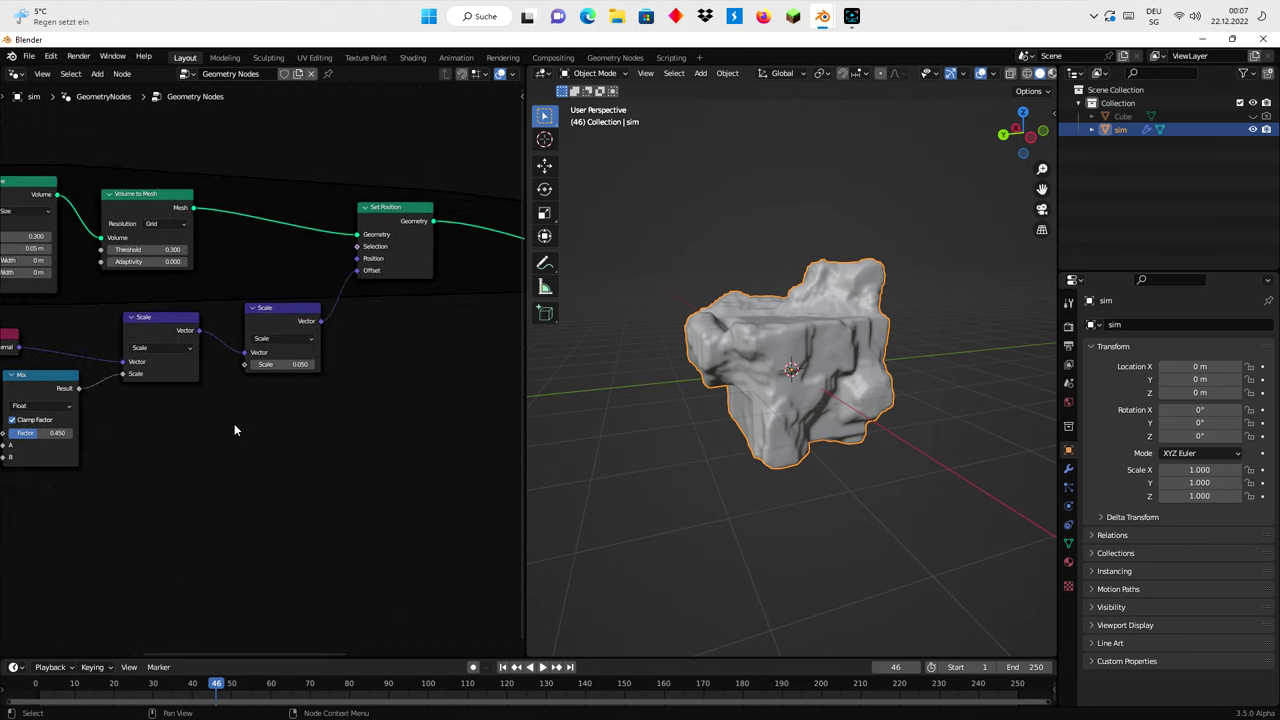
pyautogui.moveTo(472, 358); pyautogui.dragTo(185, 384, button='middle')
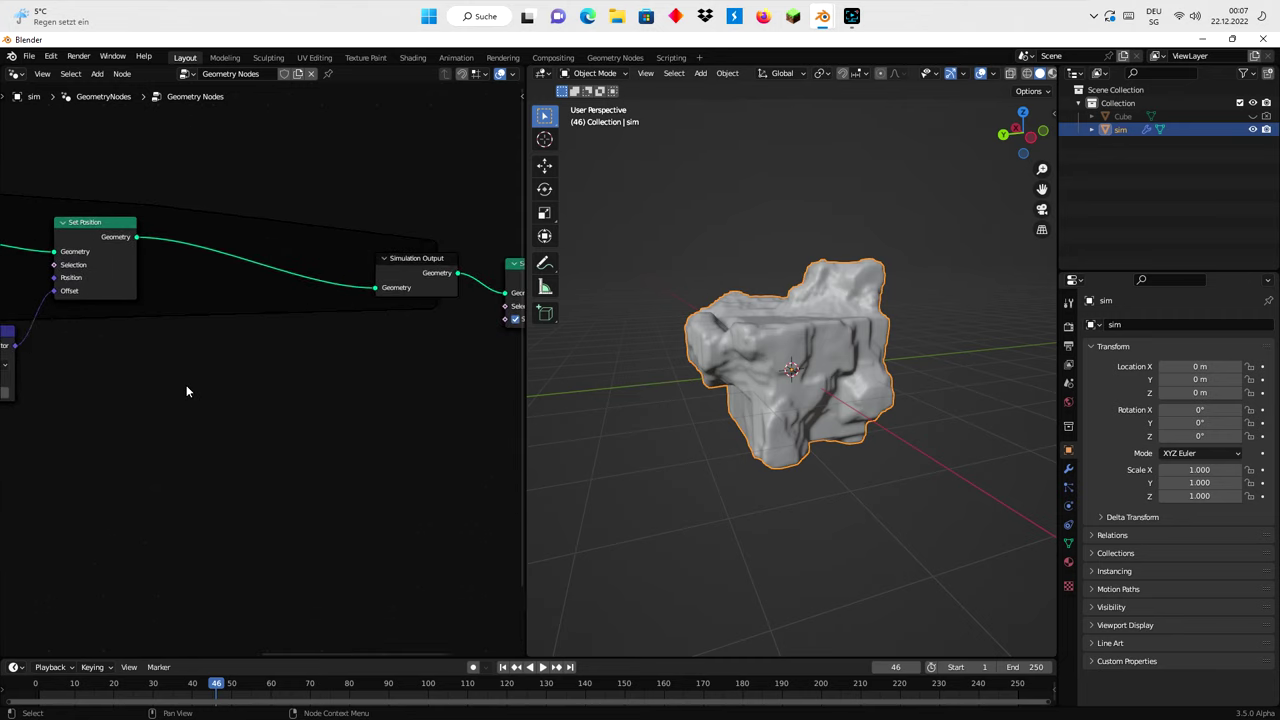
pyautogui.scroll(-1, 213, 378)
pyautogui.moveTo(291, 378)
pyautogui.mouseDown(button='middle')
pyautogui.moveTo(177, 397)
pyautogui.moveTo(253, 379)
pyautogui.mouseUp(button='middle')
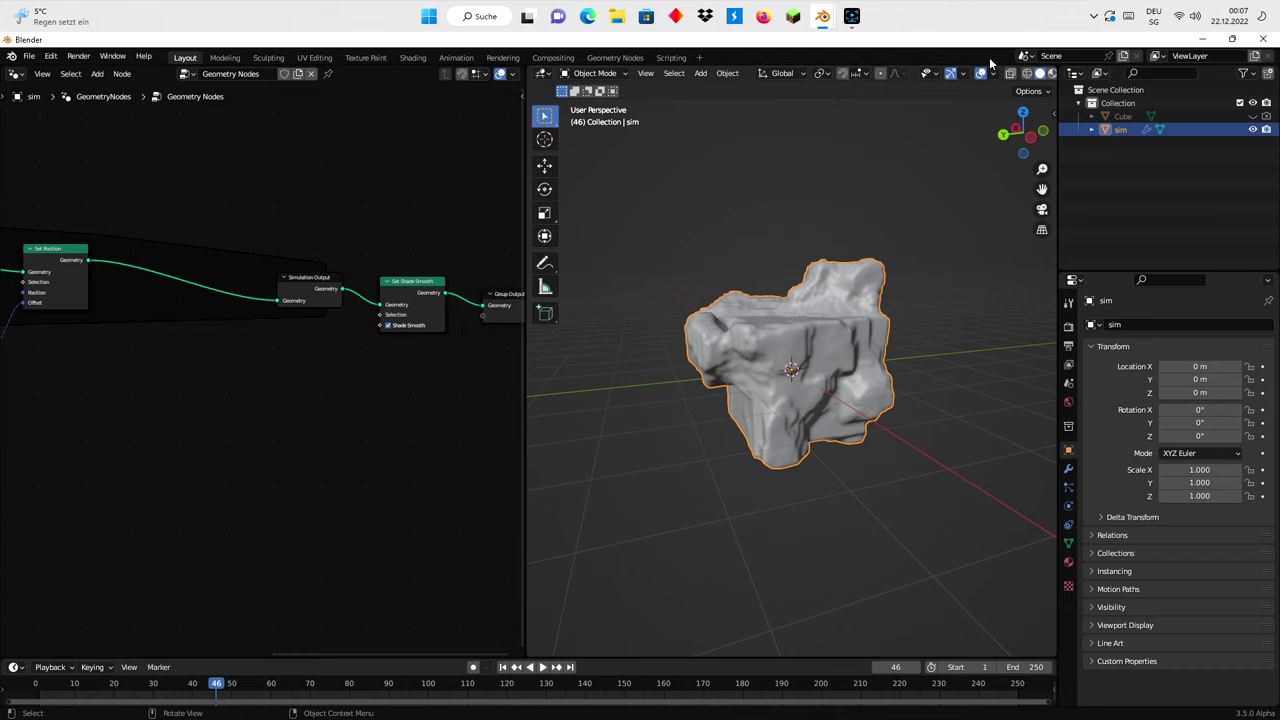
pyautogui.scroll(-2, 946, 73)
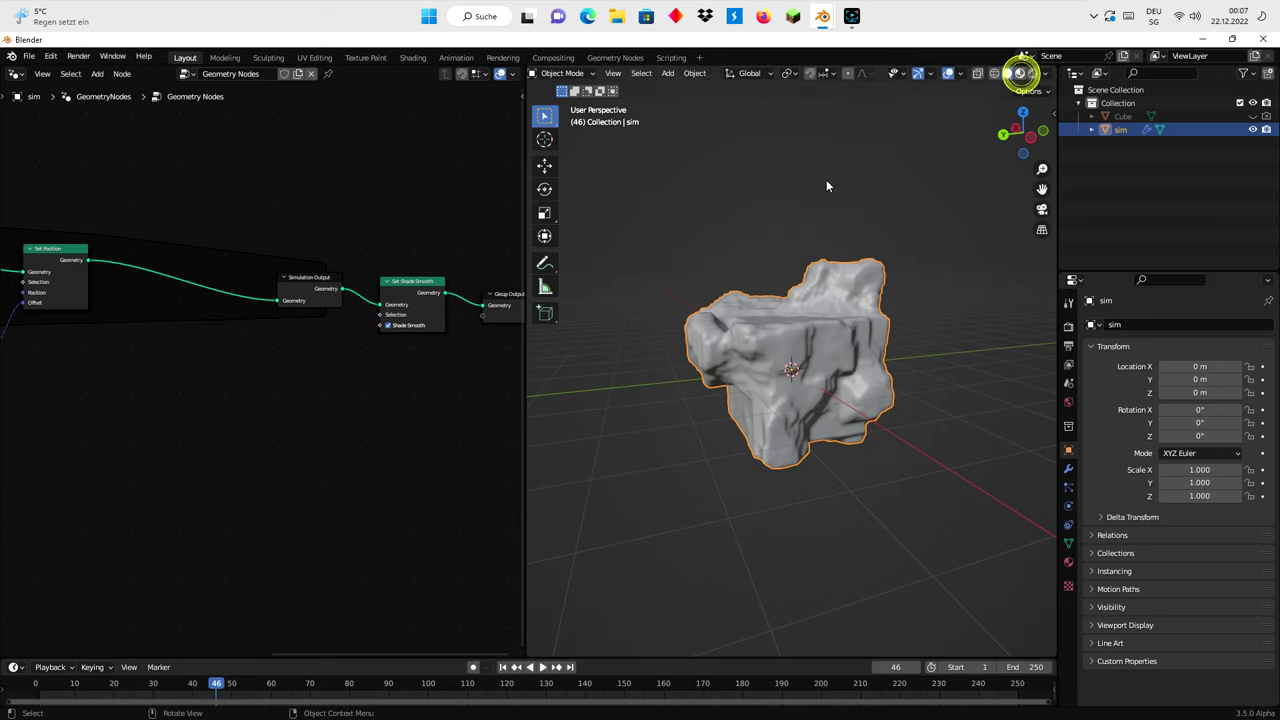
pyautogui.press('z')
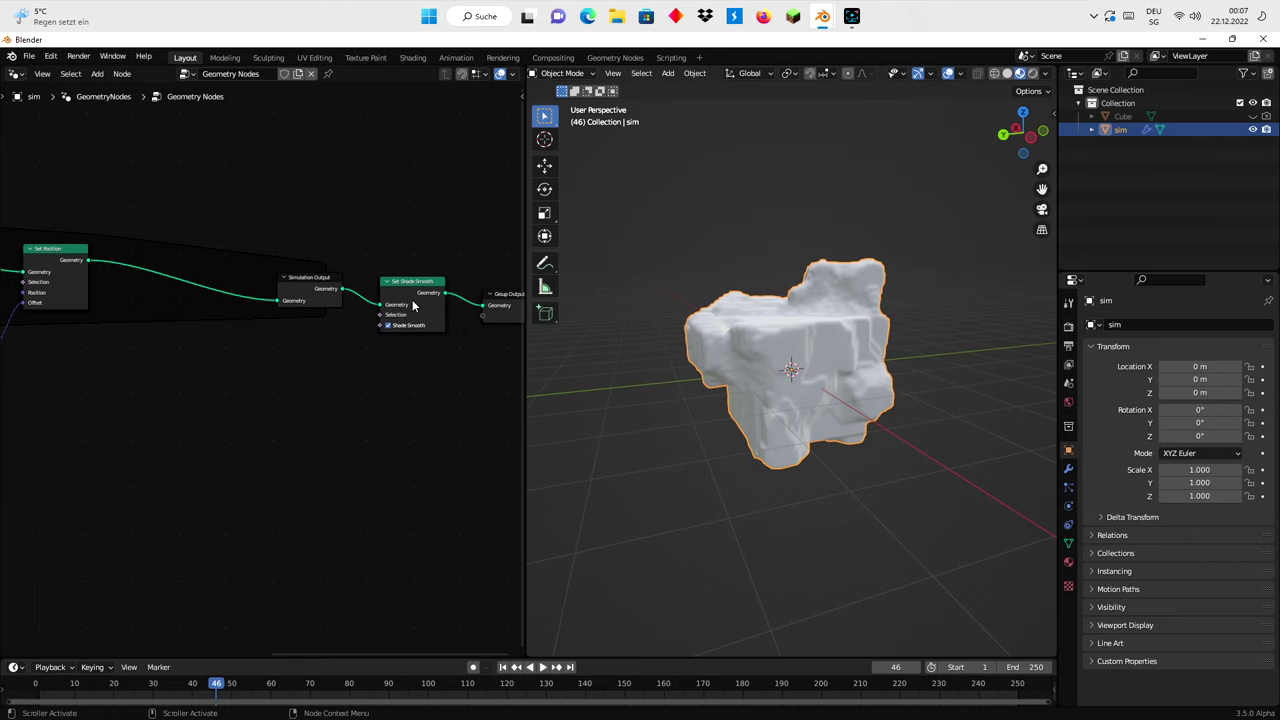
# Tidy Simulation Output and Set Shade Smooth, then connect the Scale node's Vector to Group Output
pyautogui.moveTo(415, 305); pyautogui.dragTo(394, 238)
pyautogui.moveTo(313, 290); pyautogui.dragTo(211, 233)
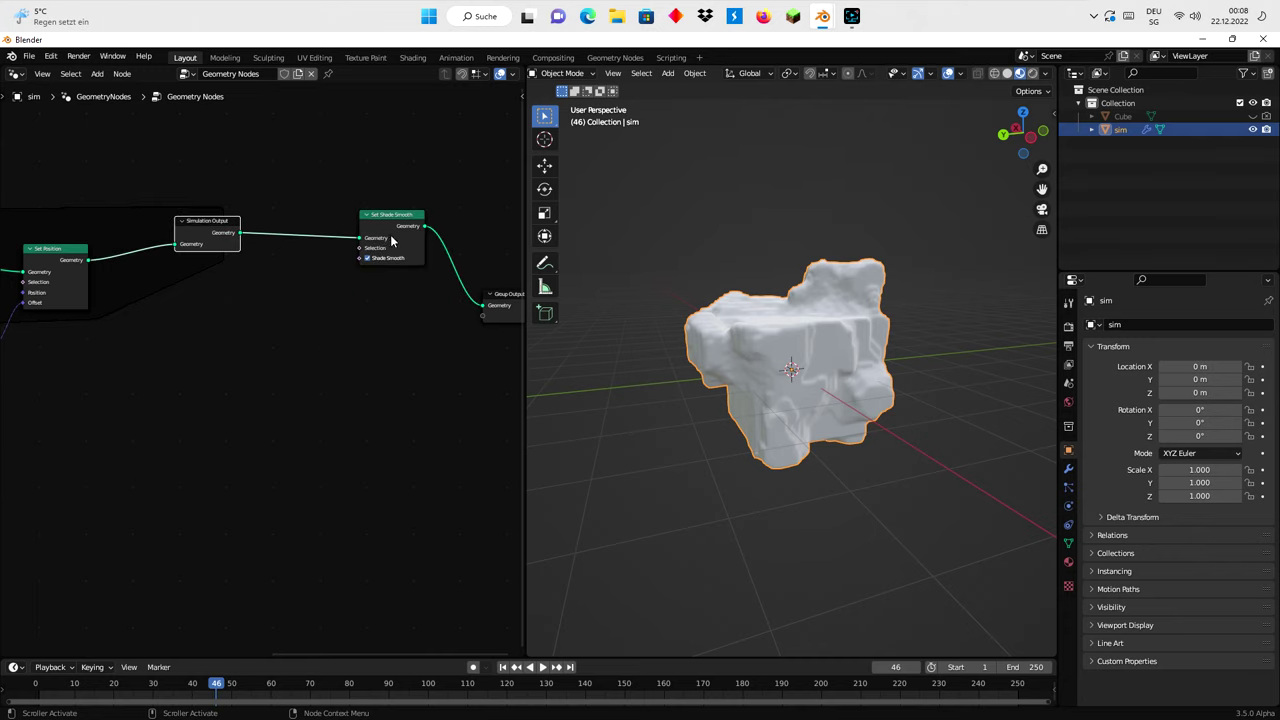
pyautogui.moveTo(391, 234); pyautogui.dragTo(309, 224)
pyautogui.moveTo(325, 307)
pyautogui.mouseDown(button='middle')
pyautogui.moveTo(371, 234)
pyautogui.moveTo(329, 246)
pyautogui.moveTo(474, 264)
pyautogui.moveTo(286, 251)
pyautogui.moveTo(282, 240)
pyautogui.mouseUp(button='middle')
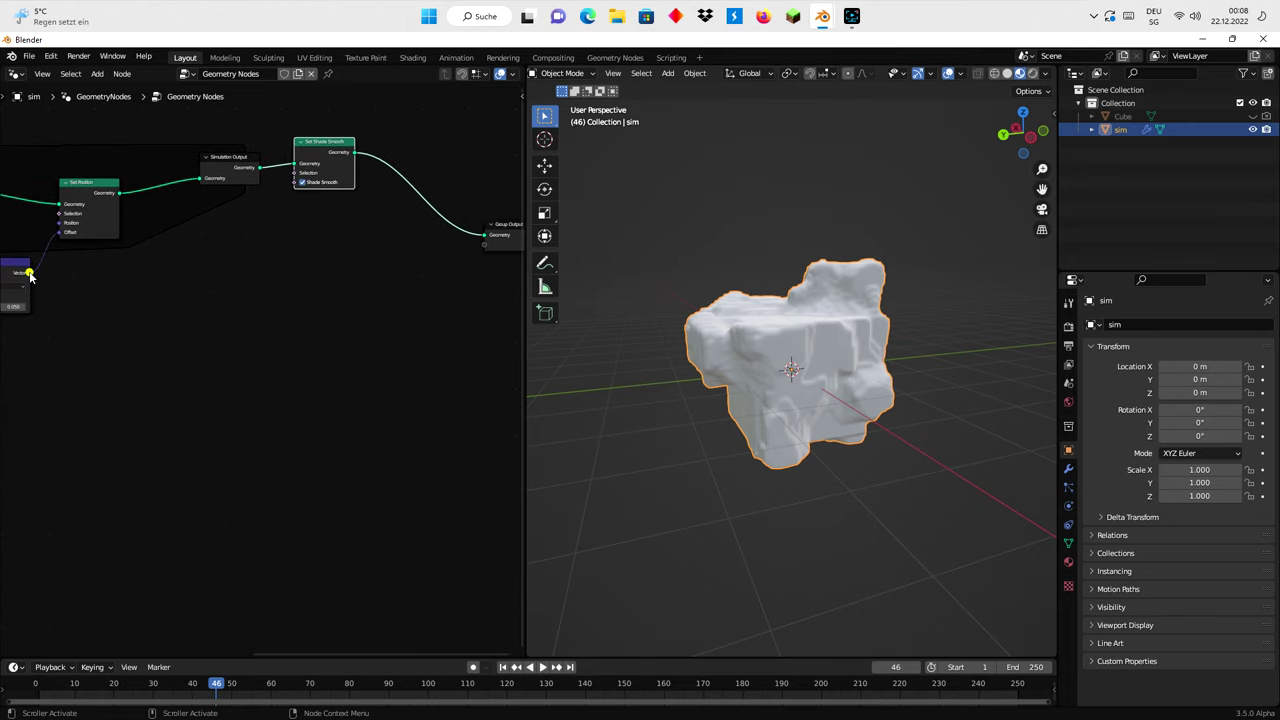
pyautogui.moveTo(30, 274); pyautogui.dragTo(484, 250)
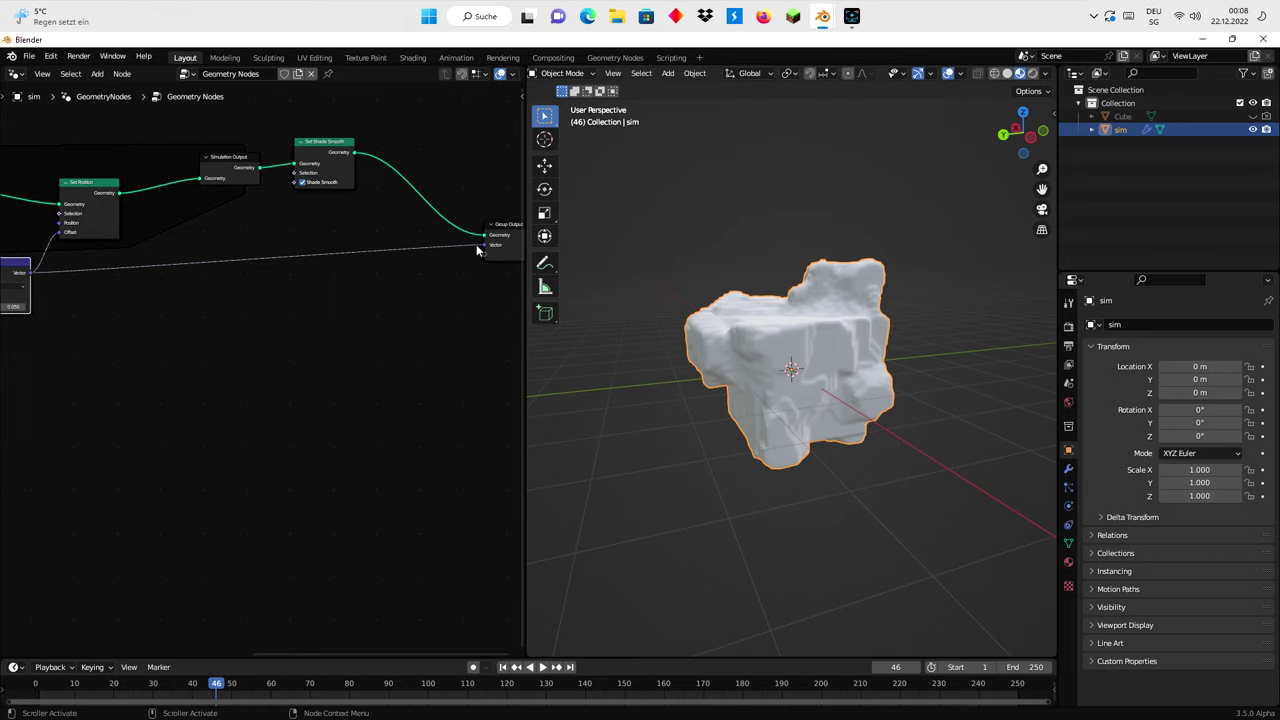
# In the modifier's Output Attributes, store the Vector output in a new attribute 'col'
pyautogui.scroll(3, 418, 279)
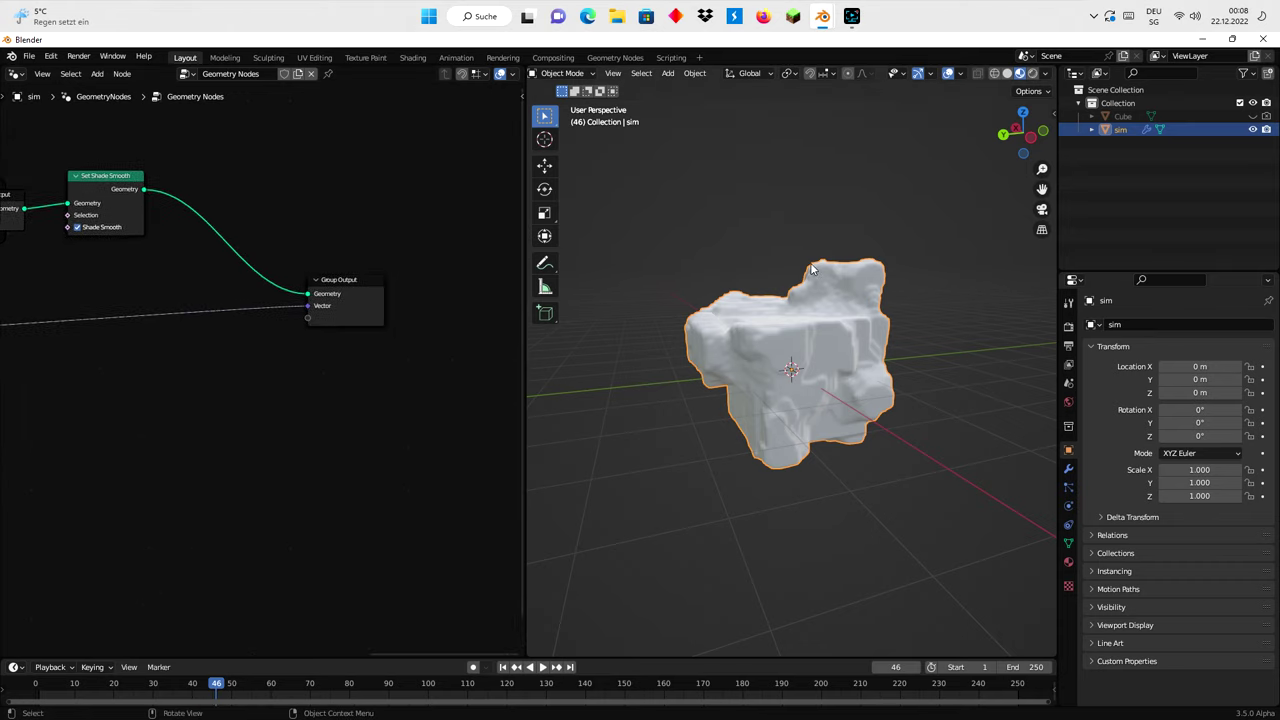
pyautogui.click(1068, 467)
pyautogui.click(1120, 388)
pyautogui.click(1178, 407)
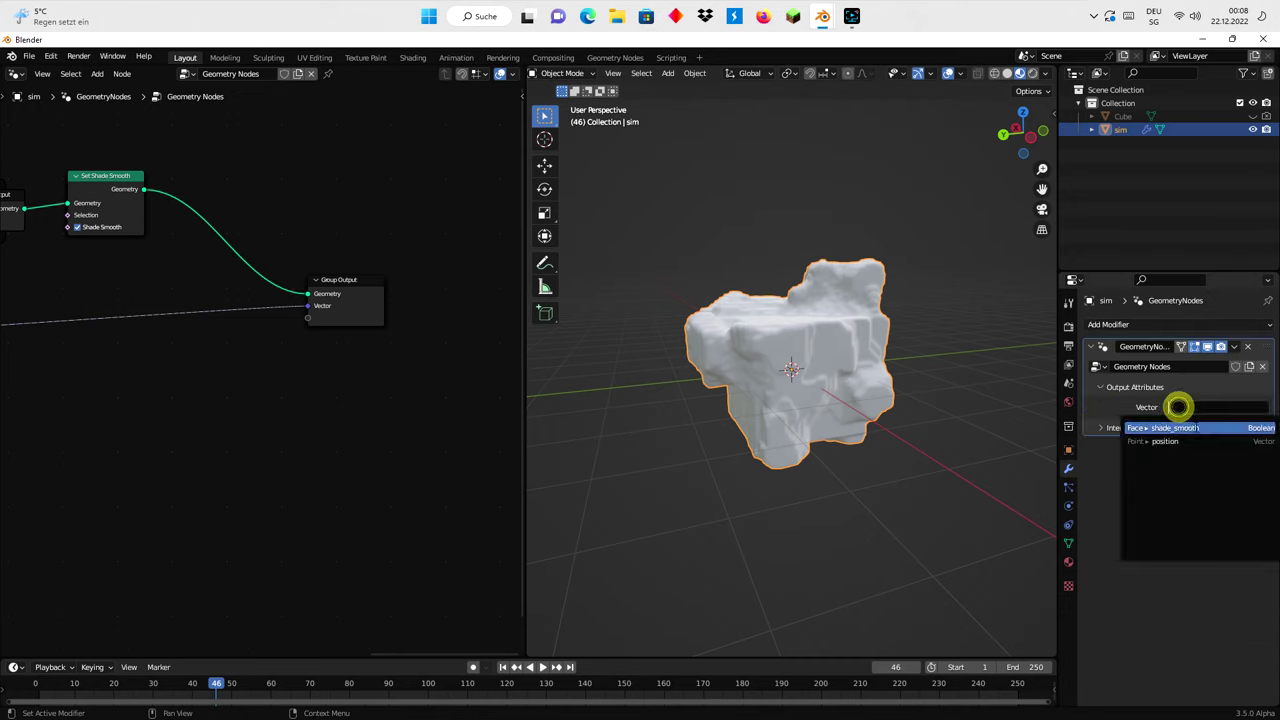
pyautogui.write('col')
pyautogui.click(1195, 428)
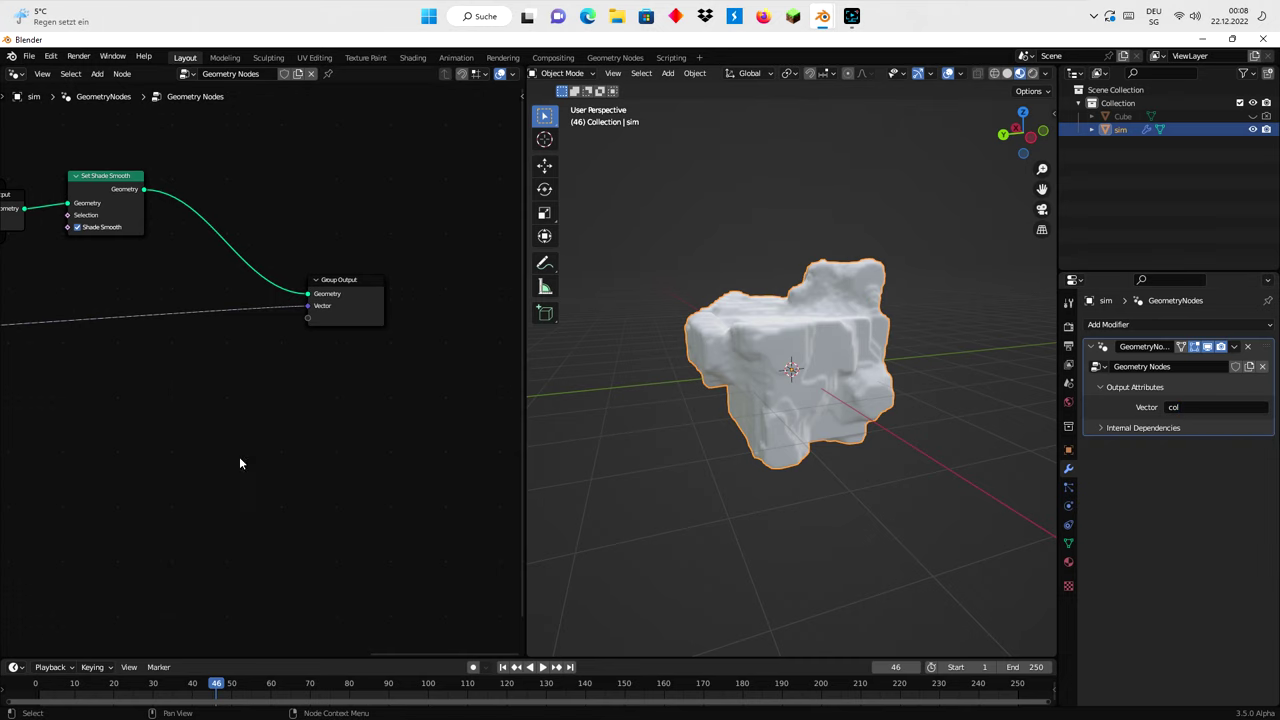
# Pan back to Group Output and split the node editor into two areas
pyautogui.moveTo(239, 463); pyautogui.dragTo(391, 414, button='middle')
pyautogui.scroll(1, 391, 414)
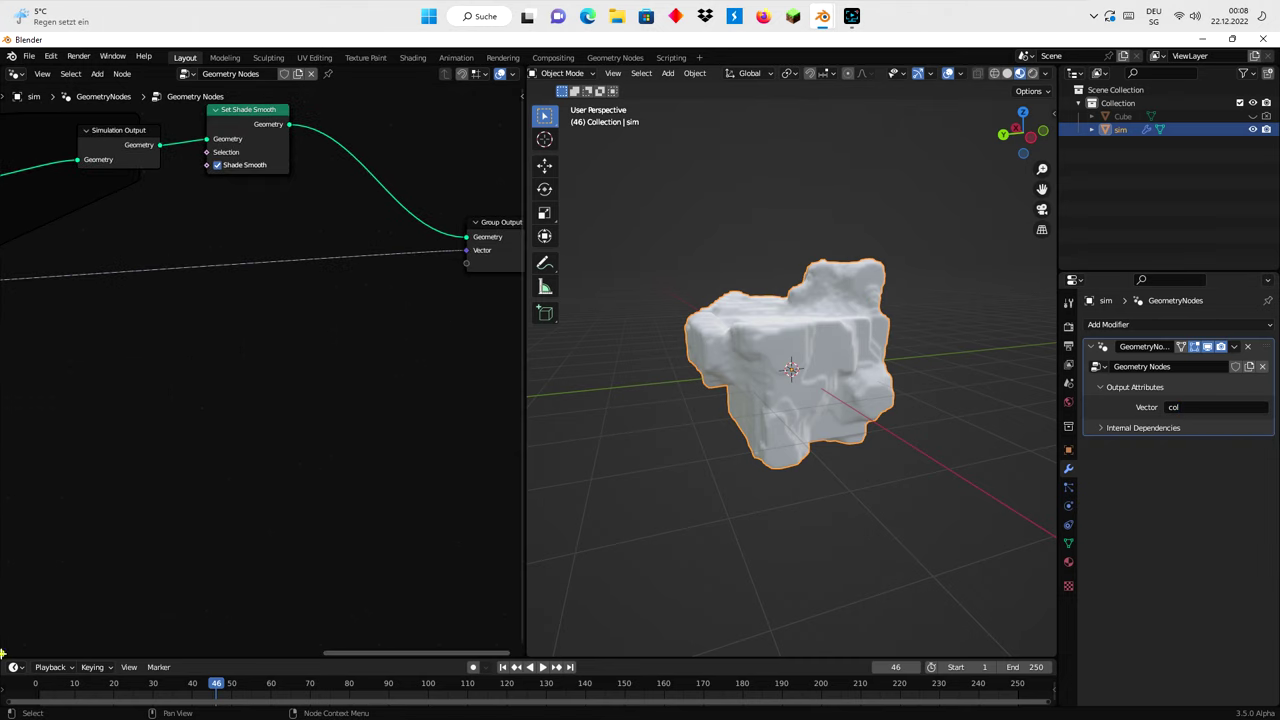
pyautogui.moveTo(3, 655); pyautogui.dragTo(10, 337)
# Make the new area a Shader Editor and give the geometry node area more height
pyautogui.click(16, 335)
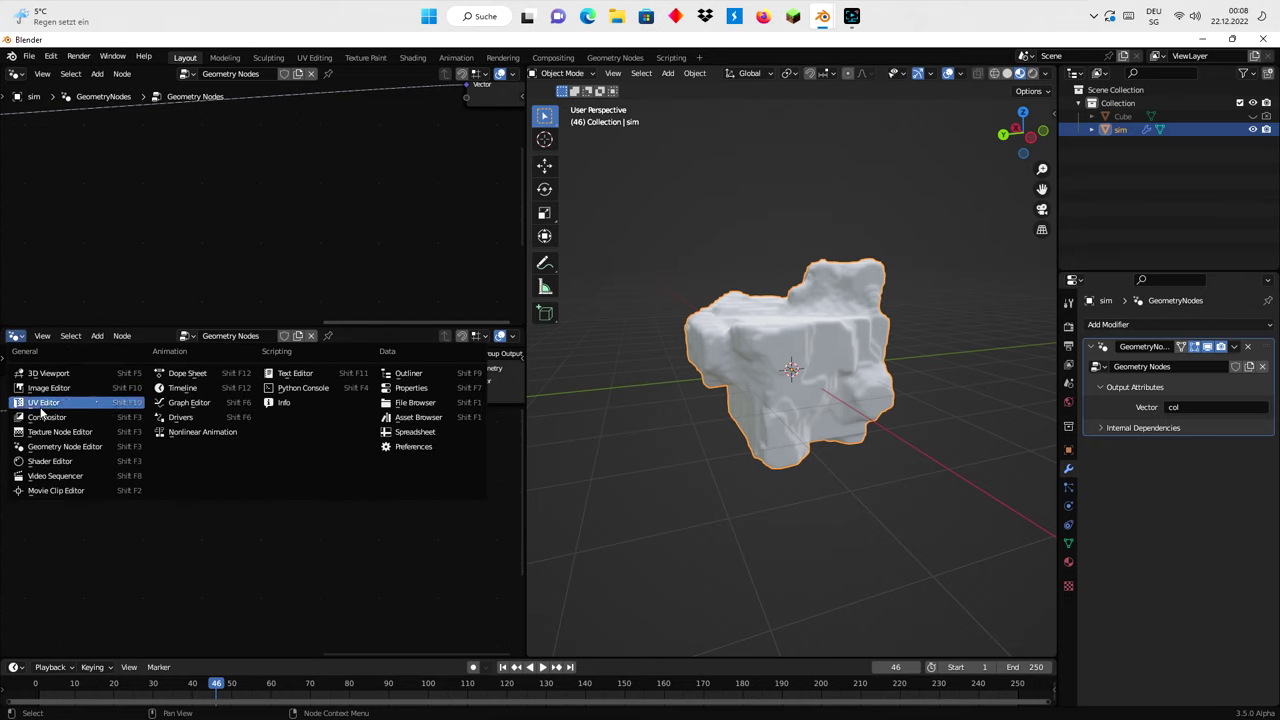
pyautogui.click(46, 450)
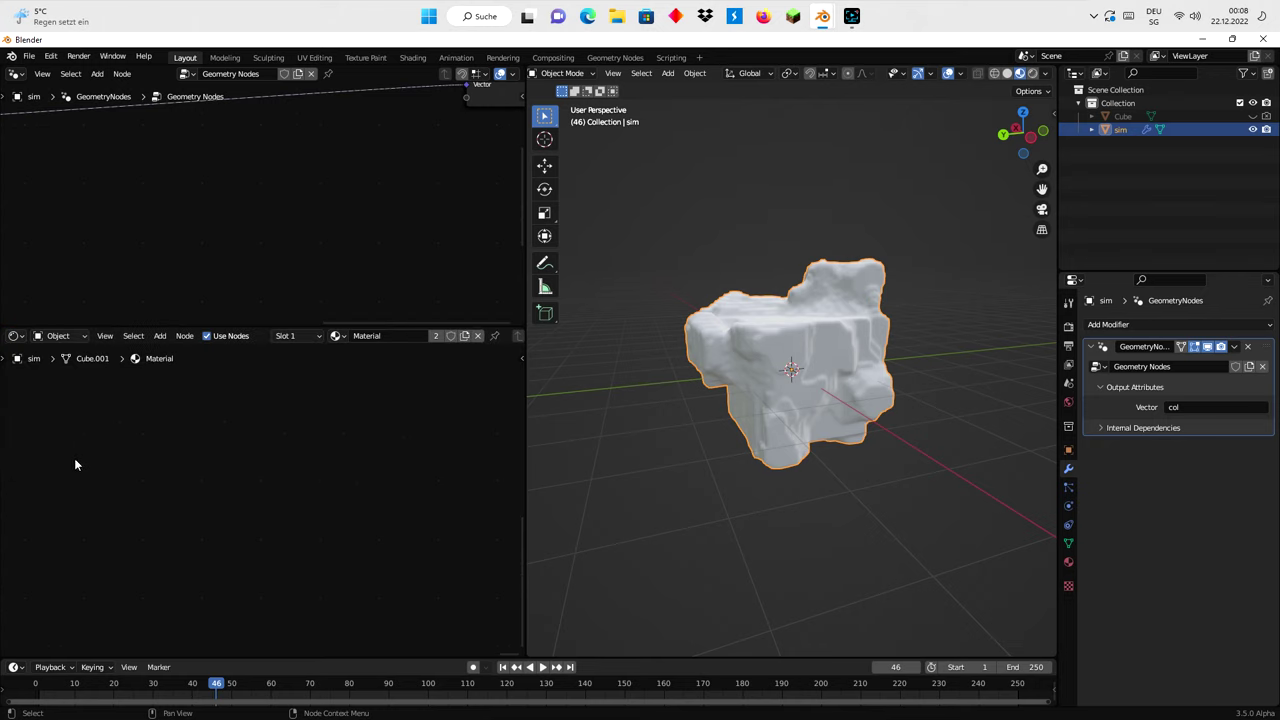
pyautogui.click(248, 336)
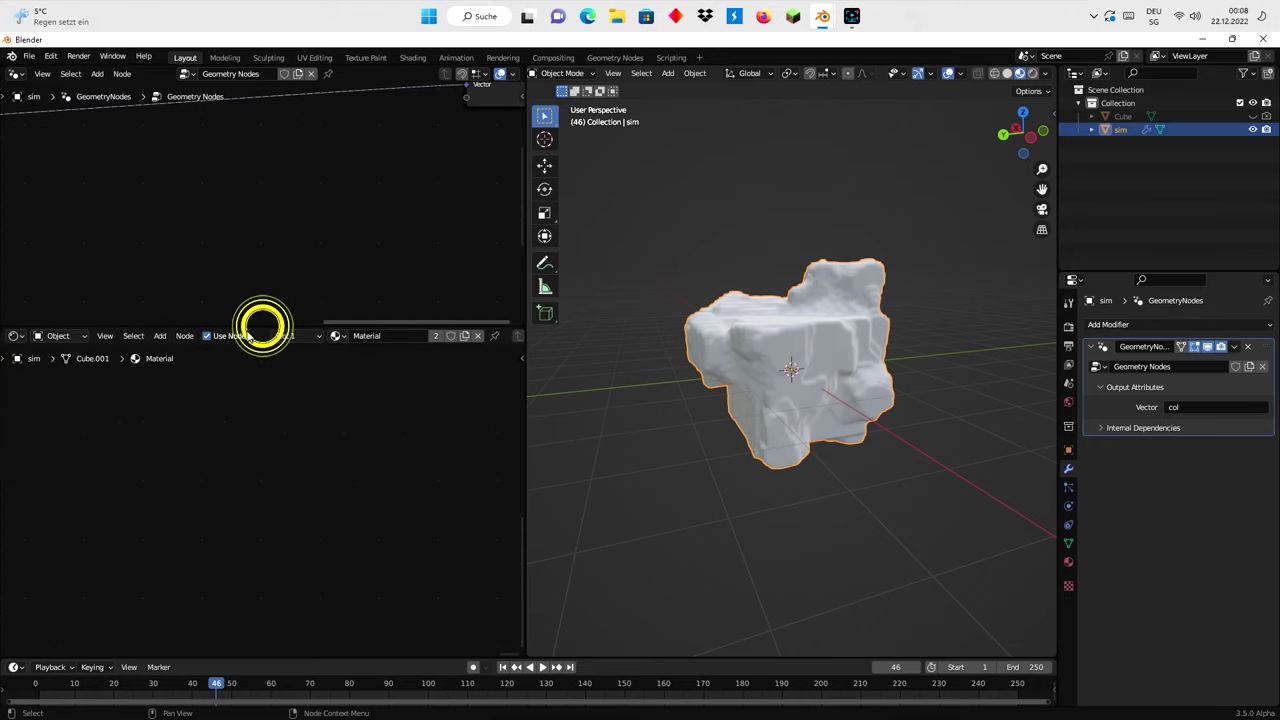
pyautogui.moveTo(248, 330); pyautogui.dragTo(248, 440)
pyautogui.scroll(3, 300, 330)
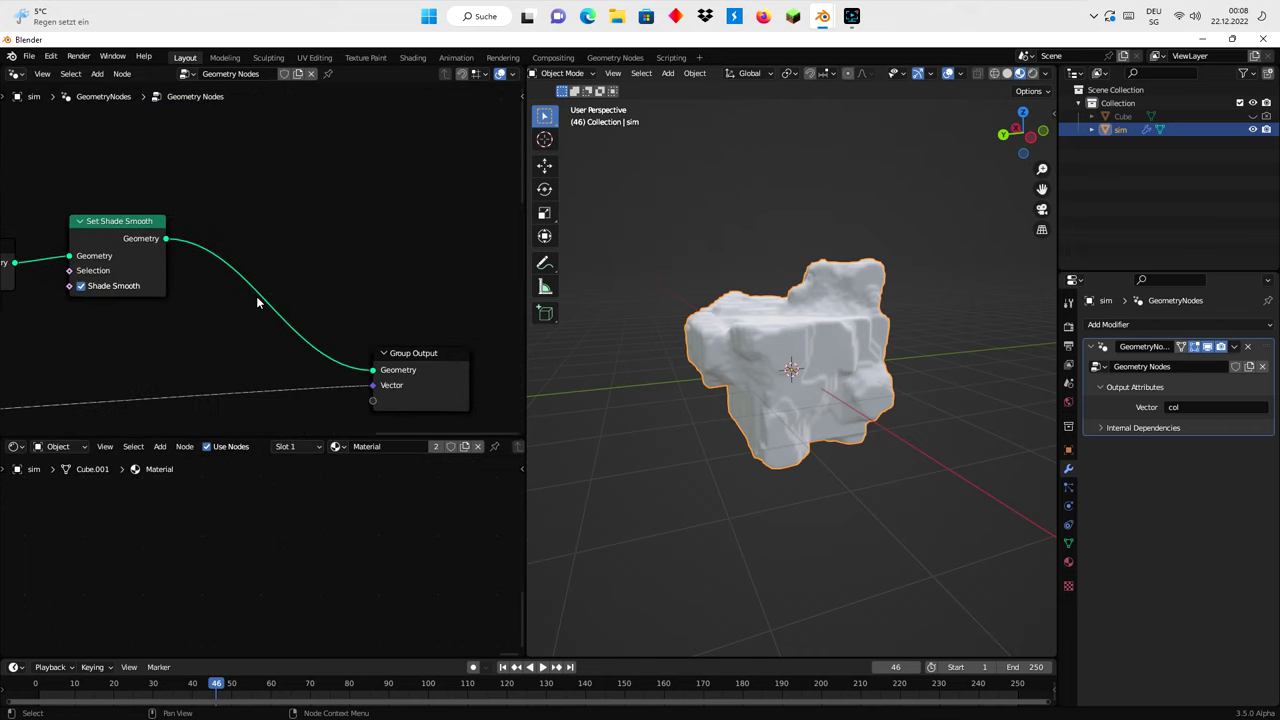
pyautogui.scroll(2, 257, 300)
# Drop a Set Material node onto the link before Group Output, assigning 'Material'
pyautogui.hotkey('shift', 'a')
pyautogui.click(258, 294)
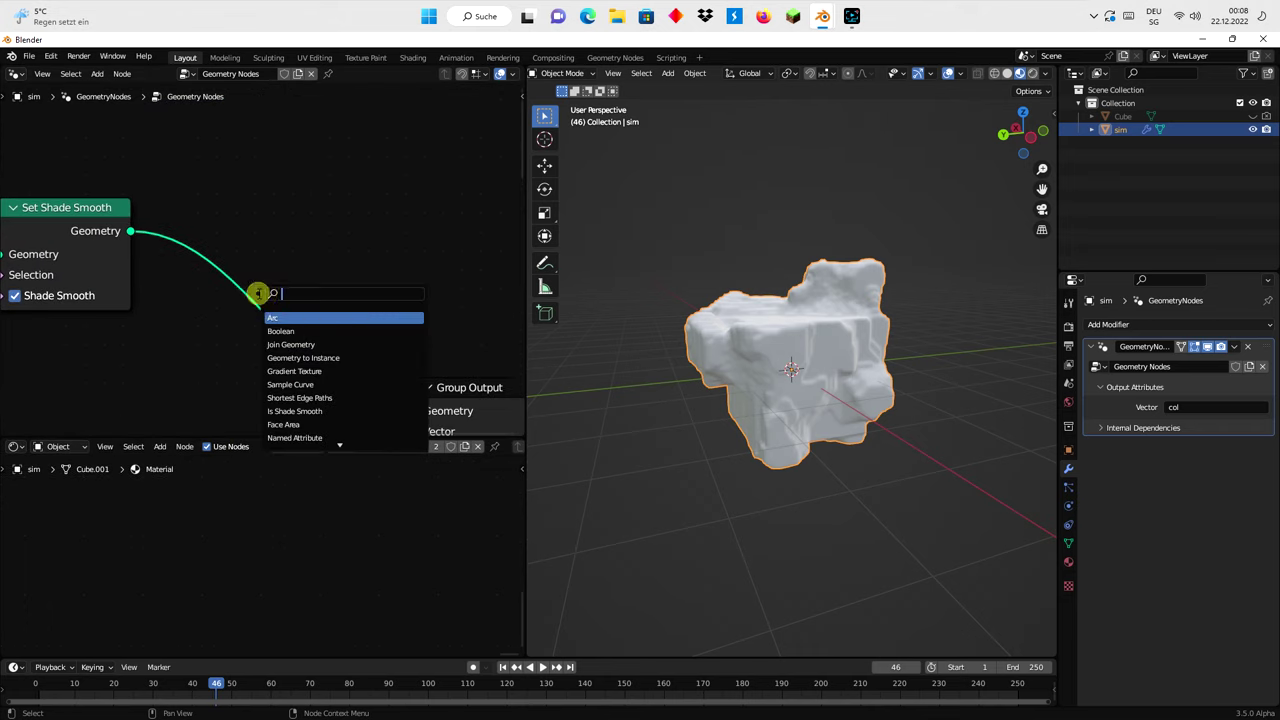
pyautogui.write('set m')
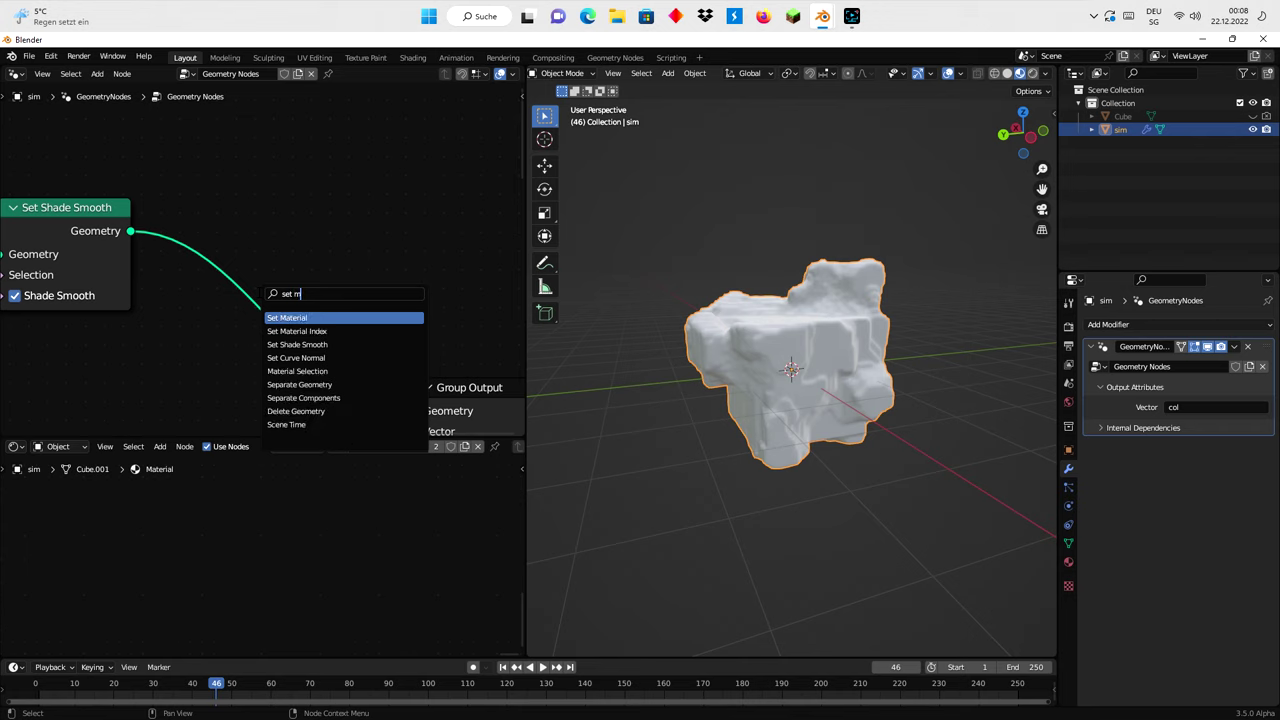
pyautogui.press('Return')
pyautogui.click(243, 271)
pyautogui.click(280, 338)
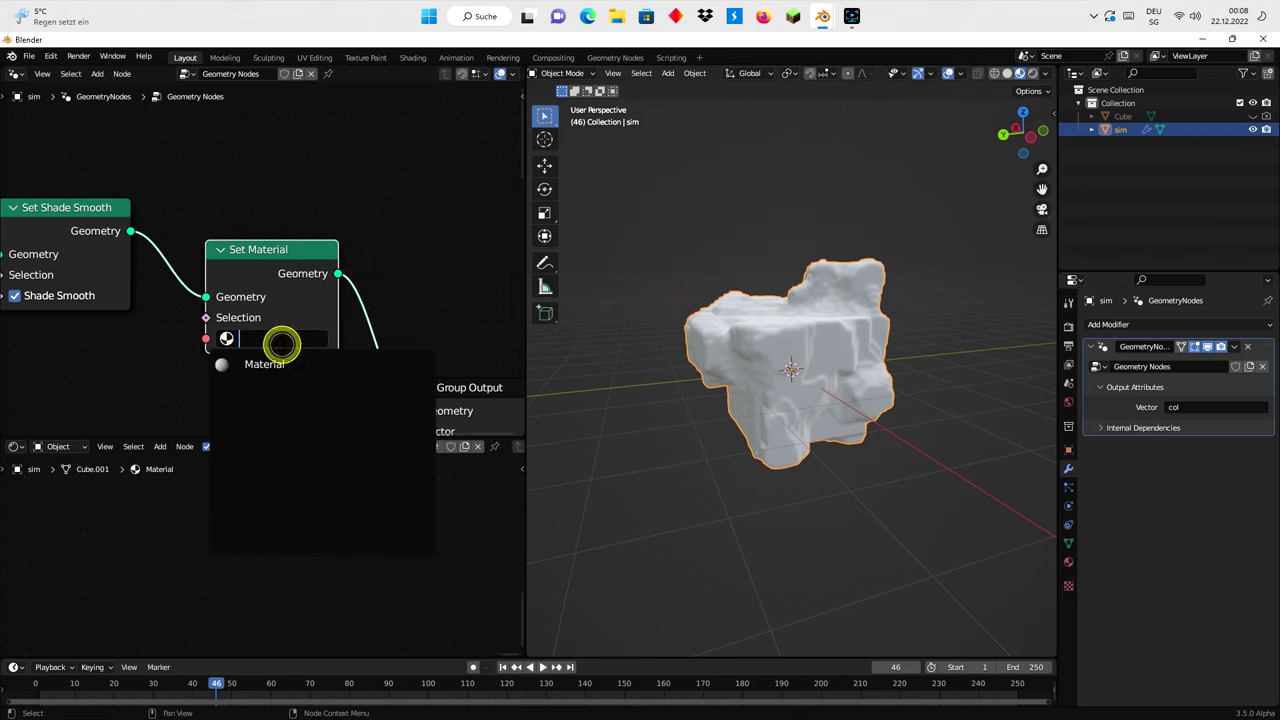
pyautogui.click(277, 365)
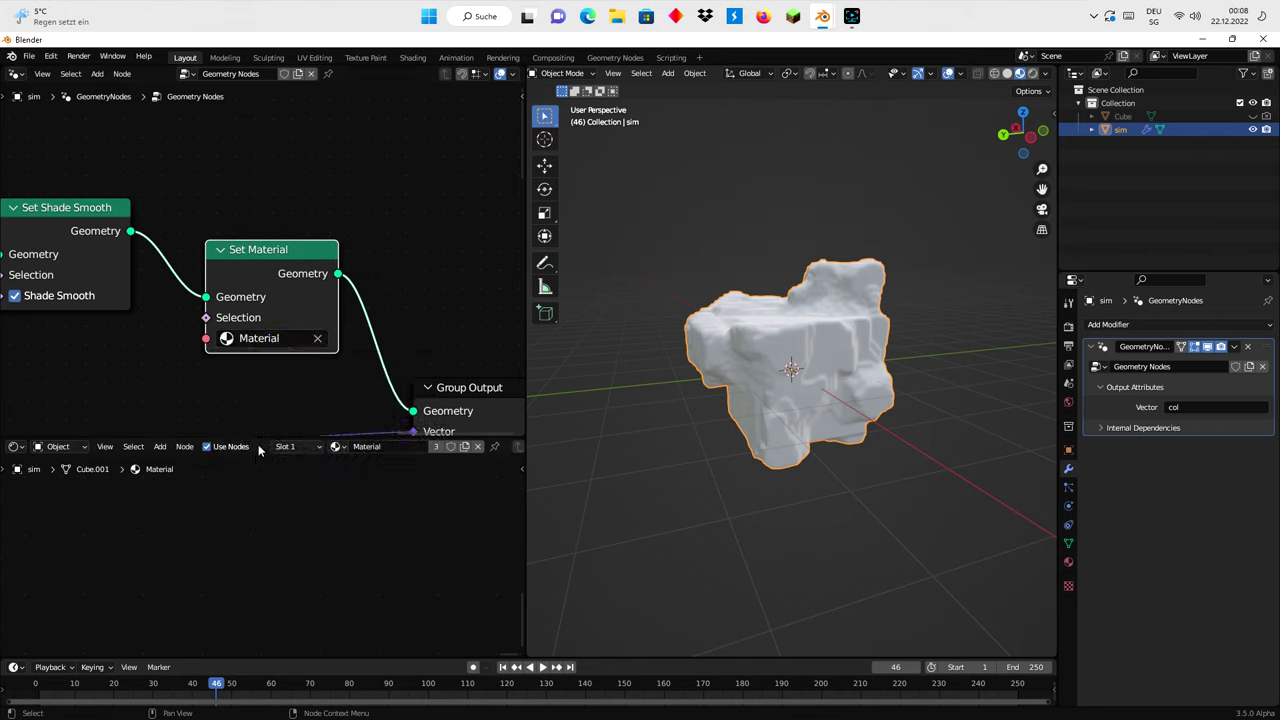
# Enlarge the shader editor and add a ColorRamp feeding the material's Base Color
pyautogui.moveTo(259, 435); pyautogui.dragTo(270, 290)
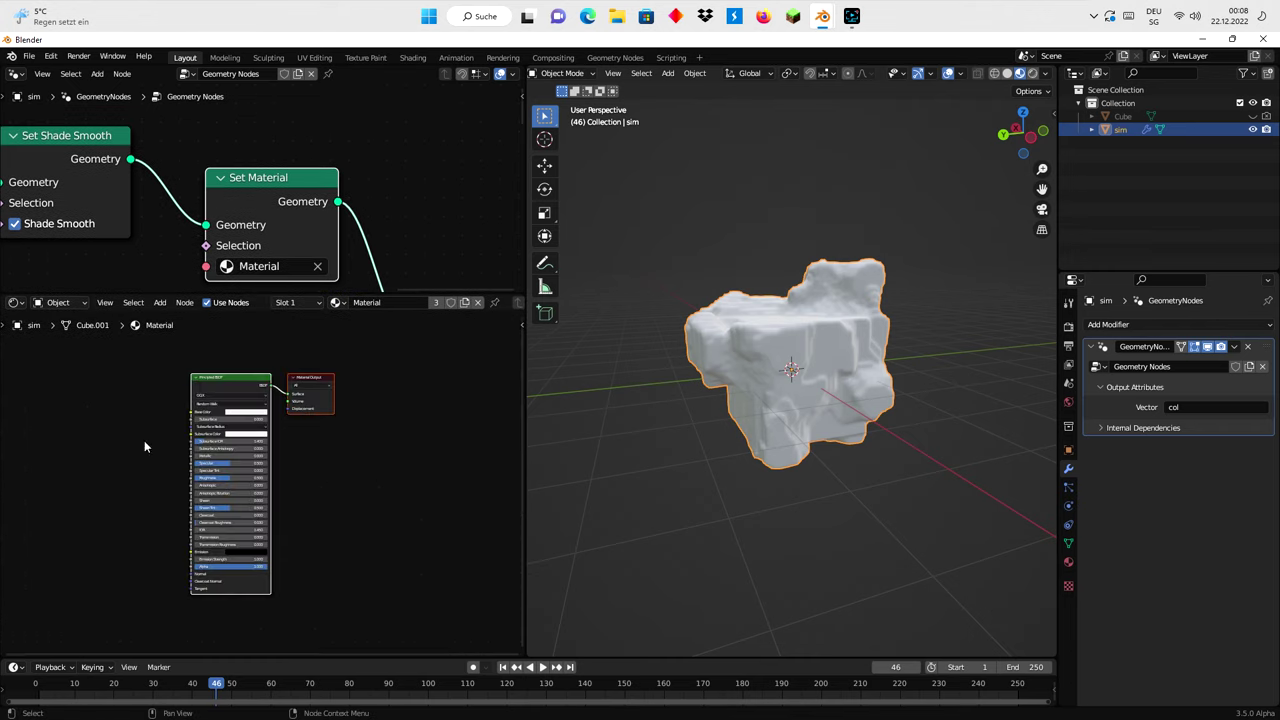
pyautogui.scroll(2, 88, 416)
pyautogui.moveTo(88, 416); pyautogui.dragTo(234, 463, button='middle')
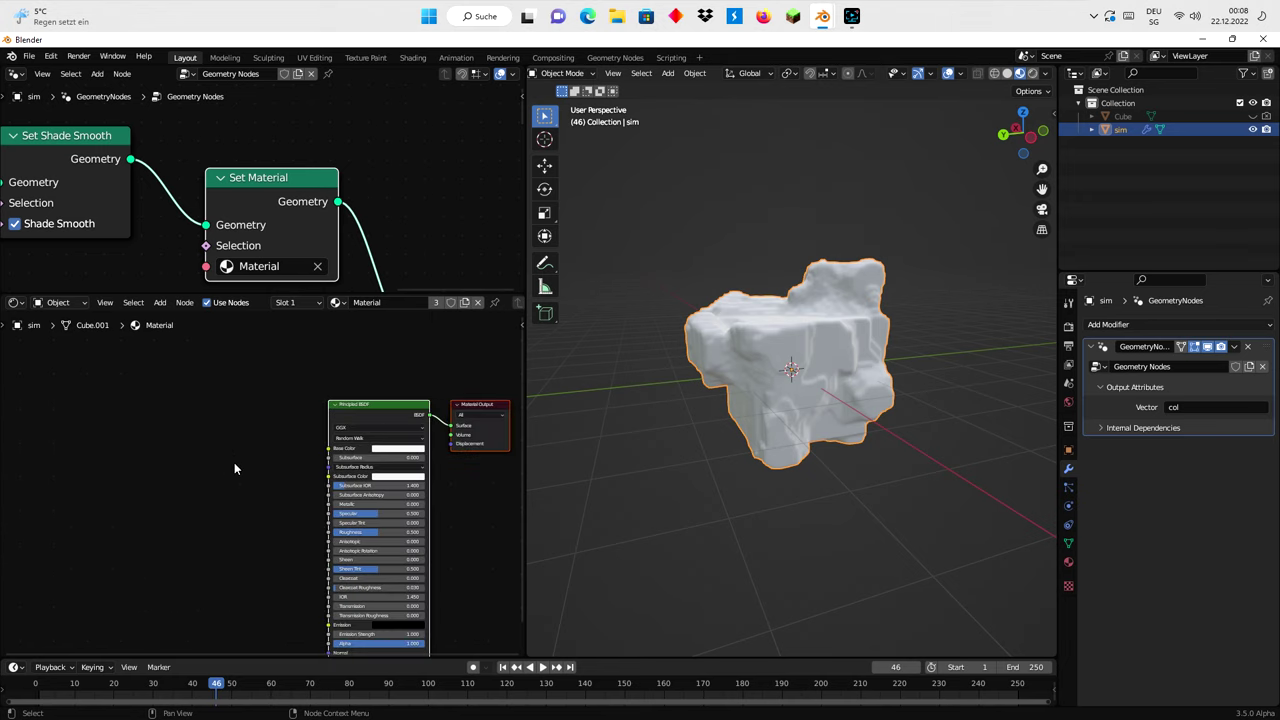
pyautogui.scroll(3, 234, 462)
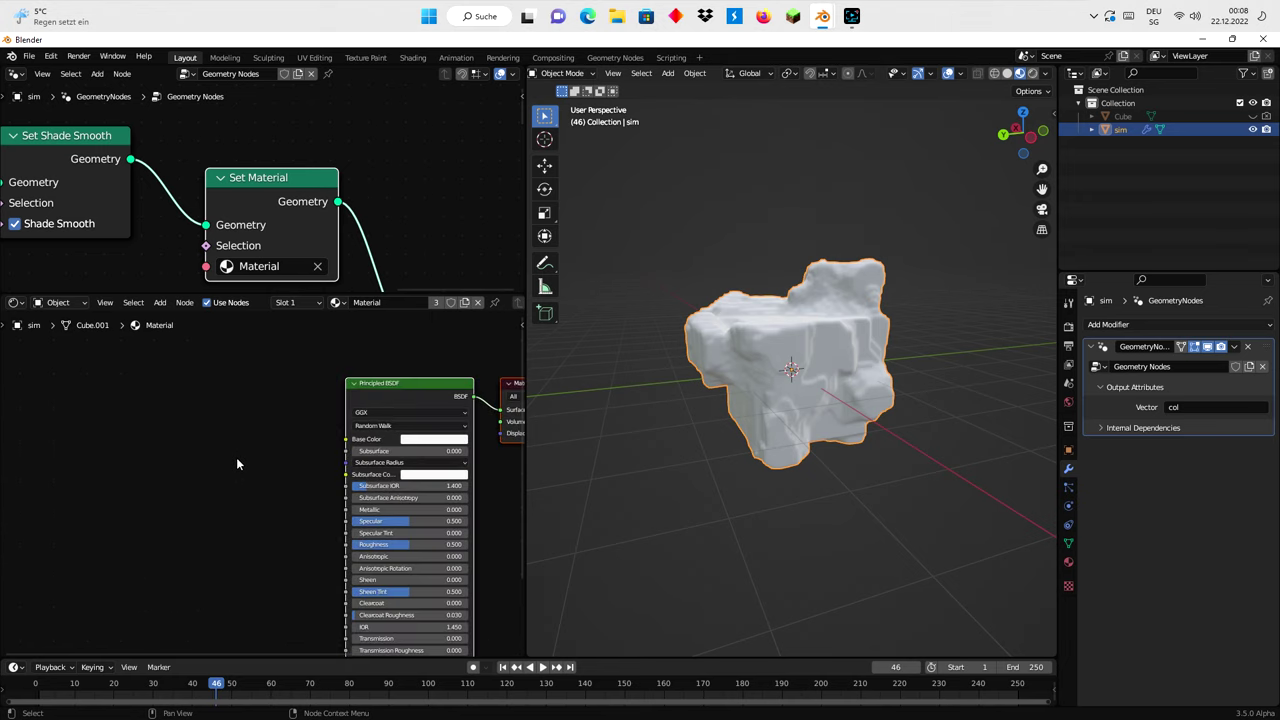
pyautogui.moveTo(368, 428); pyautogui.dragTo(148, 410)
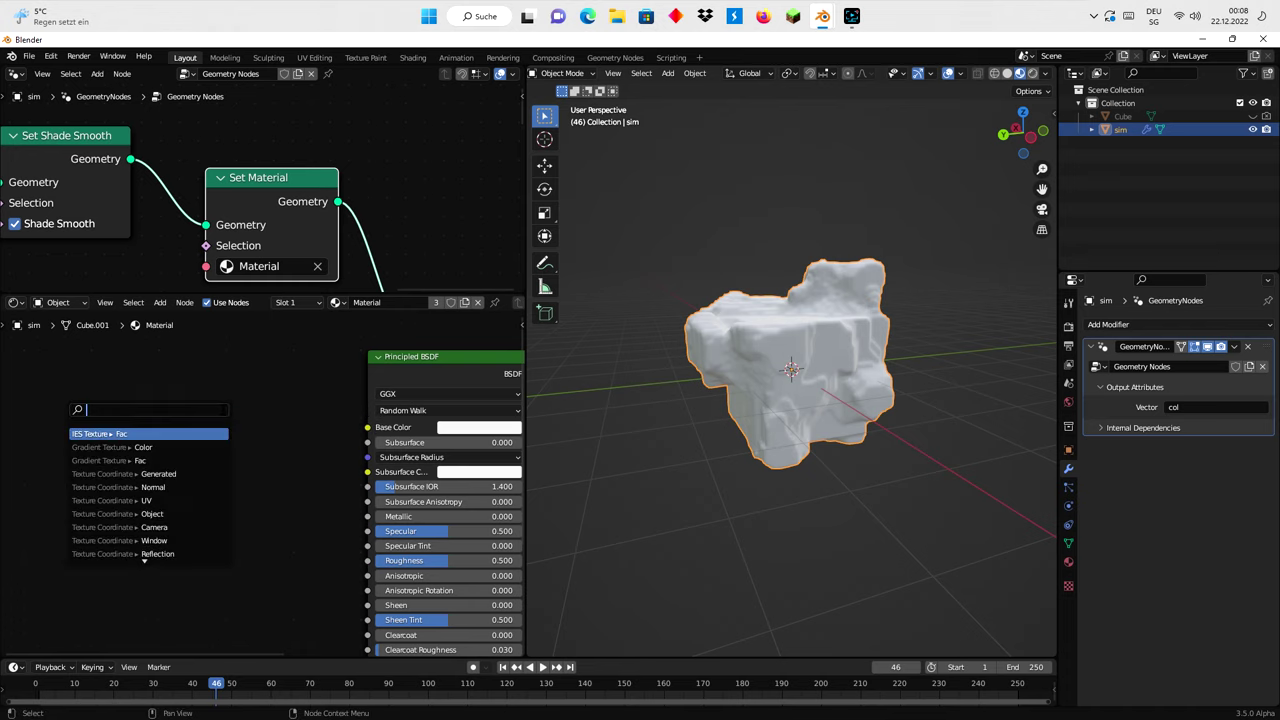
pyautogui.write('colo')
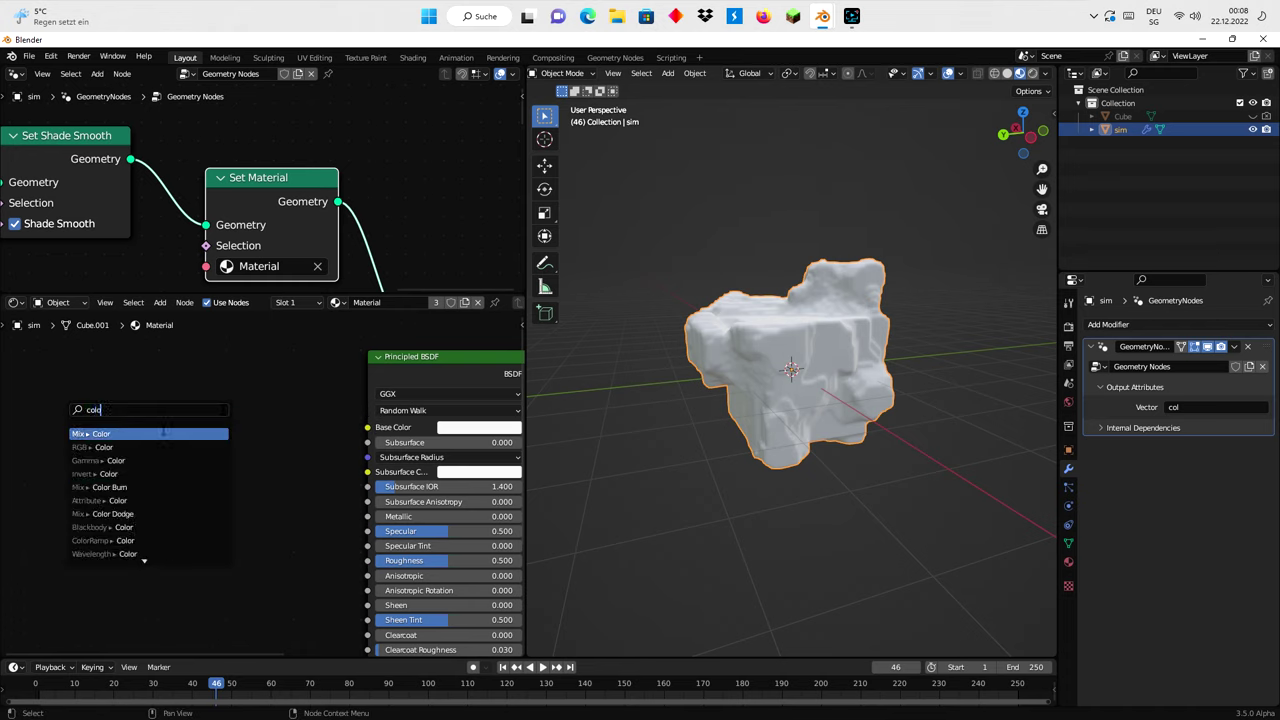
pyautogui.write('ramp')
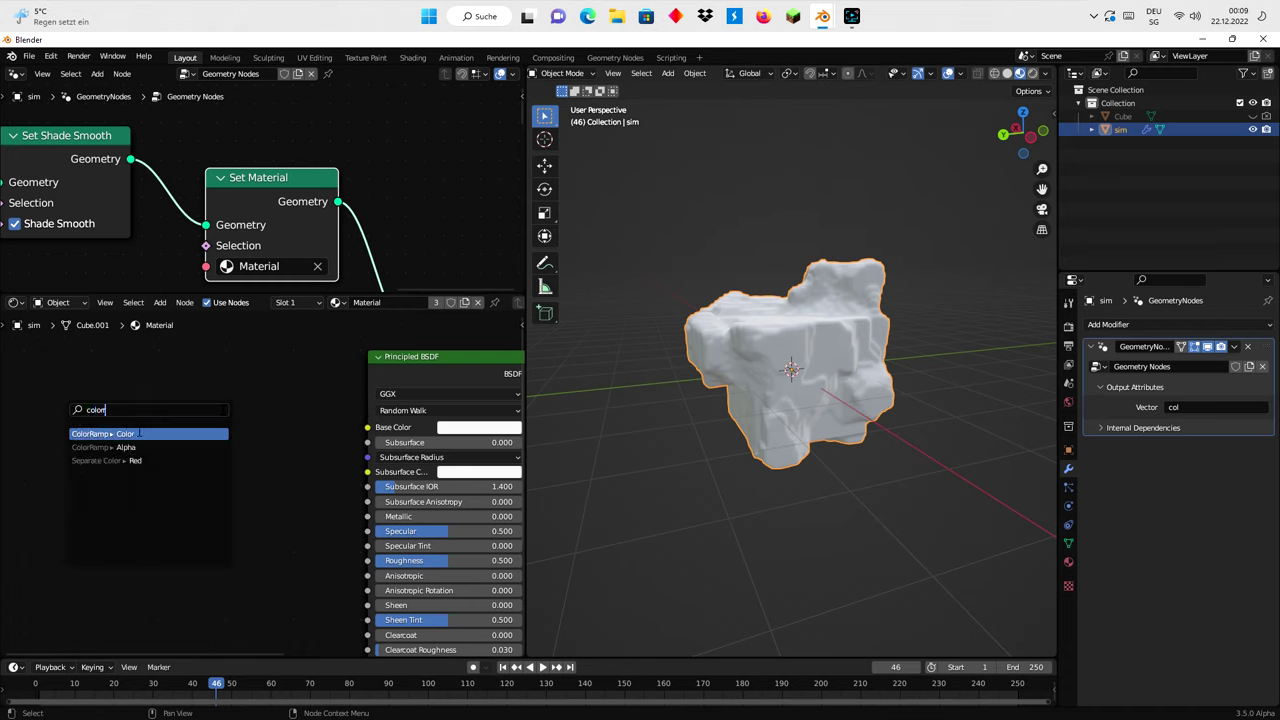
pyautogui.press('Return')
pyautogui.click(188, 421)
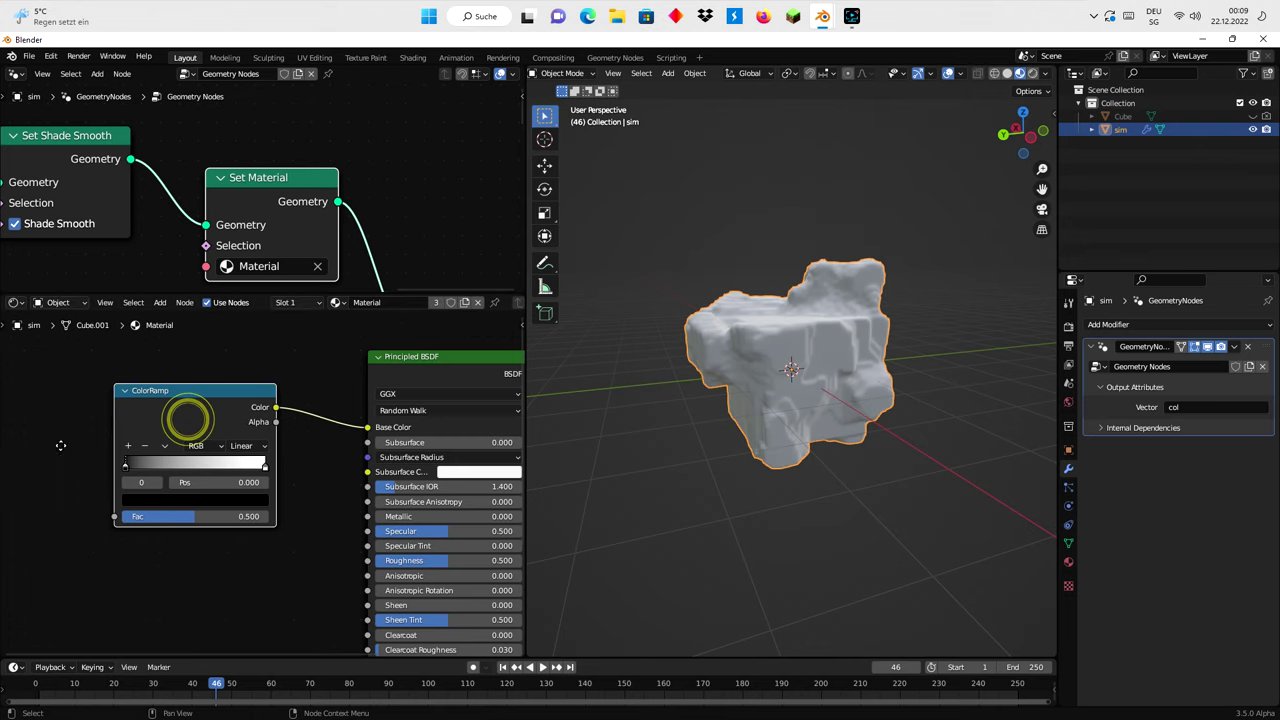
# Feed the ColorRamp's Fac from an Attribute node named 'col'
pyautogui.moveTo(84, 450); pyautogui.dragTo(234, 443, button='middle')
pyautogui.scroll(1, 257, 451)
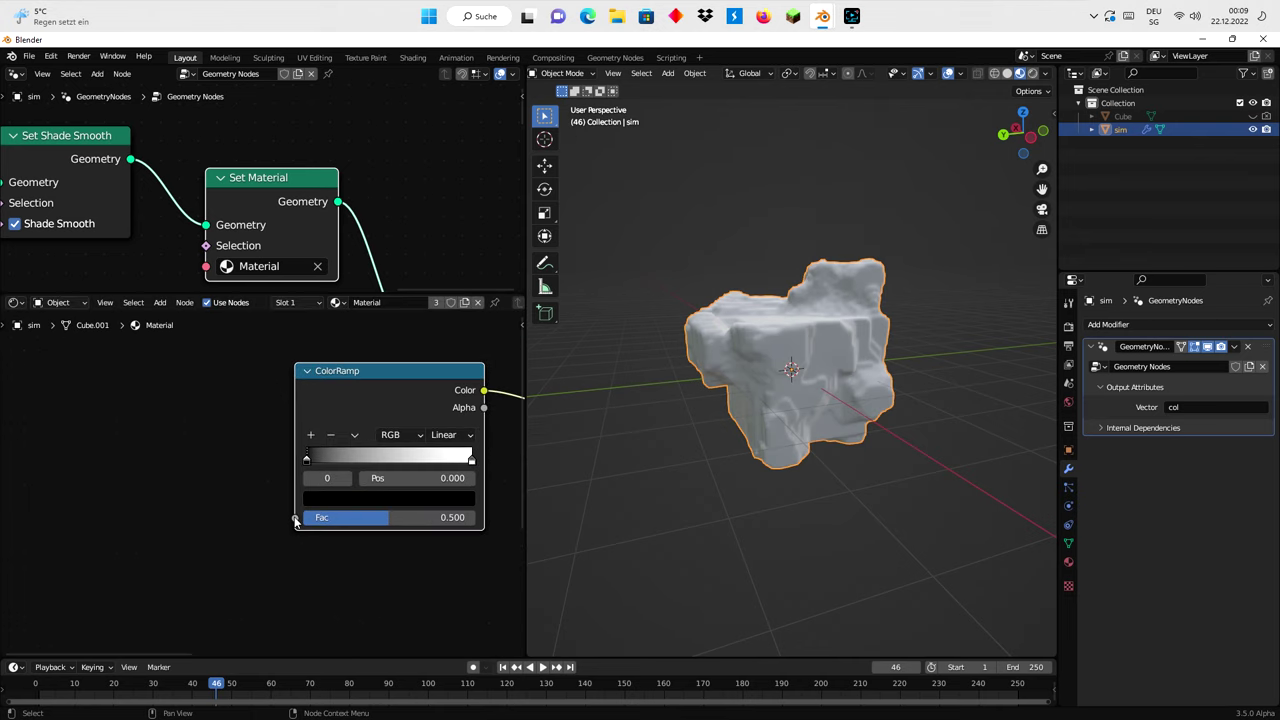
pyautogui.moveTo(294, 518); pyautogui.dragTo(186, 490)
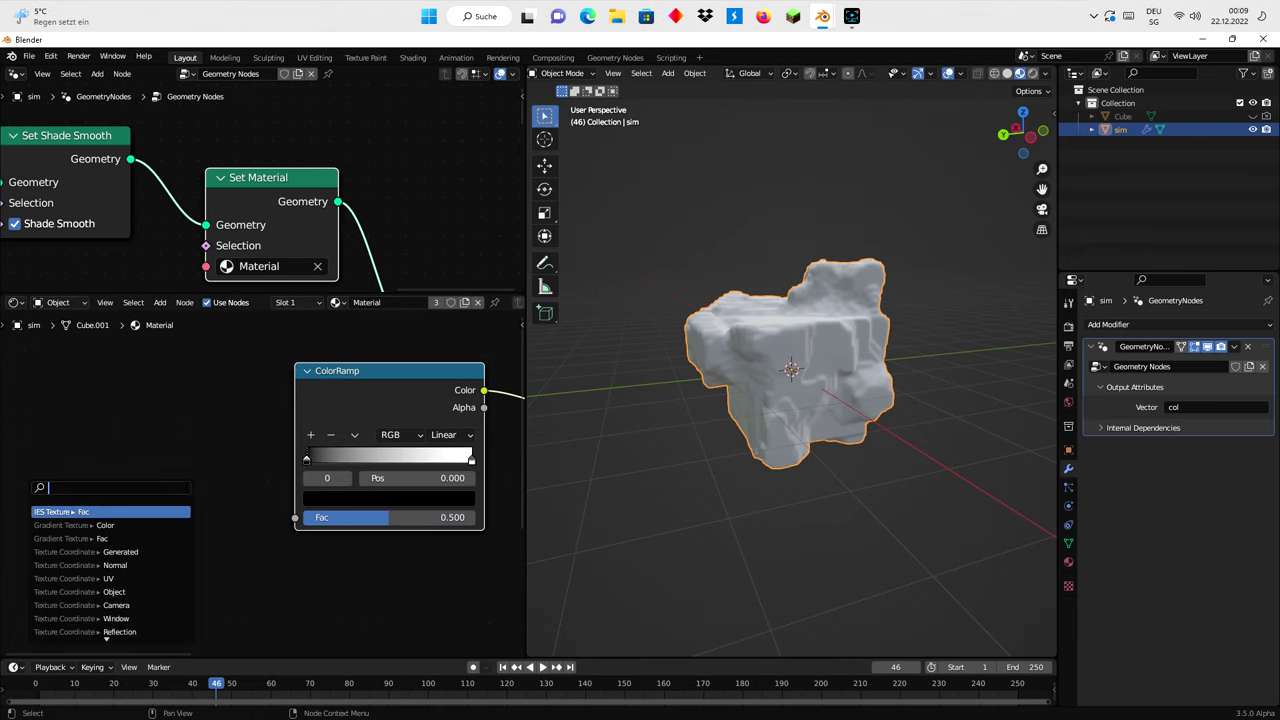
pyautogui.write('atr')
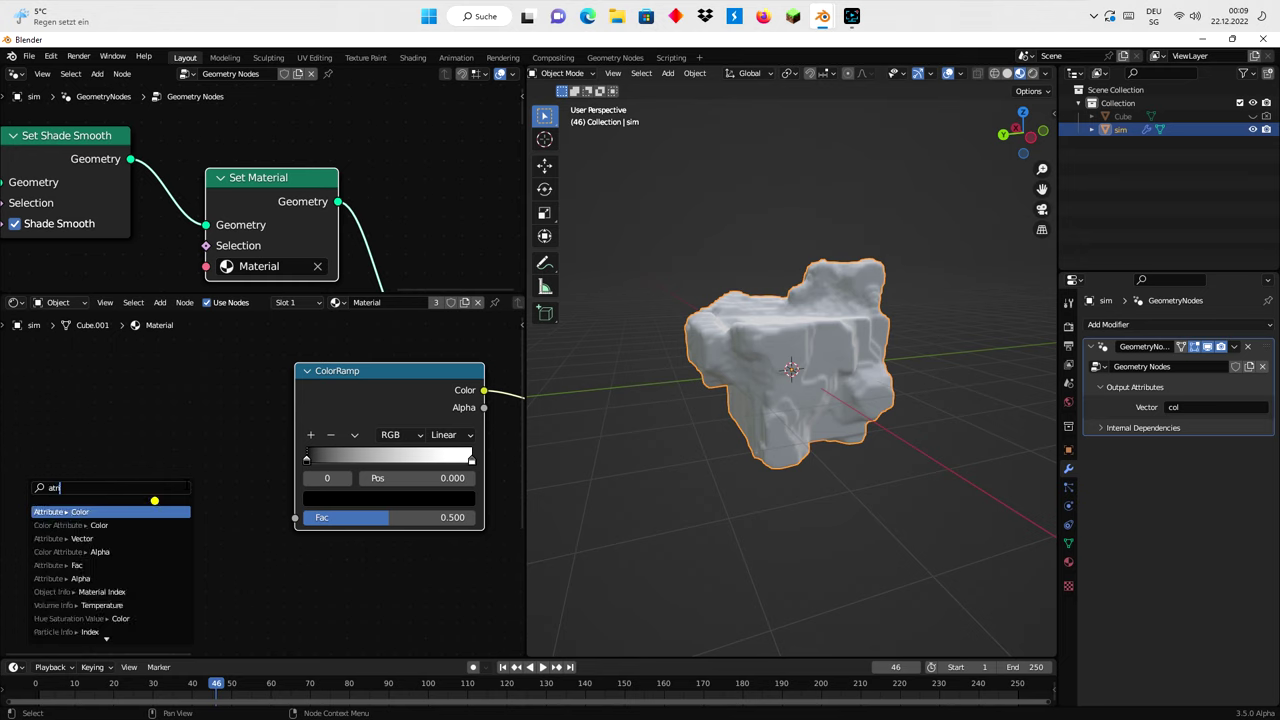
pyautogui.click(155, 500)
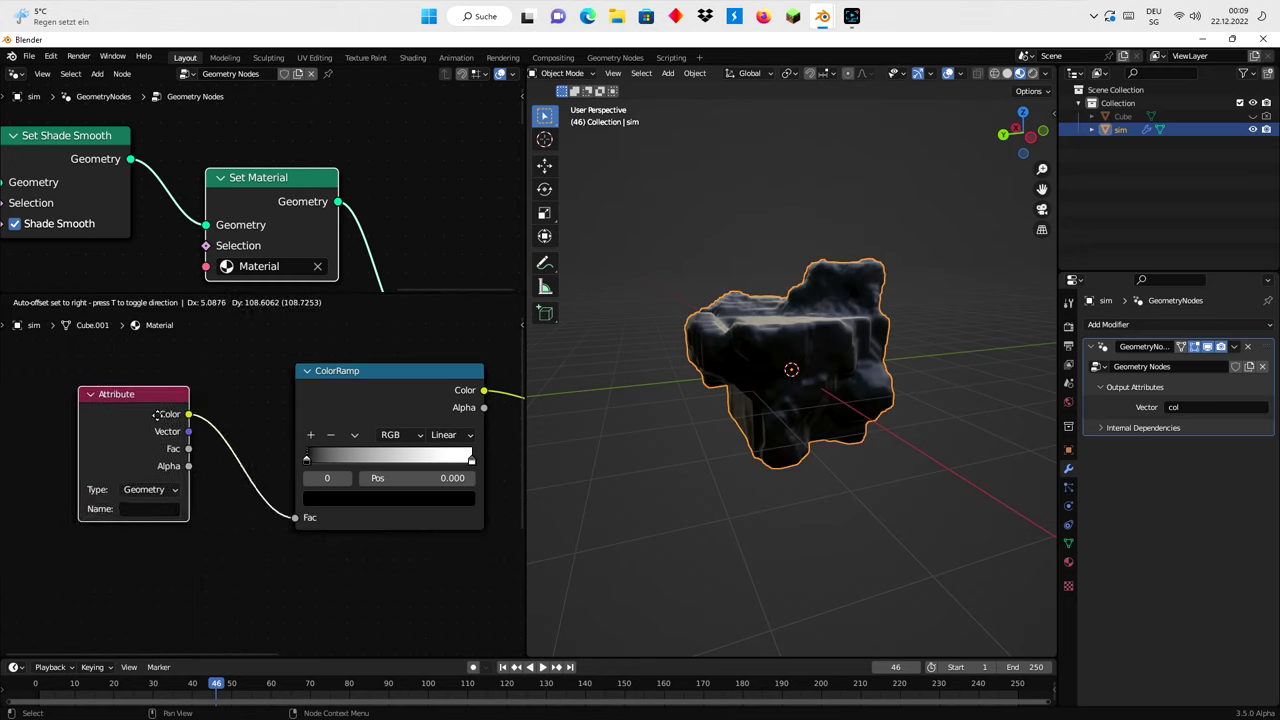
pyautogui.click(157, 414)
pyautogui.click(154, 510)
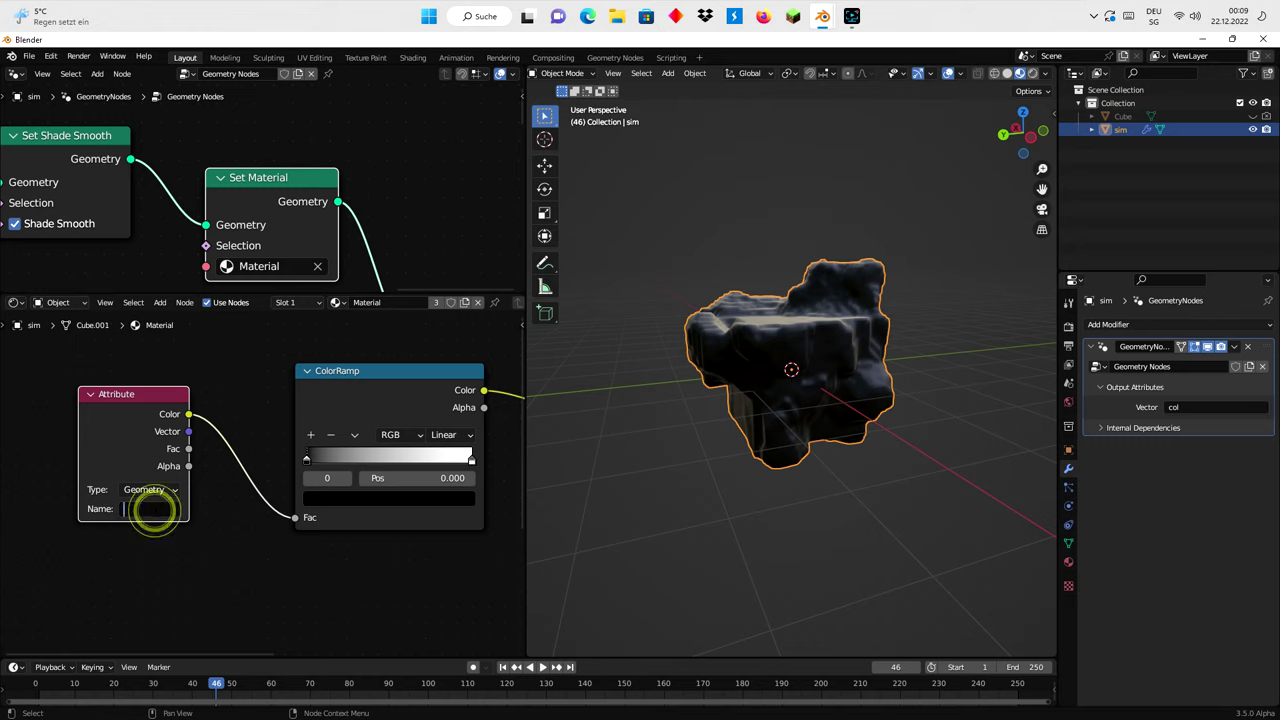
pyautogui.write('col')
pyautogui.press('Return')
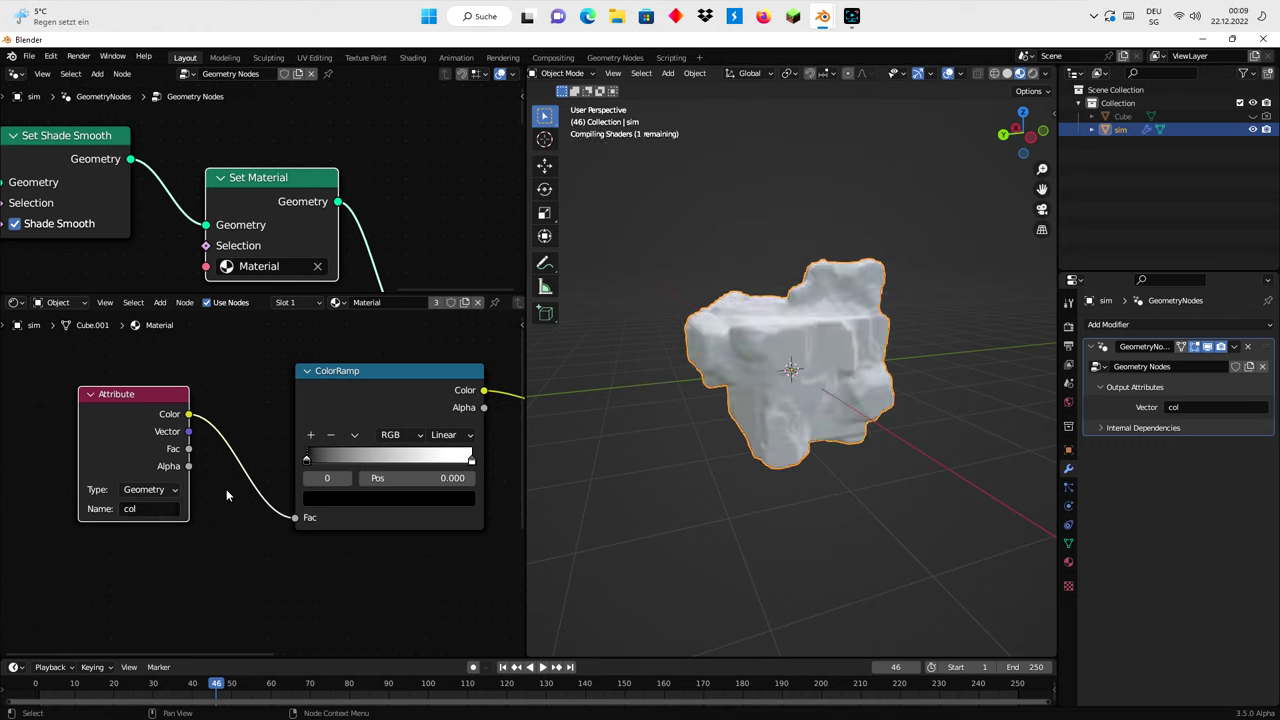
# Slide the ramp's white stop far left to about 0.041 and inspect the rock
pyautogui.moveTo(468, 458)
pyautogui.mouseDown()
pyautogui.moveTo(309, 458)
pyautogui.moveTo(306, 474)
pyautogui.mouseUp()
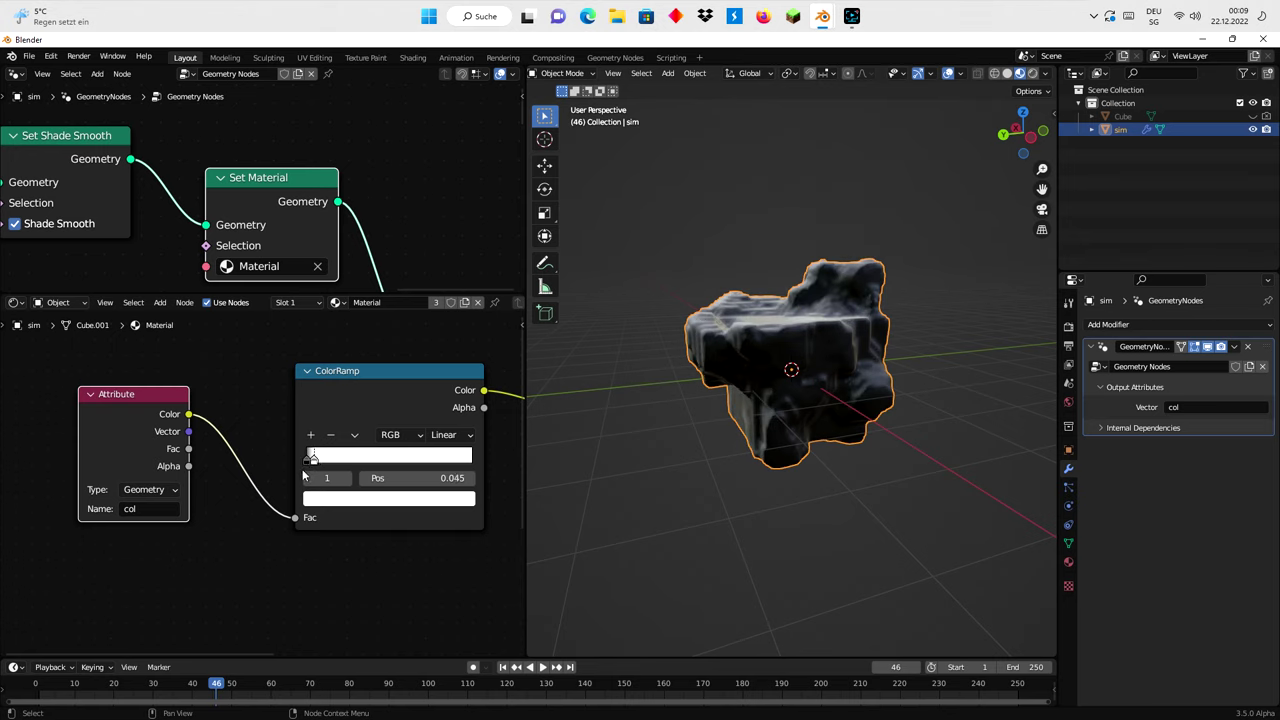
pyautogui.moveTo(309, 461)
pyautogui.mouseDown()
pyautogui.moveTo(305, 477)
pyautogui.moveTo(314, 459)
pyautogui.mouseUp()
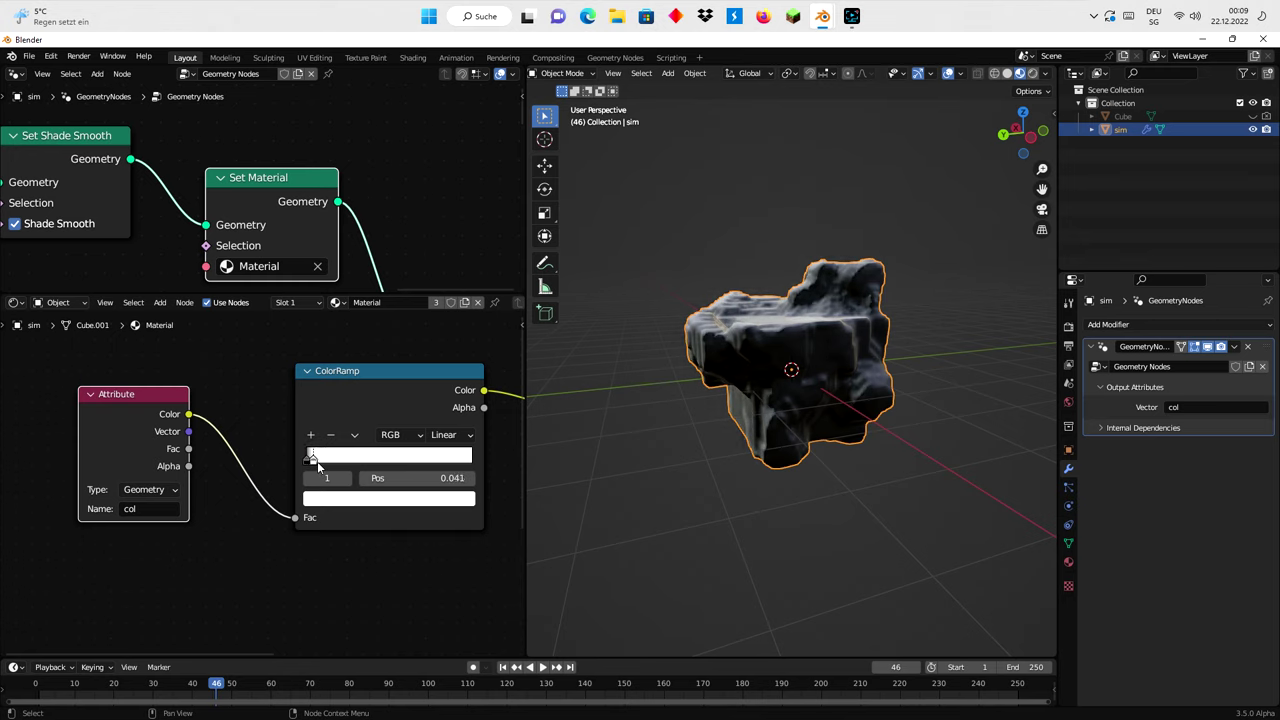
pyautogui.moveTo(728, 457)
pyautogui.mouseDown(button='middle')
pyautogui.moveTo(825, 497)
pyautogui.moveTo(578, 605)
pyautogui.mouseUp(button='middle')
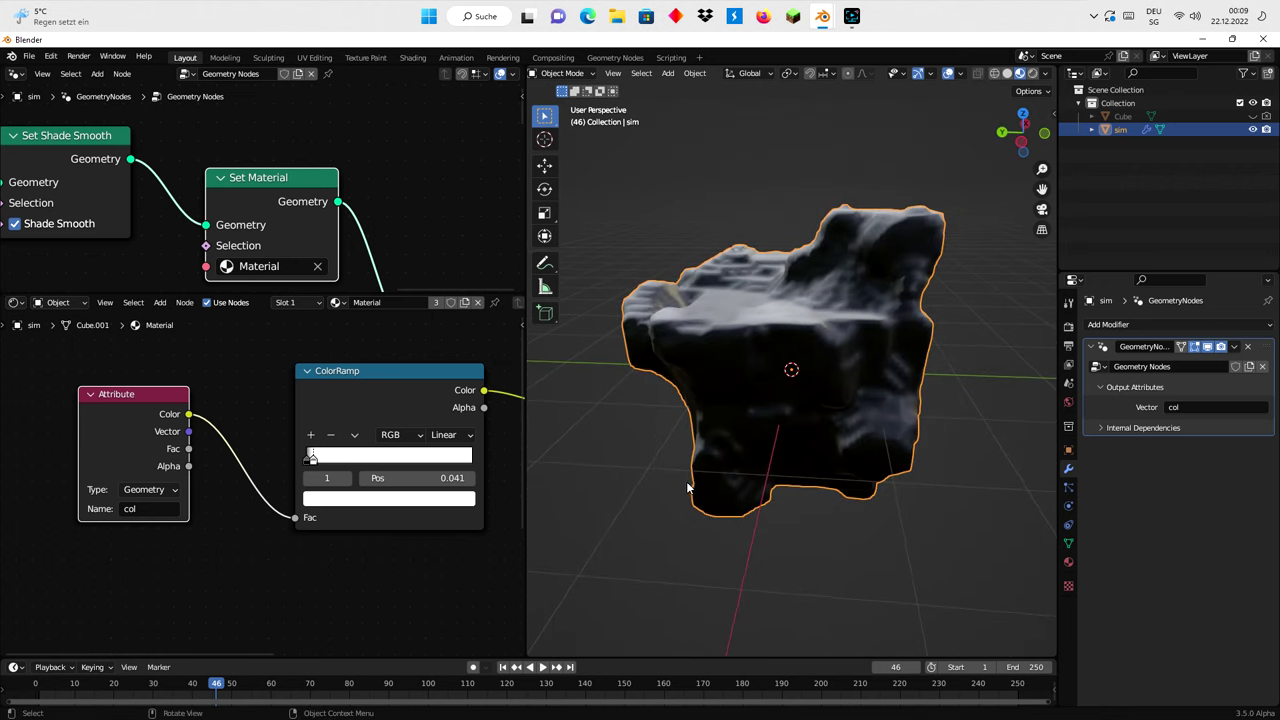
# Replay the simulation from frame 1, stop at frame 28, and pan to the Scale node
pyautogui.click(503, 667)
pyautogui.click(542, 667)
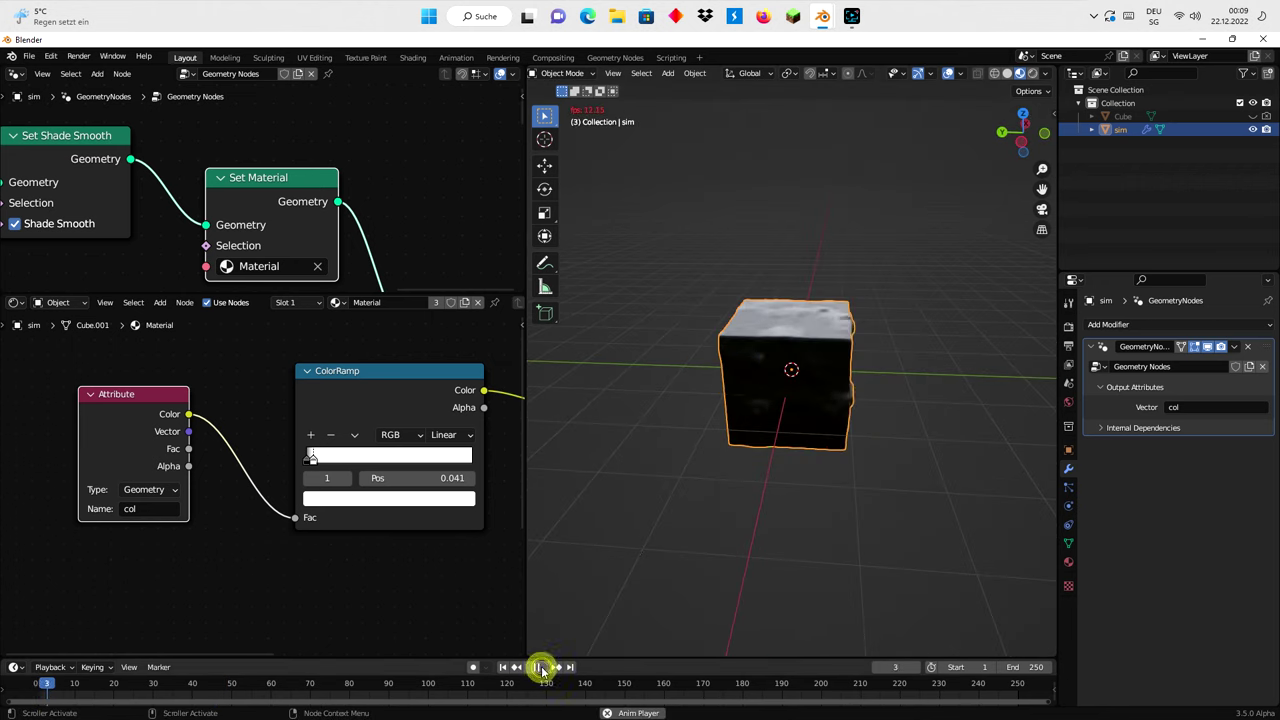
pyautogui.click(538, 667)
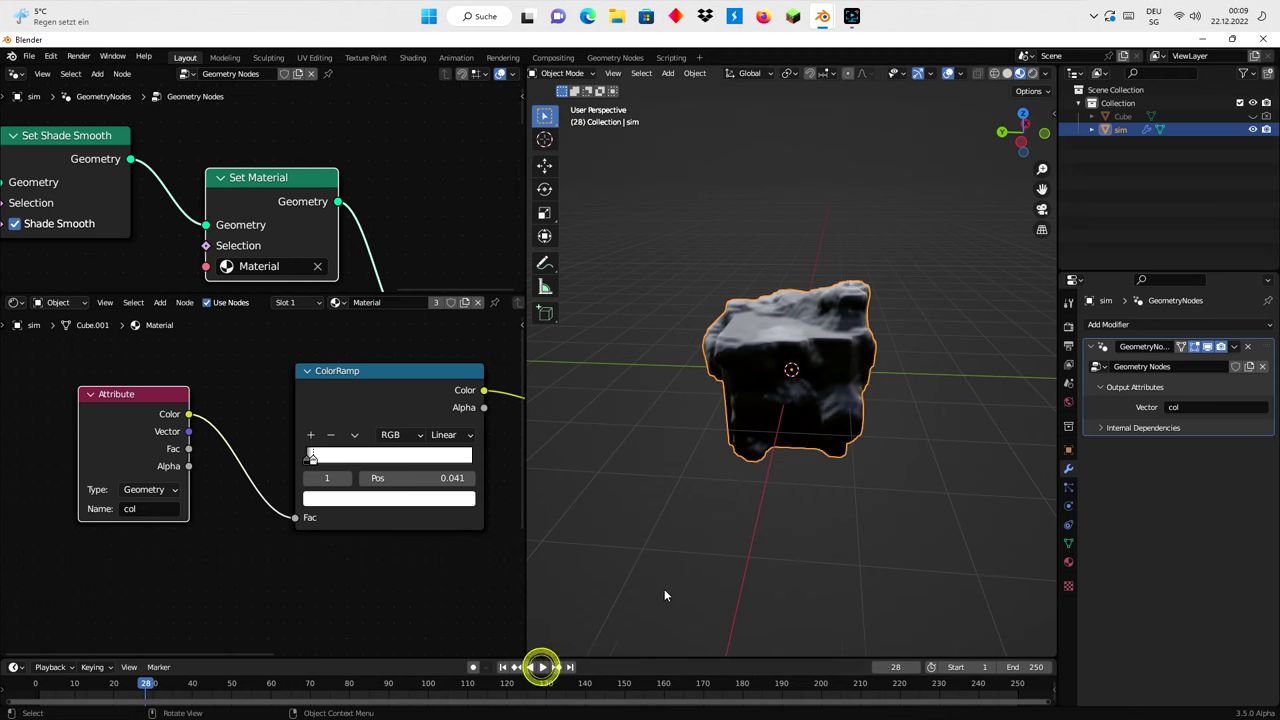
pyautogui.scroll(-2, 420, 255)
pyautogui.moveTo(398, 232); pyautogui.dragTo(324, 170, button='middle')
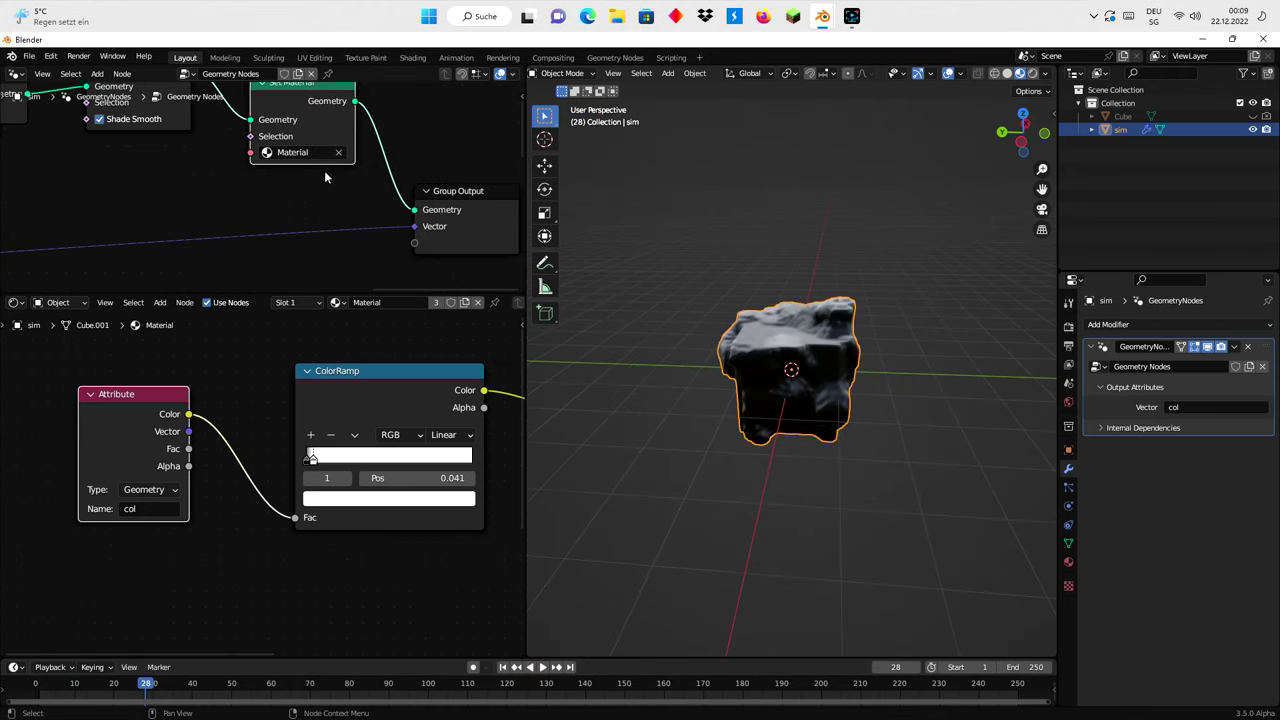
pyautogui.moveTo(127, 224); pyautogui.dragTo(302, 222, button='middle')
pyautogui.moveTo(182, 228)
pyautogui.mouseDown(button='middle')
pyautogui.moveTo(298, 234)
pyautogui.moveTo(262, 231)
pyautogui.moveTo(274, 207)
pyautogui.mouseUp(button='middle')
# Duplicate the Scale node and set the copy's scale factor to -2.350
pyautogui.rightClick(84, 213)
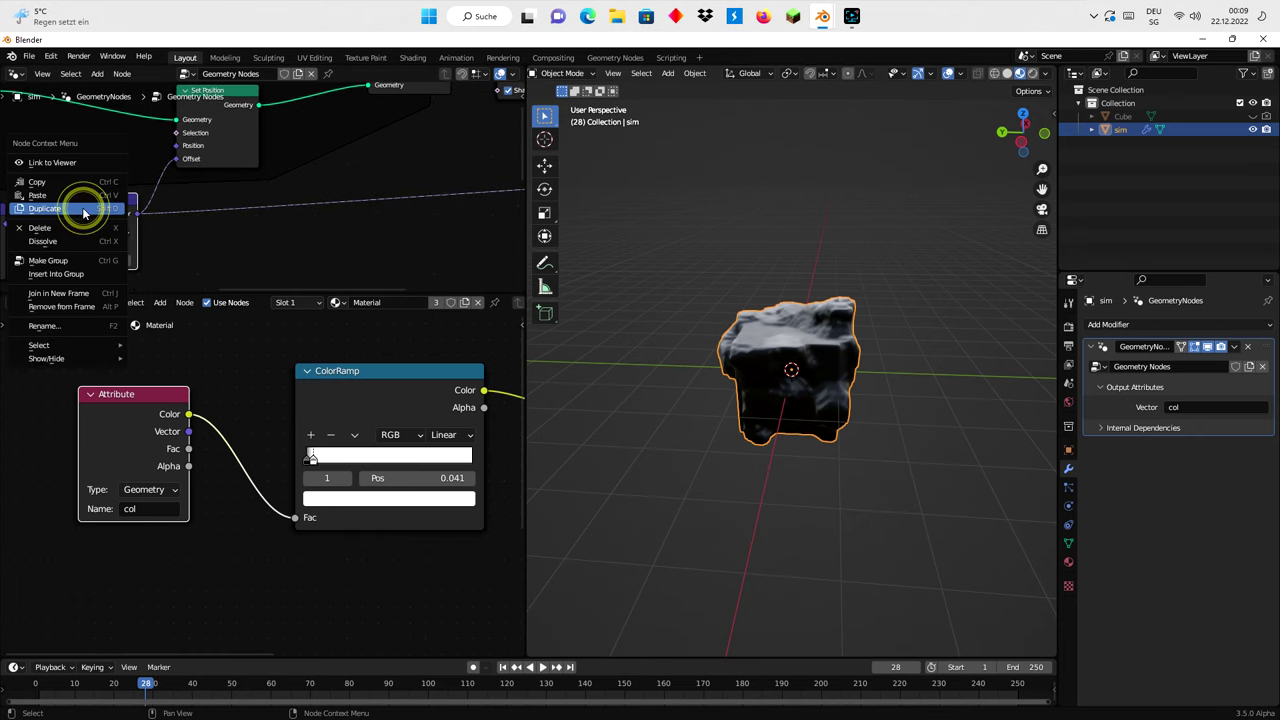
pyautogui.click(82, 208)
pyautogui.click(288, 196)
pyautogui.scroll(1, 359, 254)
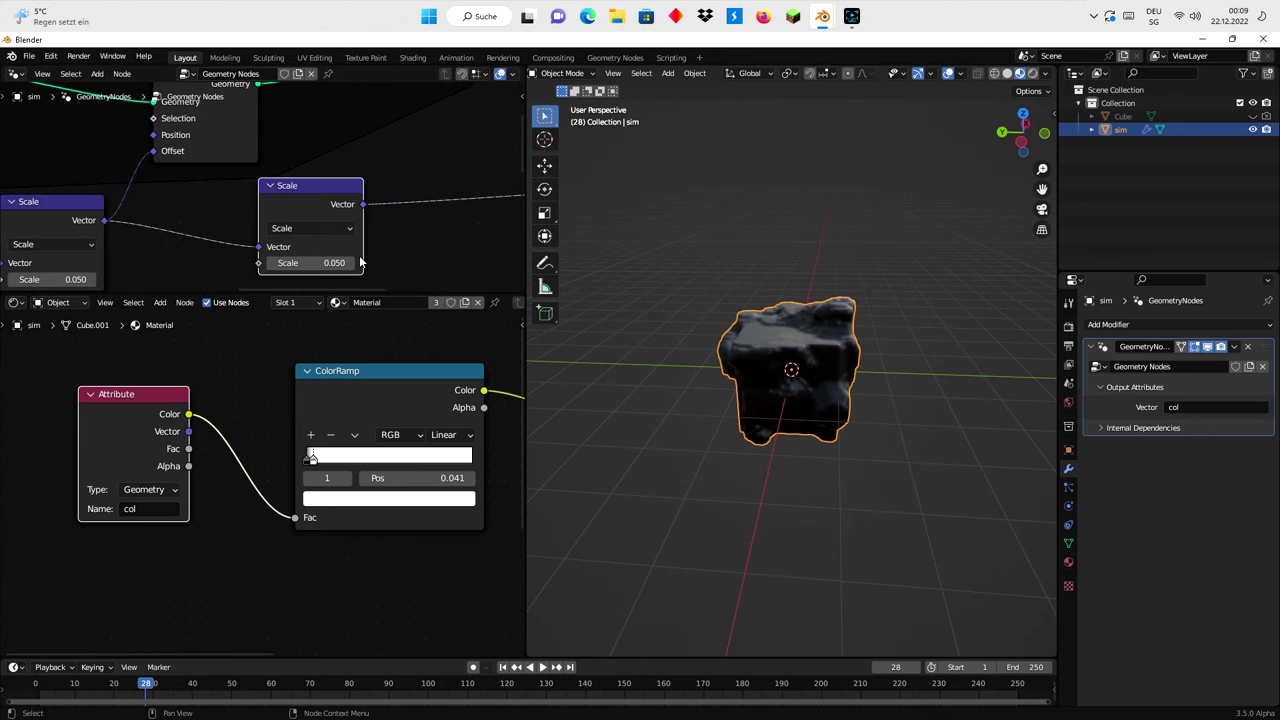
pyautogui.scroll(1, 359, 254)
pyautogui.moveTo(359, 254); pyautogui.dragTo(373, 218, button='middle')
pyautogui.moveTo(343, 232)
pyautogui.mouseDown()
pyautogui.moveTo(300, 232)
pyautogui.moveTo(345, 232)
pyautogui.moveTo(320, 232)
pyautogui.mouseUp()
pyautogui.moveTo(446, 151); pyautogui.dragTo(228, 170, button='middle')
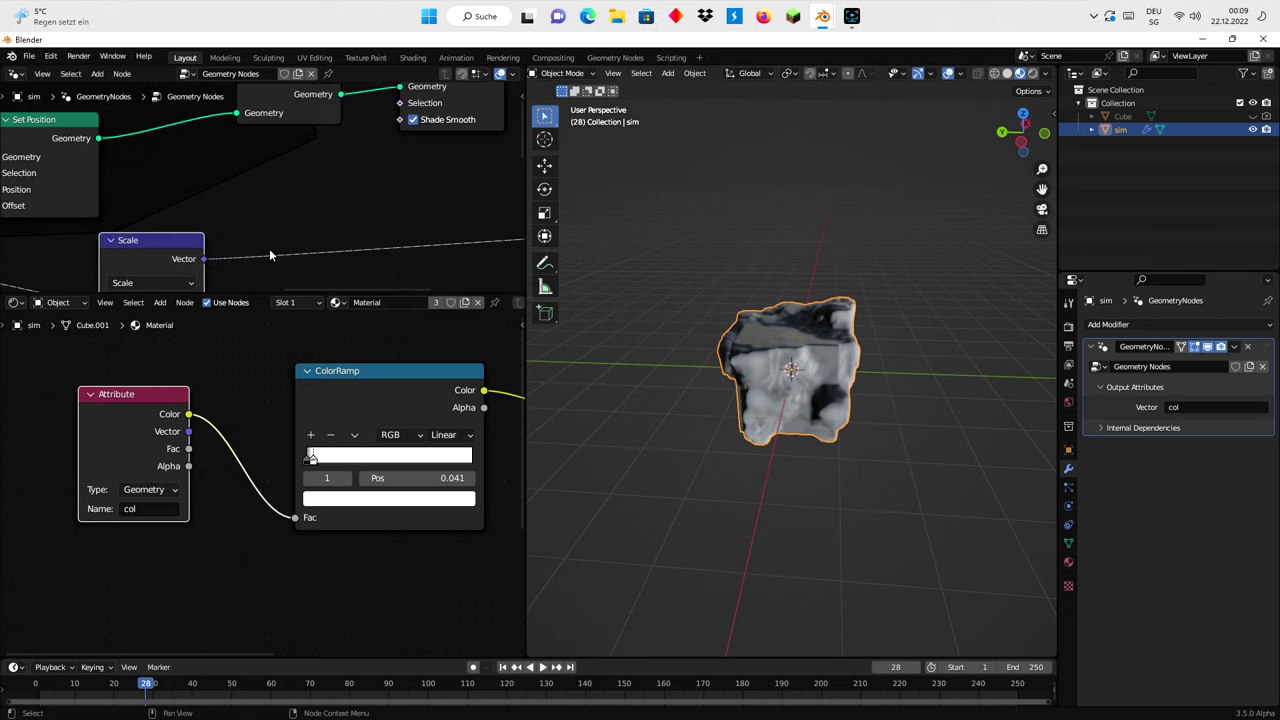
pyautogui.scroll(1, 345, 192)
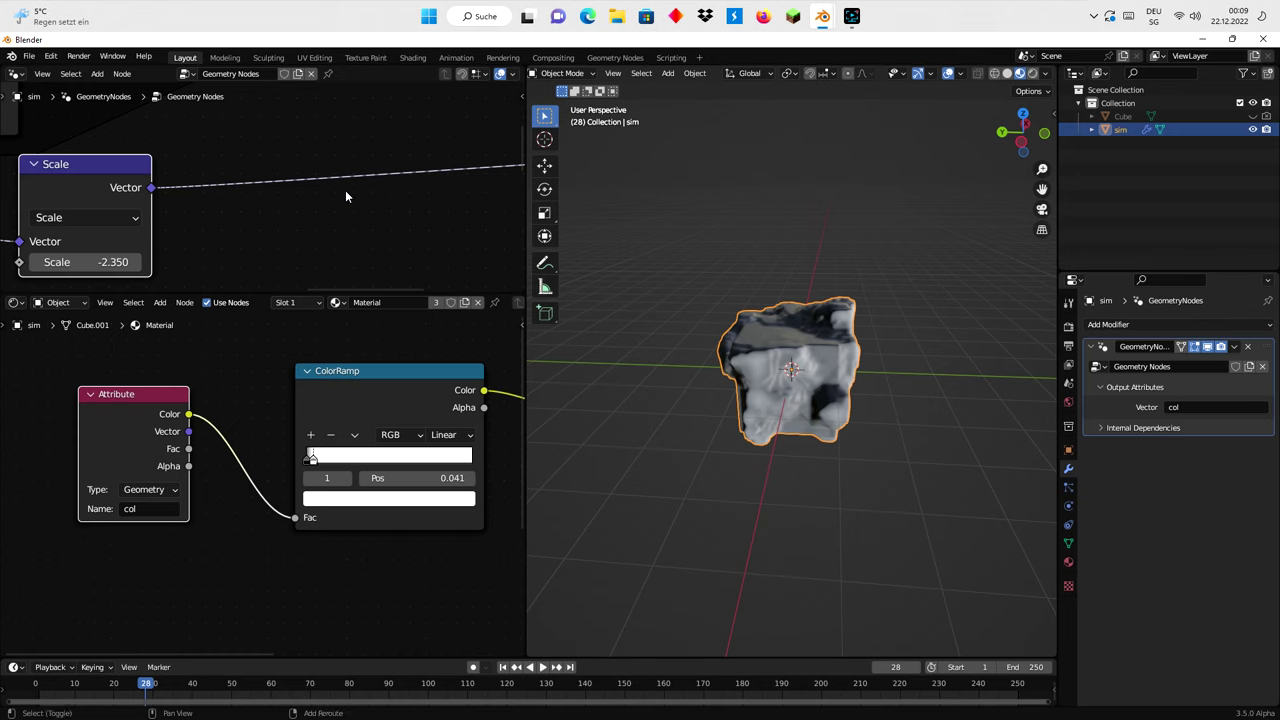
# Add a ColorRamp to the geometry tree, darken its black stop, and set white to 0.627
pyautogui.hotkey('shift', 'a')
pyautogui.write('colo')
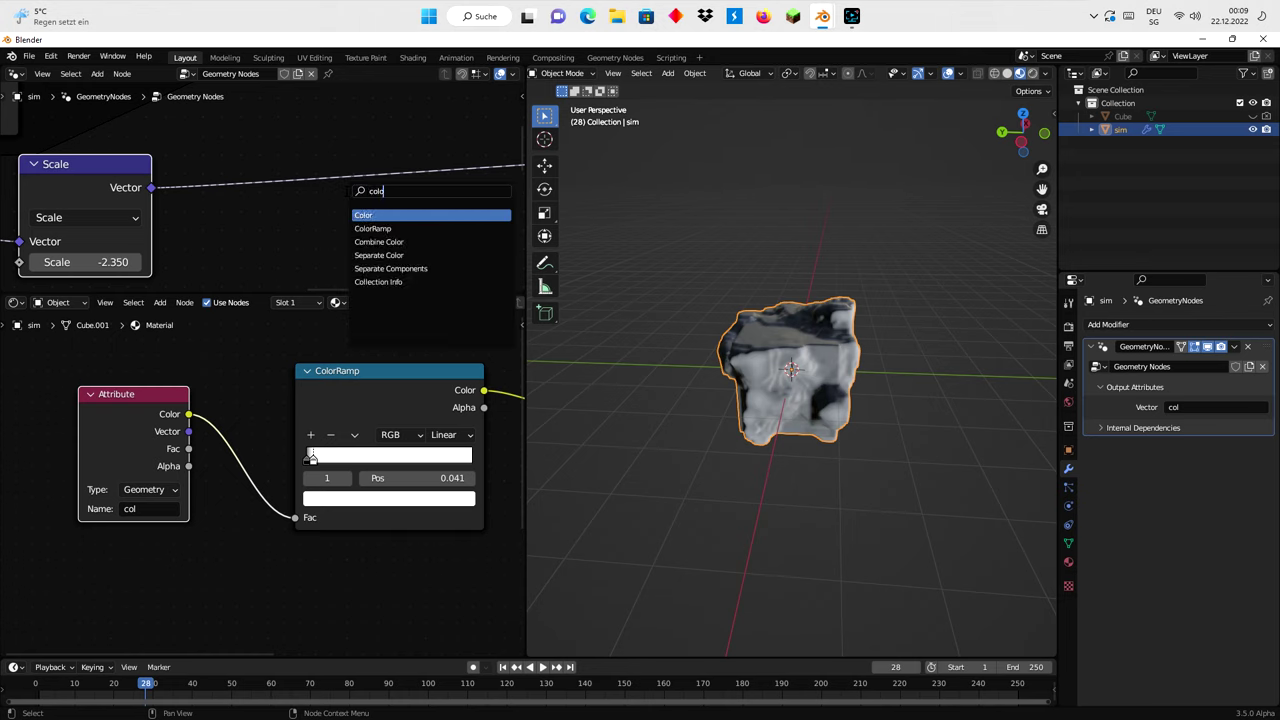
pyautogui.click(371, 226)
pyautogui.click(323, 166)
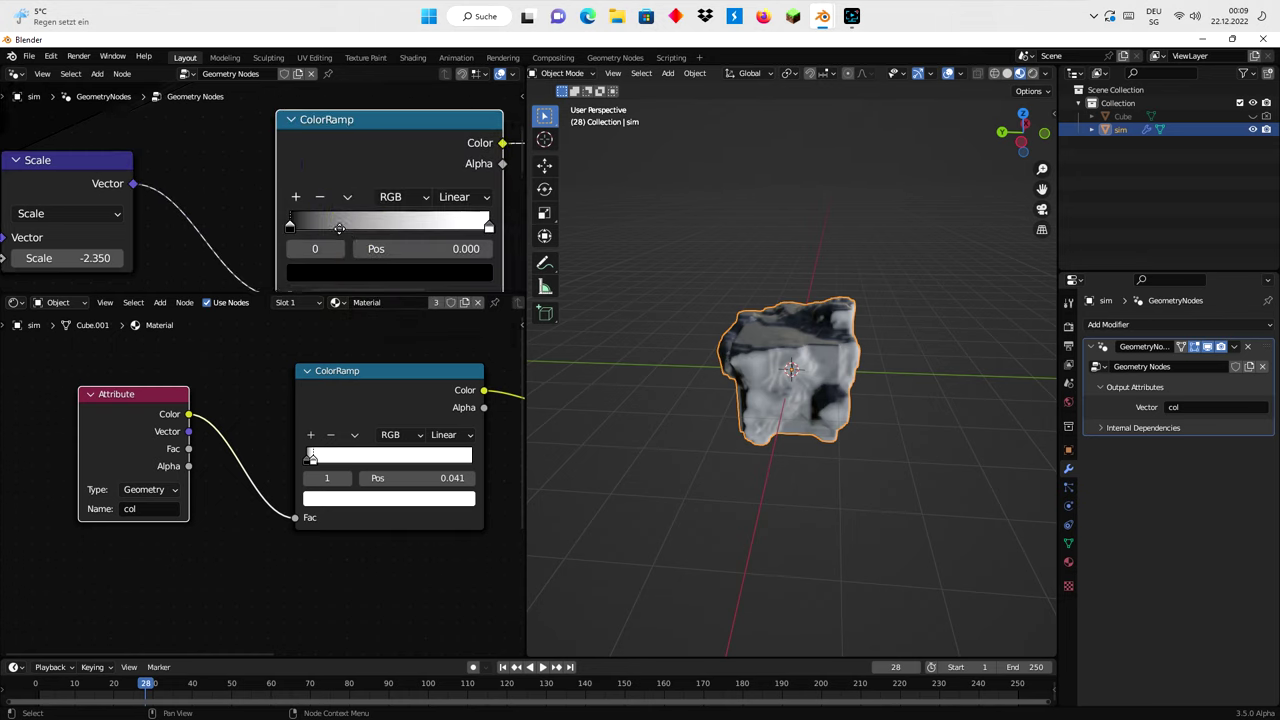
pyautogui.click(262, 193)
pyautogui.moveTo(262, 193); pyautogui.dragTo(408, 195)
pyautogui.press('Escape')
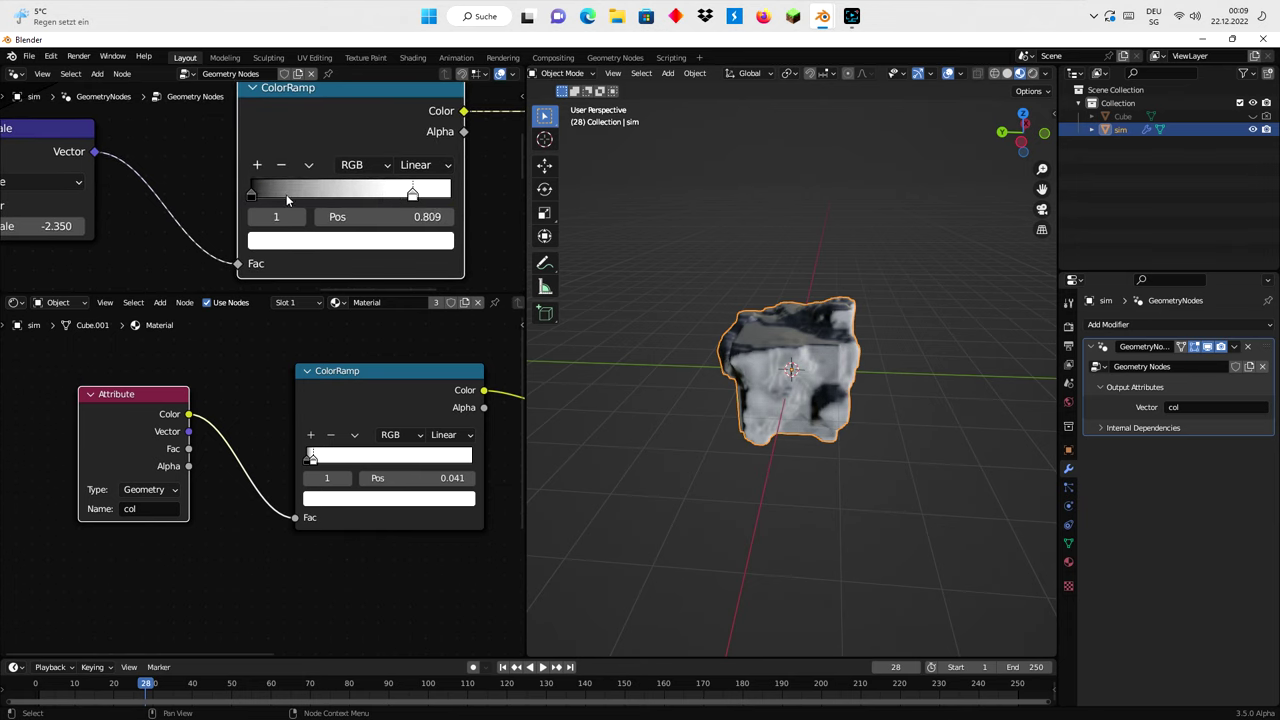
pyautogui.moveTo(279, 192)
pyautogui.mouseDown()
pyautogui.moveTo(322, 192)
pyautogui.moveTo(281, 202)
pyautogui.mouseUp()
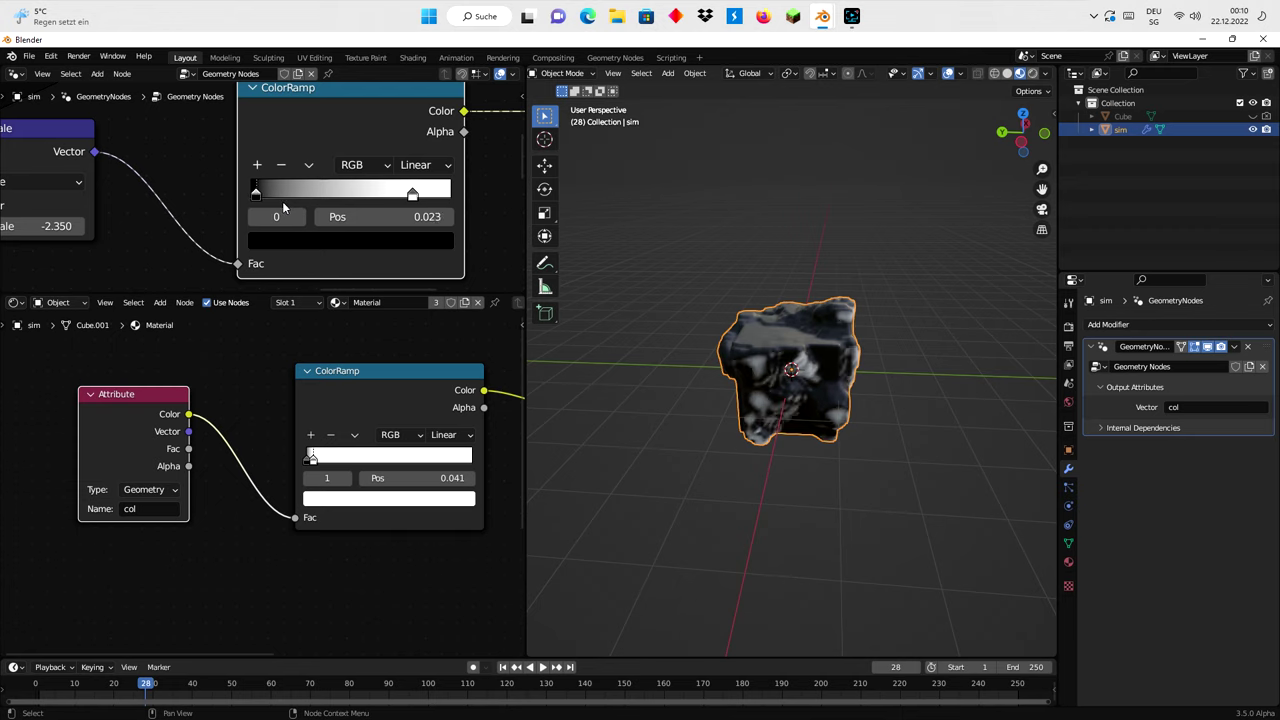
pyautogui.moveTo(412, 193); pyautogui.dragTo(375, 192)
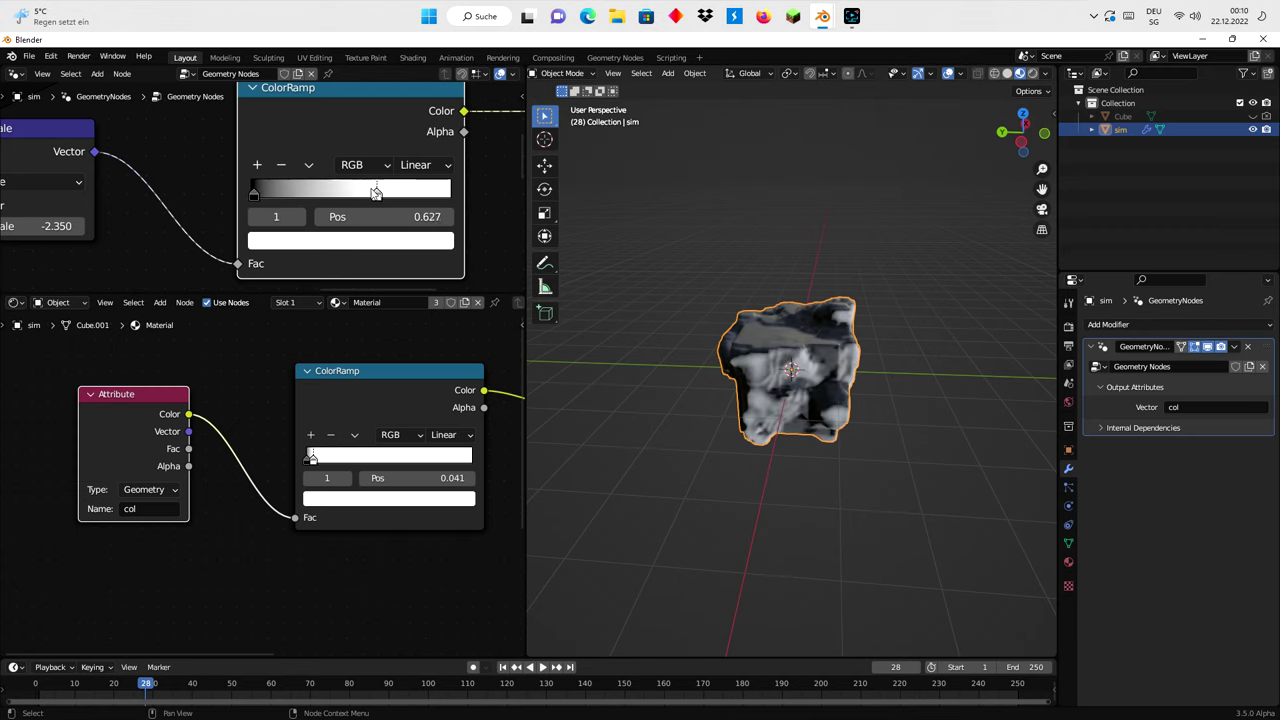
# Push the shader ramp's stop to 0.055 and the geometry ramp's white stop to 0.441
pyautogui.scroll(-1, 432, 414)
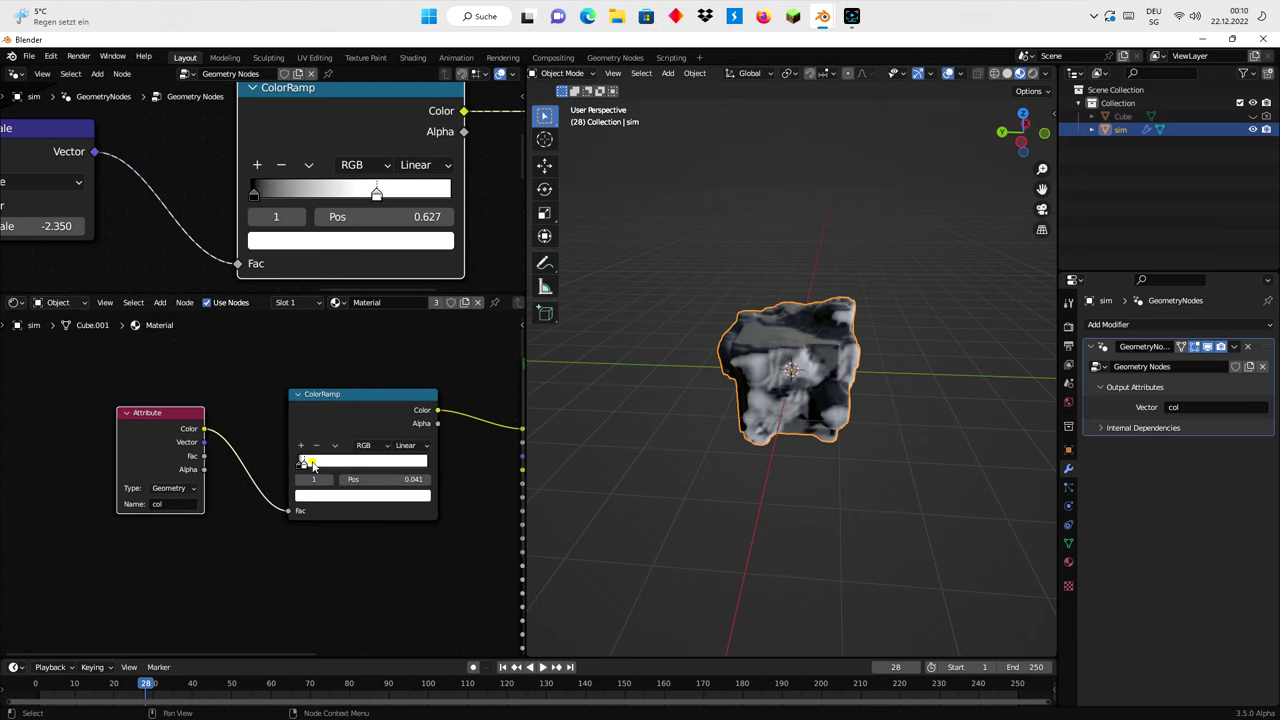
pyautogui.moveTo(312, 465); pyautogui.dragTo(370, 464)
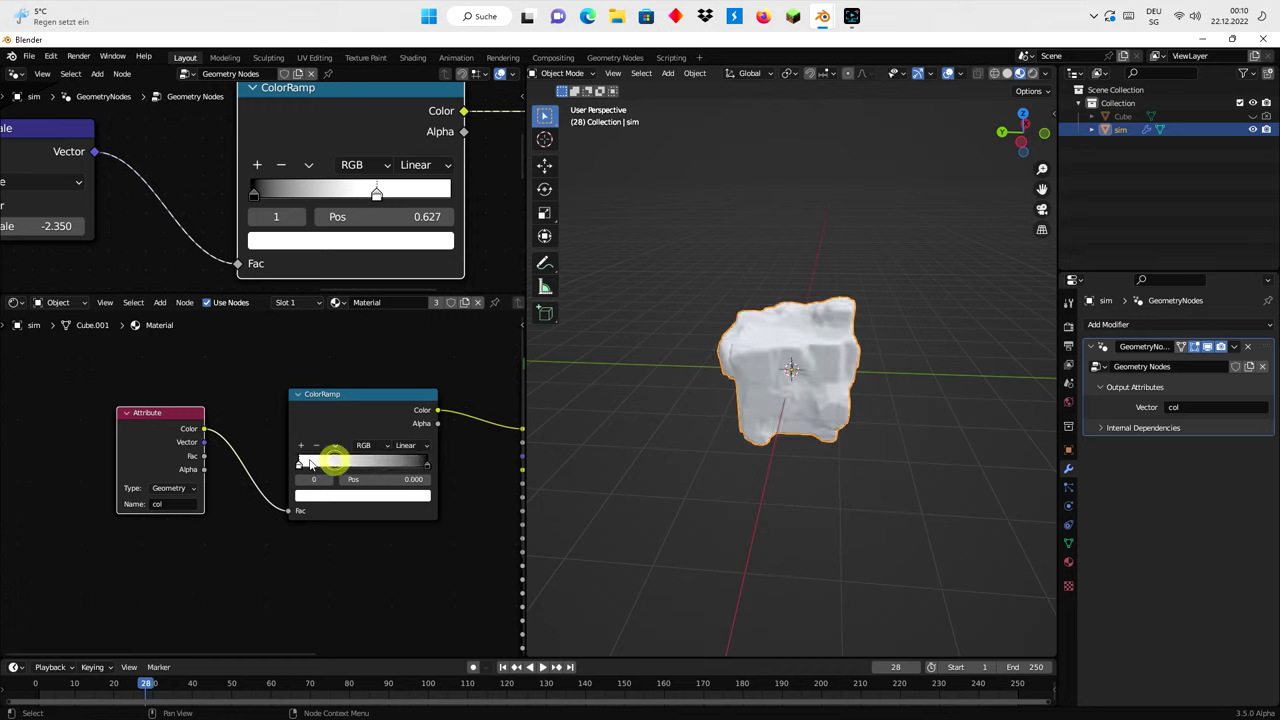
pyautogui.moveTo(427, 463)
pyautogui.mouseDown()
pyautogui.moveTo(295, 473)
pyautogui.moveTo(294, 488)
pyautogui.mouseUp()
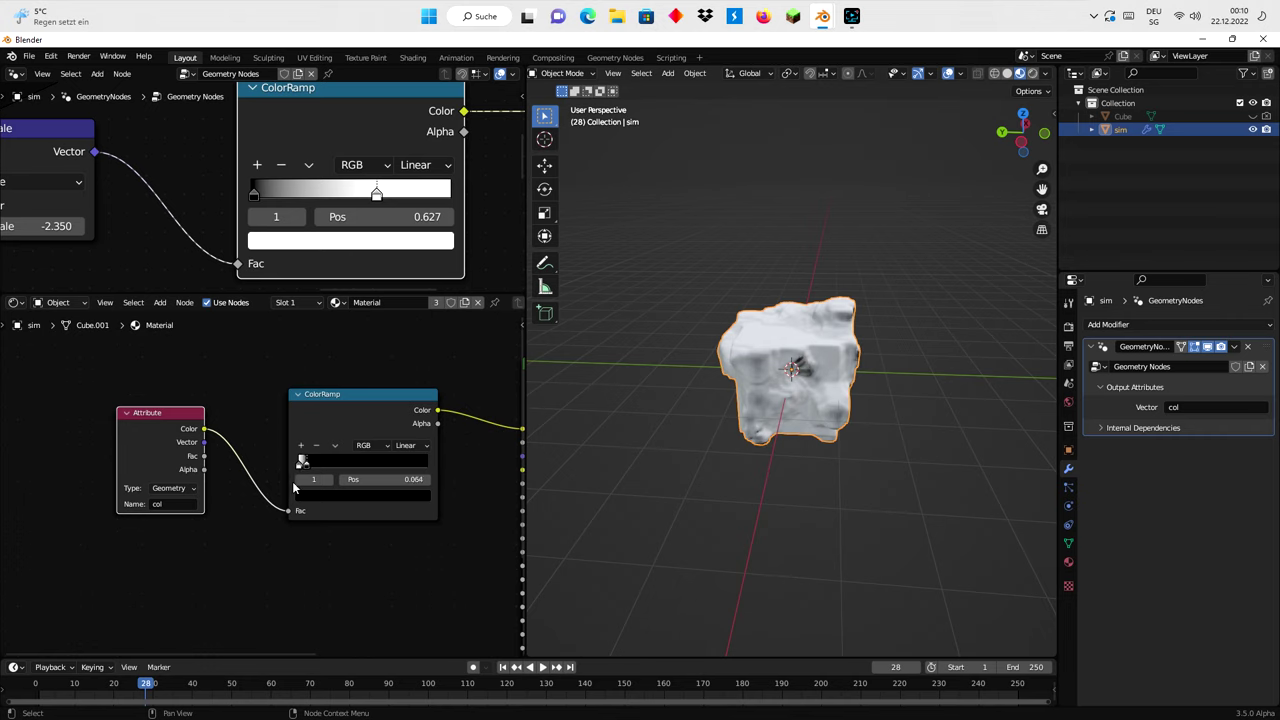
pyautogui.click(252, 190)
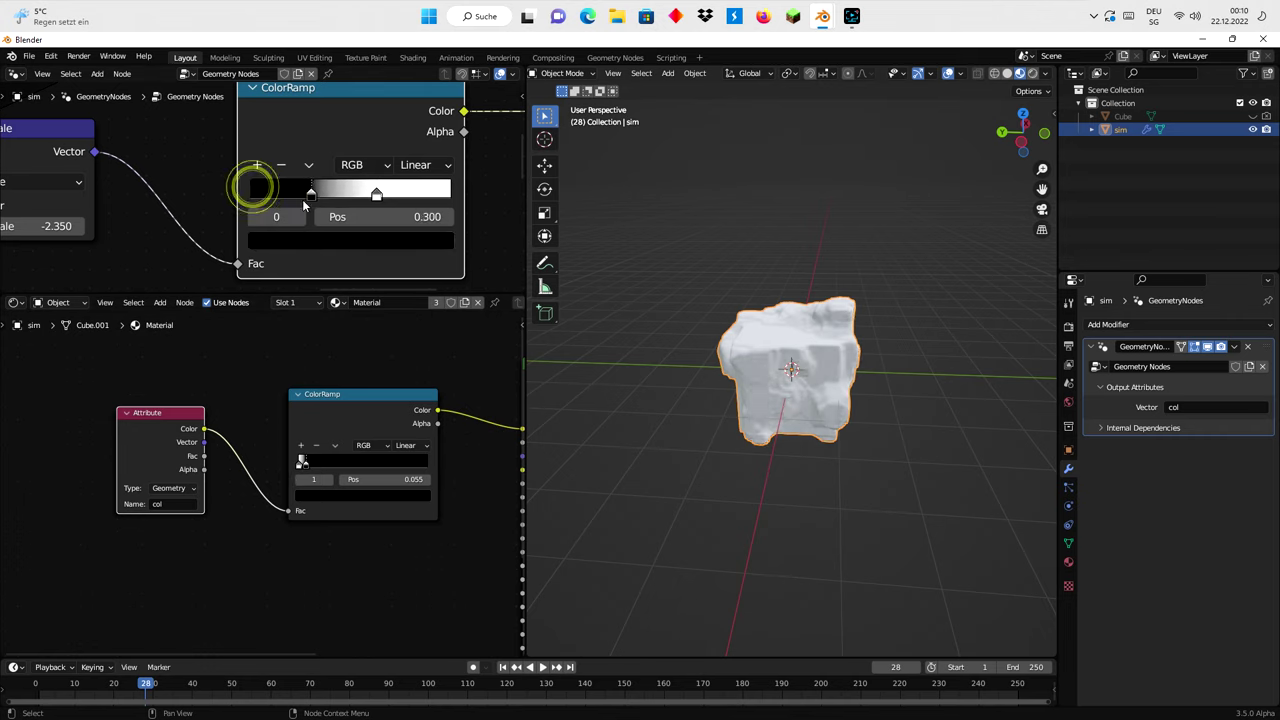
pyautogui.moveTo(377, 196); pyautogui.dragTo(335, 193)
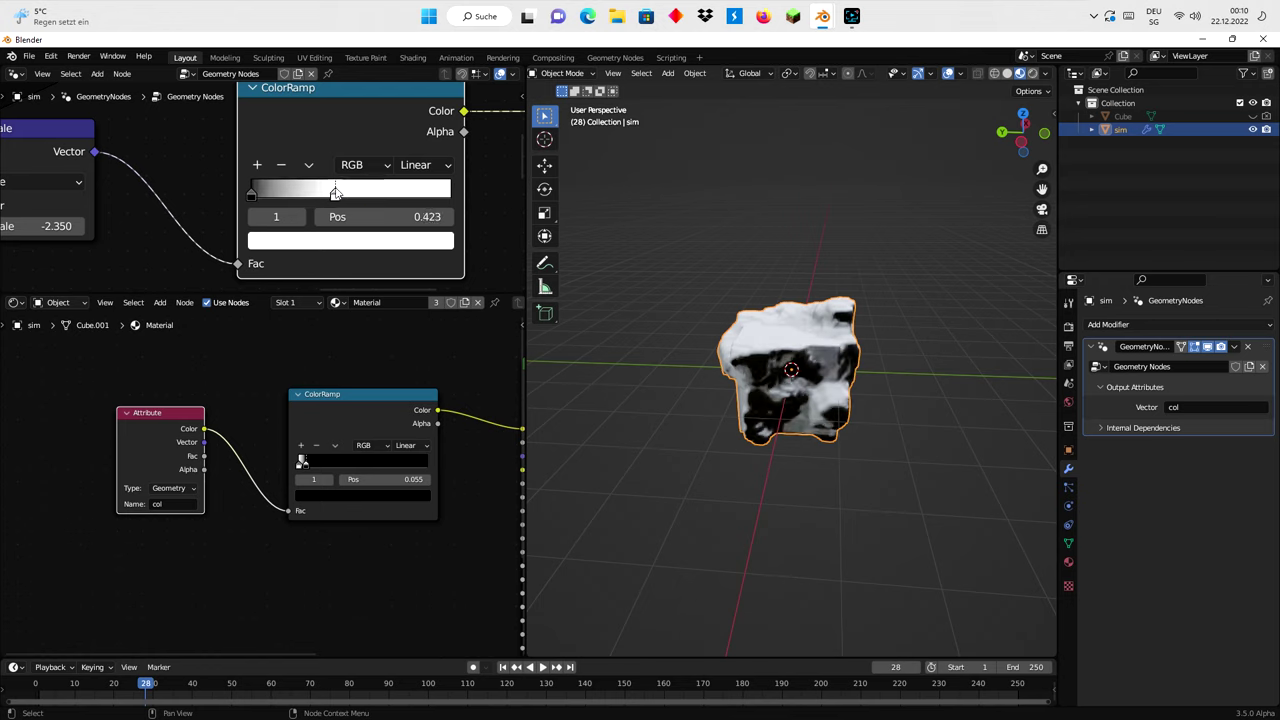
pyautogui.moveTo(742, 398); pyautogui.dragTo(609, 350, button='middle')
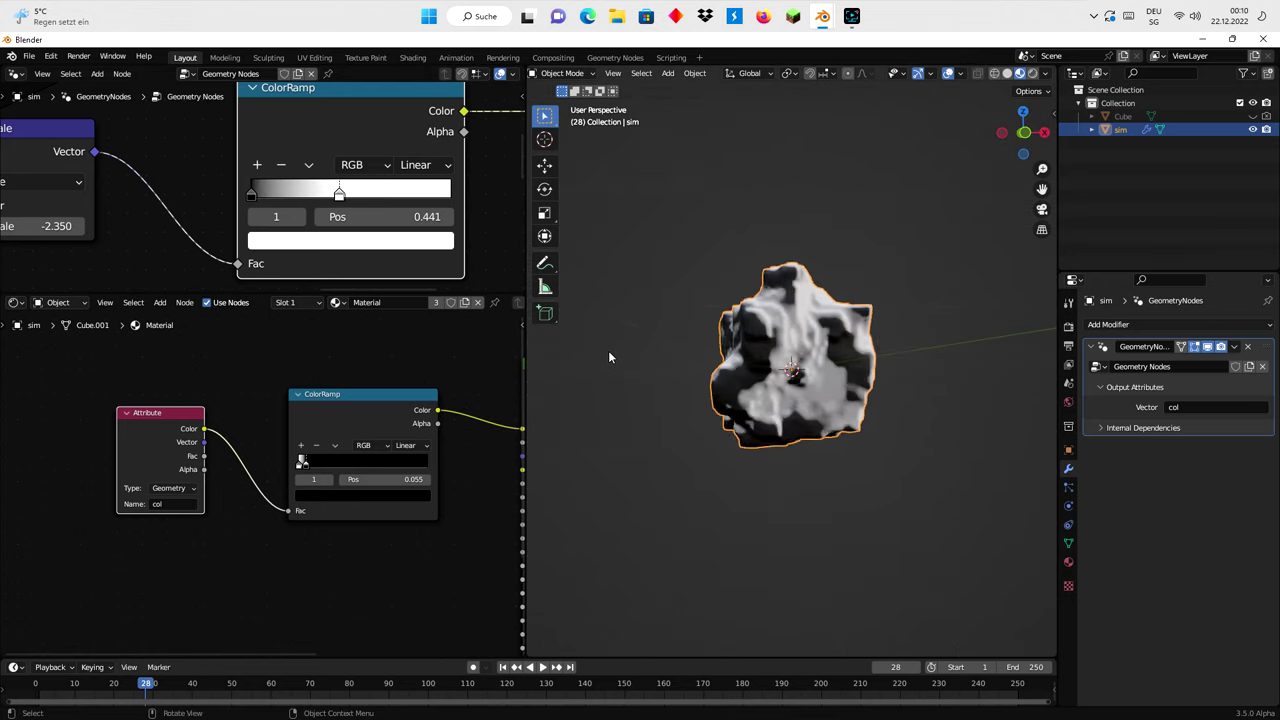
# Replay the simulation from frame 1 to 197, orbiting around the growing mottled rock
pyautogui.click(503, 667)
pyautogui.click(541, 667)
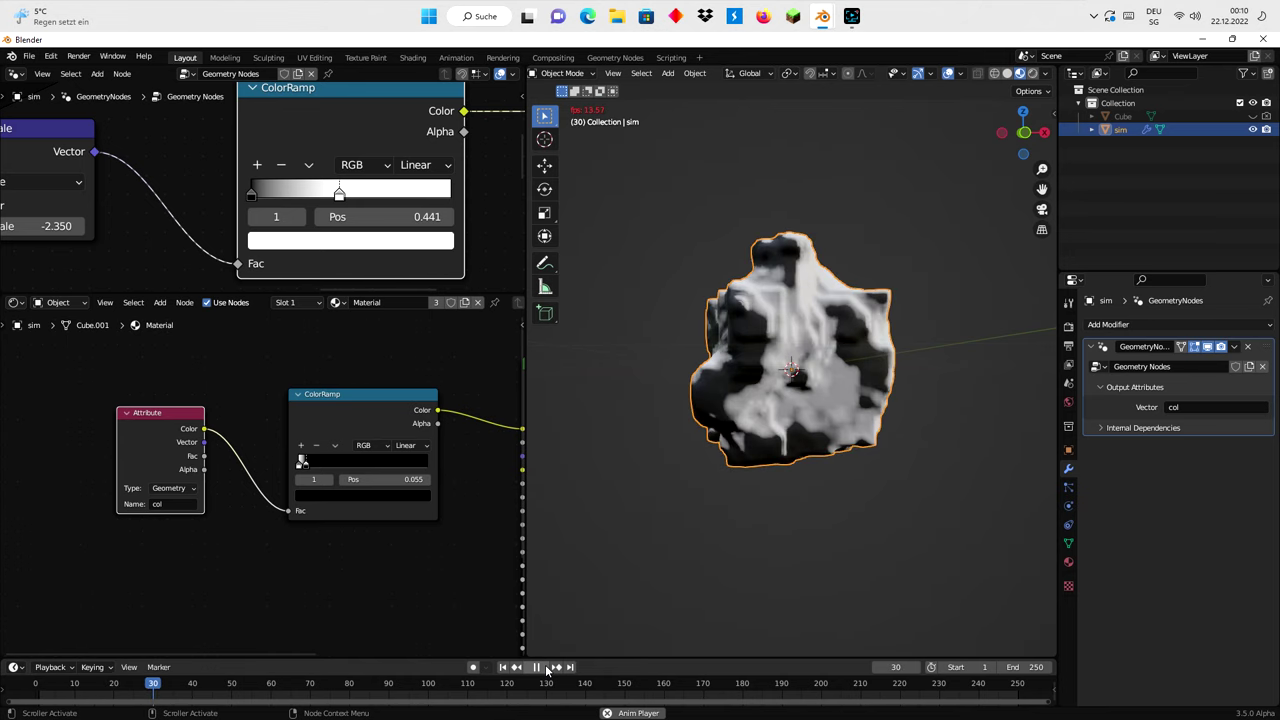
pyautogui.moveTo(786, 421); pyautogui.dragTo(894, 430, button='middle')
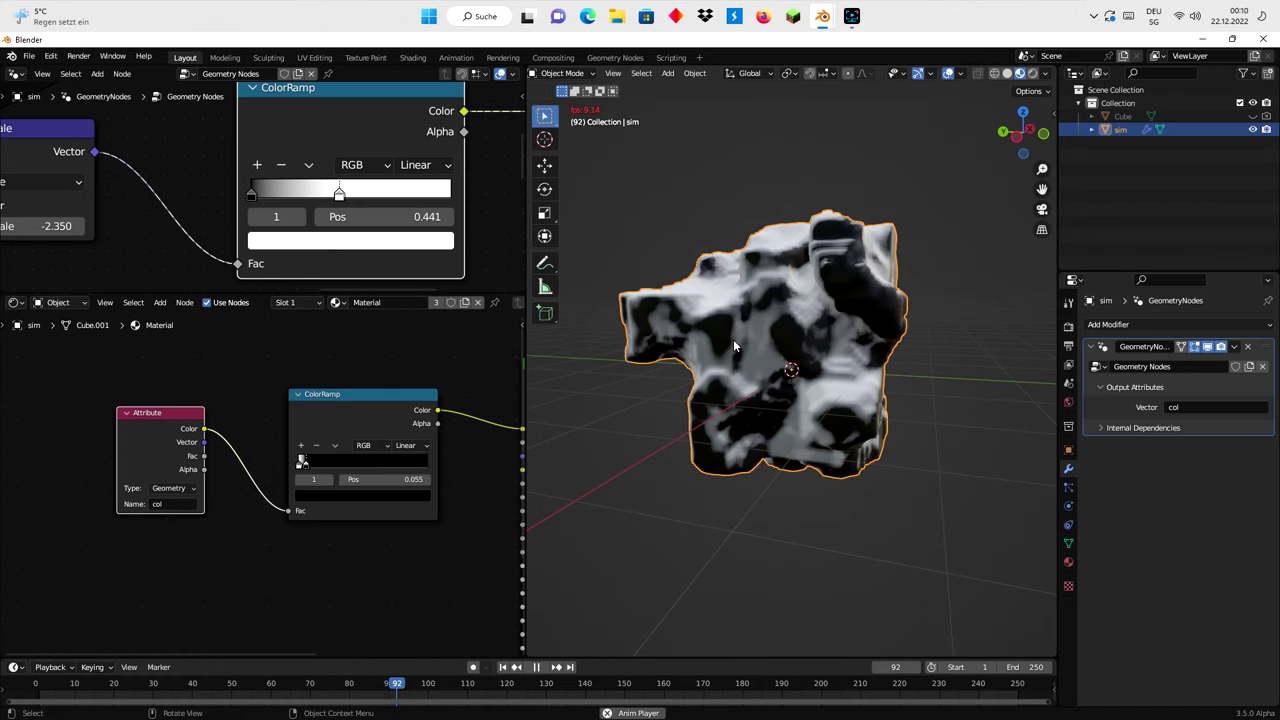
pyautogui.moveTo(834, 358); pyautogui.dragTo(736, 372, button='middle')
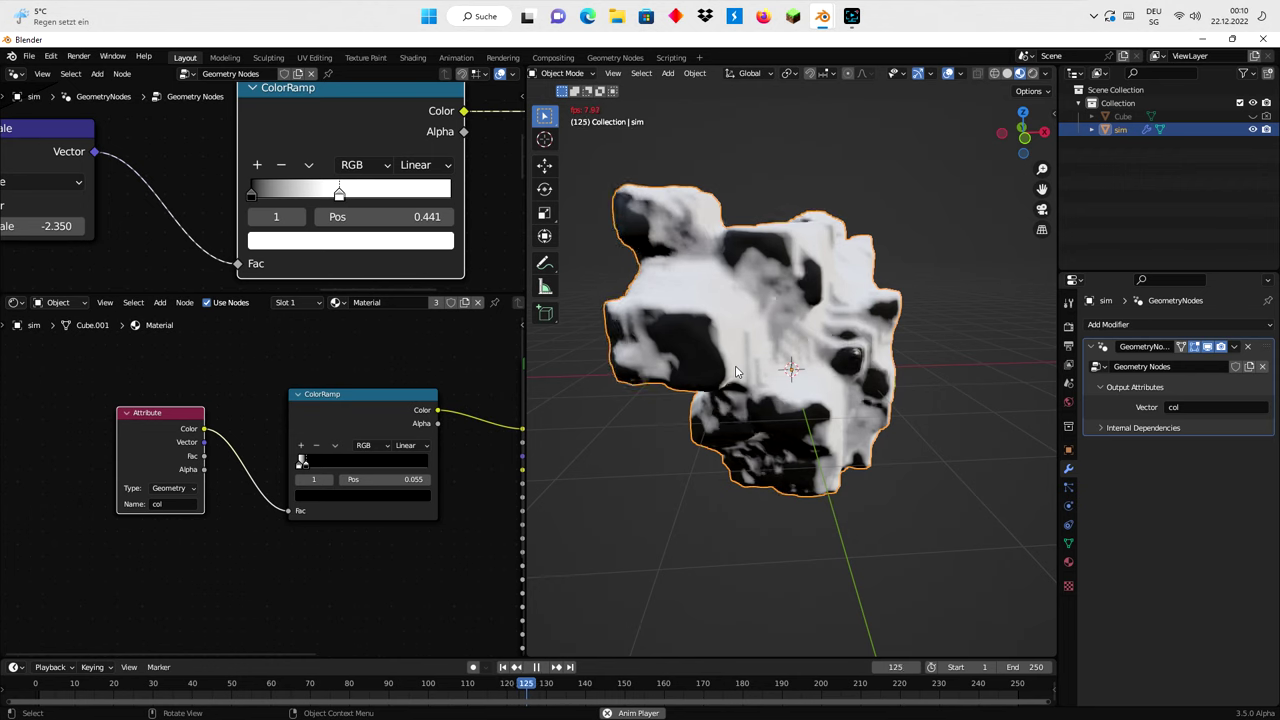
pyautogui.moveTo(736, 372)
pyautogui.mouseDown(button='middle')
pyautogui.moveTo(865, 397)
pyautogui.moveTo(833, 374)
pyautogui.mouseUp(button='middle')
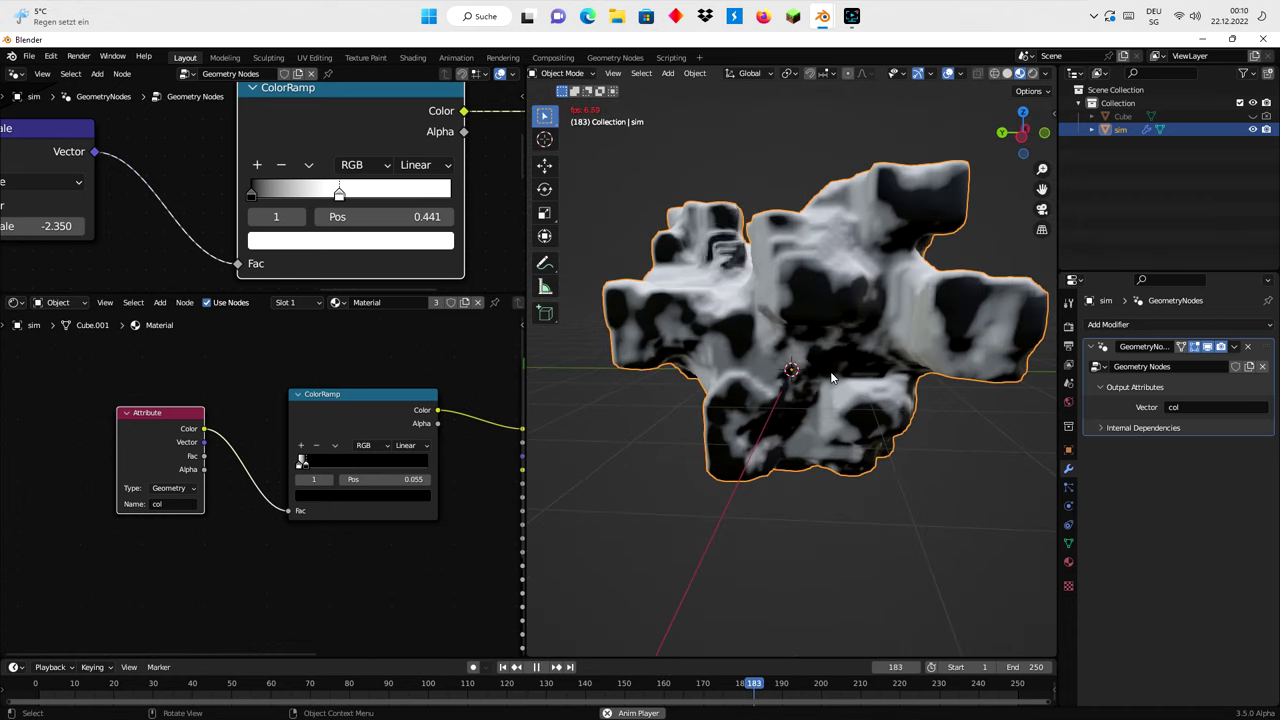
# Stop at frame 205 and set Principled BSDF Roughness to 0.177 and Metallic to 0.241
pyautogui.click(537, 667)
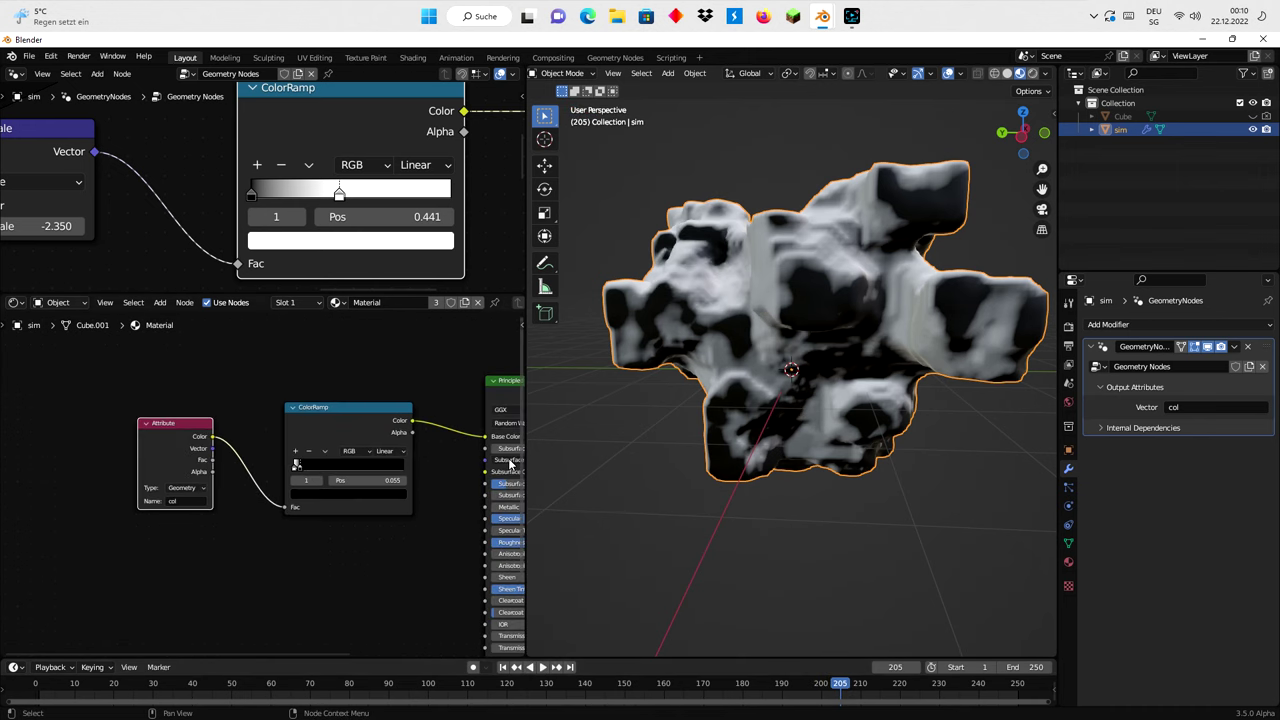
pyautogui.moveTo(466, 574); pyautogui.dragTo(185, 542, button='middle')
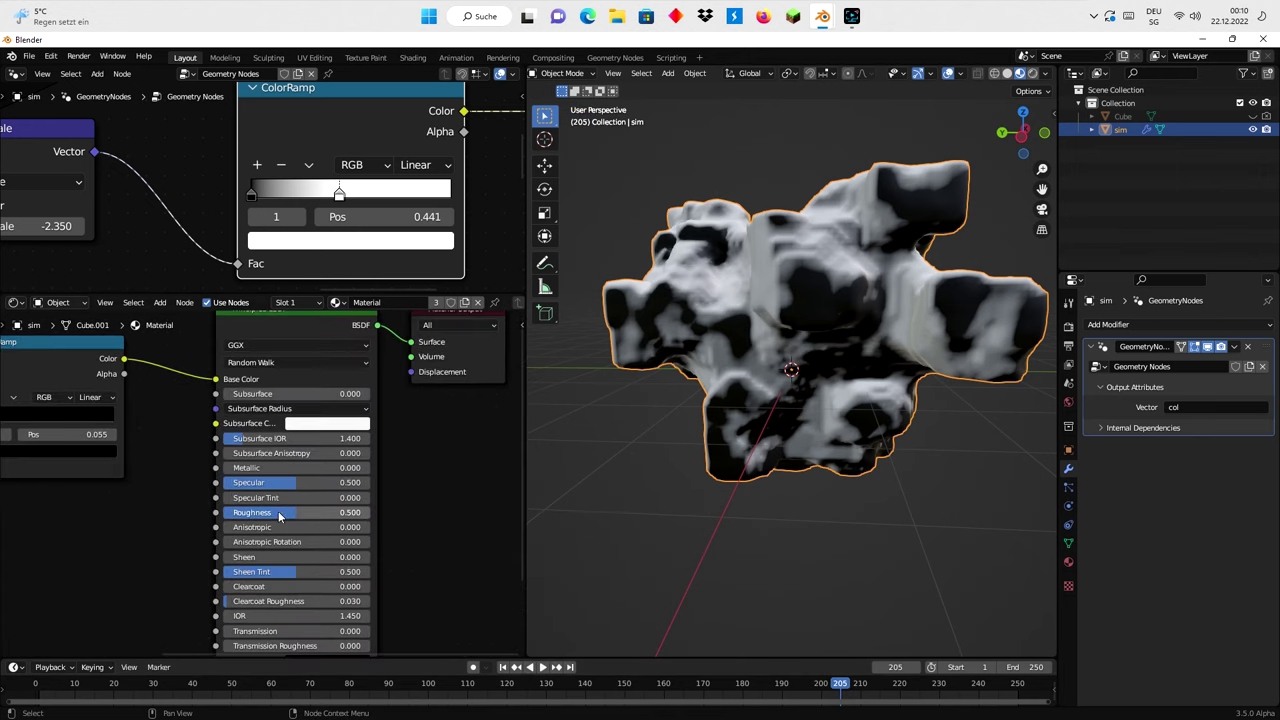
pyautogui.moveTo(286, 508); pyautogui.dragTo(238, 519)
pyautogui.scroll(2, 245, 515)
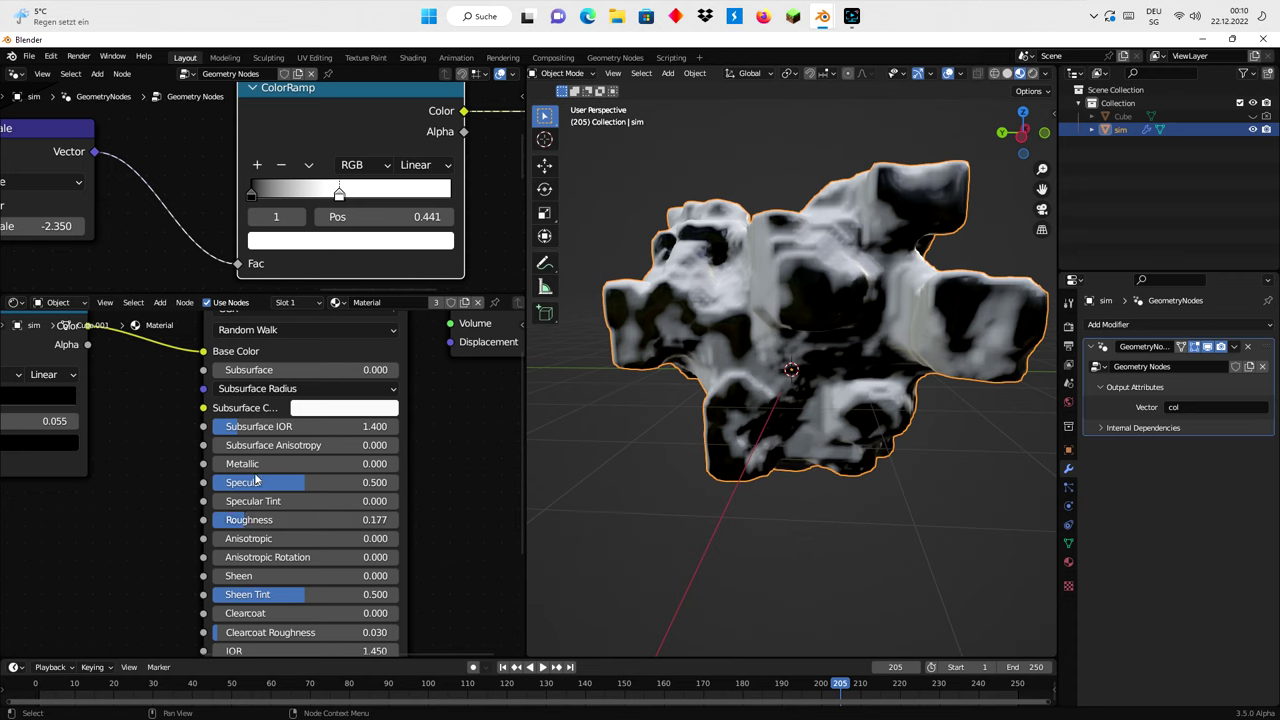
pyautogui.moveTo(246, 463); pyautogui.dragTo(305, 463)
pyautogui.moveTo(646, 447); pyautogui.dragTo(705, 425, button='middle')
pyautogui.scroll(3, 727, 437)
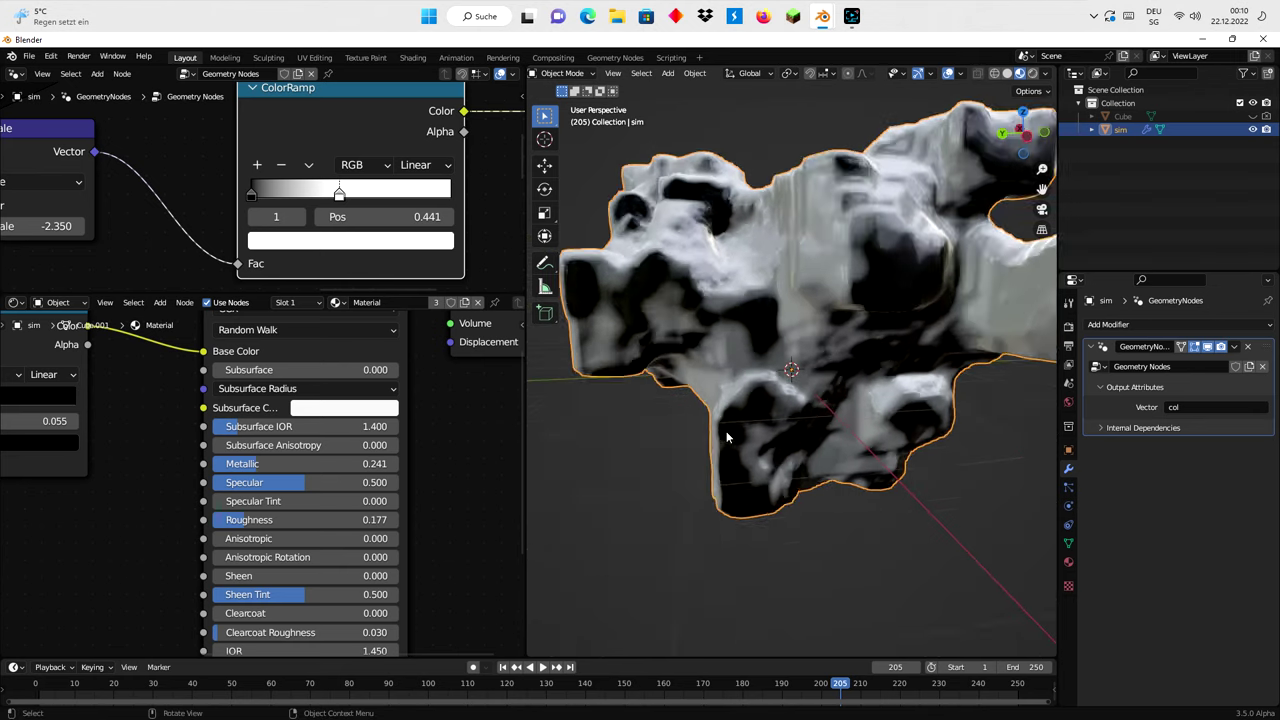
pyautogui.scroll(-2, 727, 437)
pyautogui.moveTo(732, 430); pyautogui.dragTo(621, 459, button='middle')
# Play the simulation again while orbiting the regrowing rock, pausing at frame 186
pyautogui.click(542, 667)
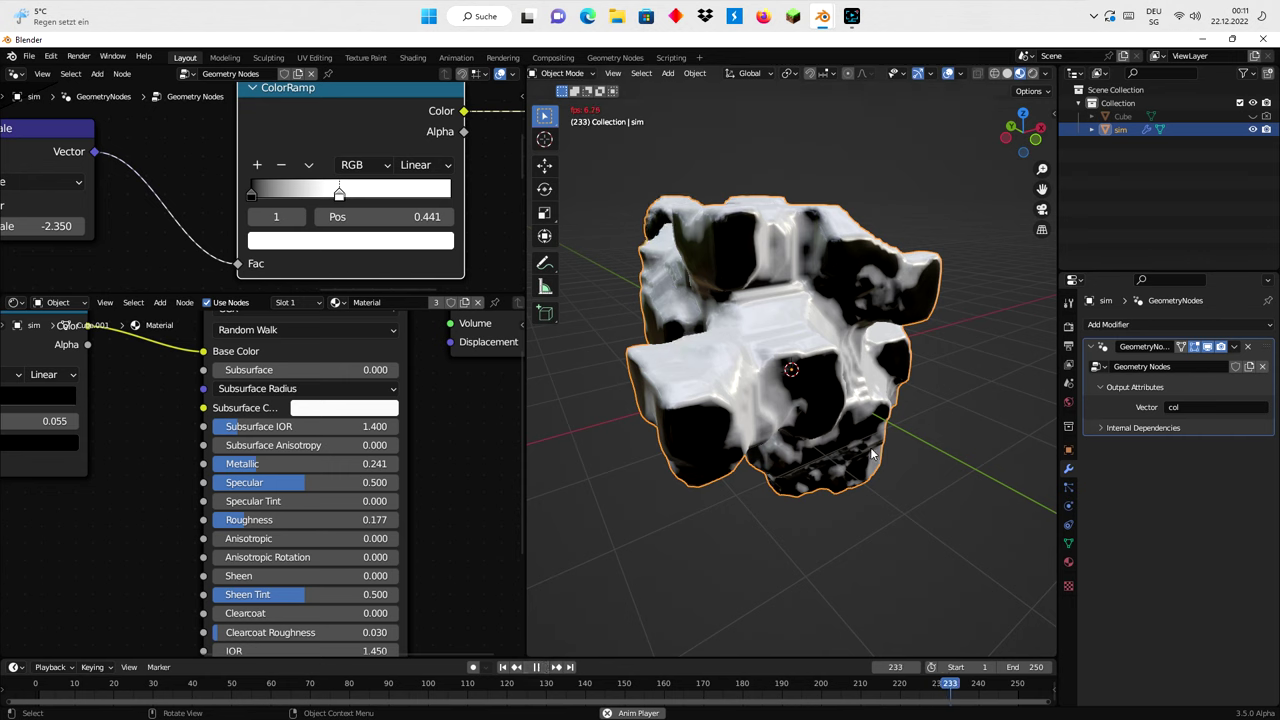
pyautogui.moveTo(700, 470); pyautogui.dragTo(760, 468, button='middle')
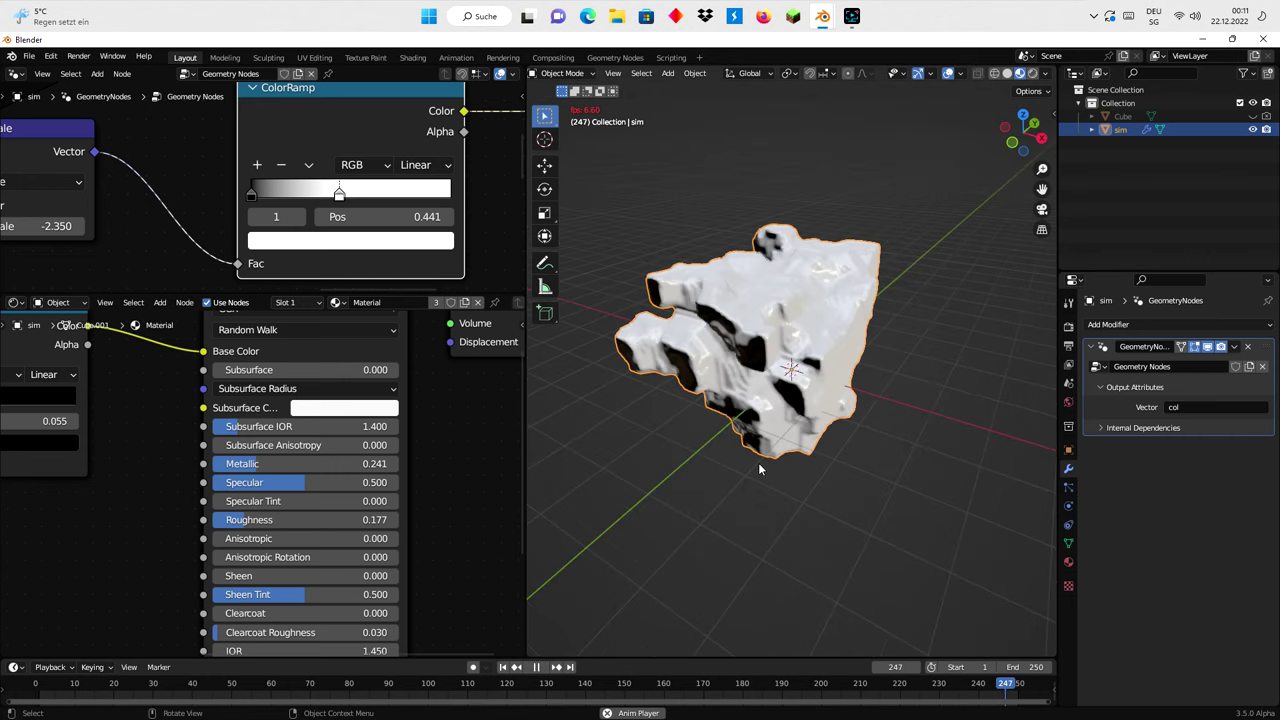
pyautogui.moveTo(760, 469); pyautogui.dragTo(826, 430, button='middle')
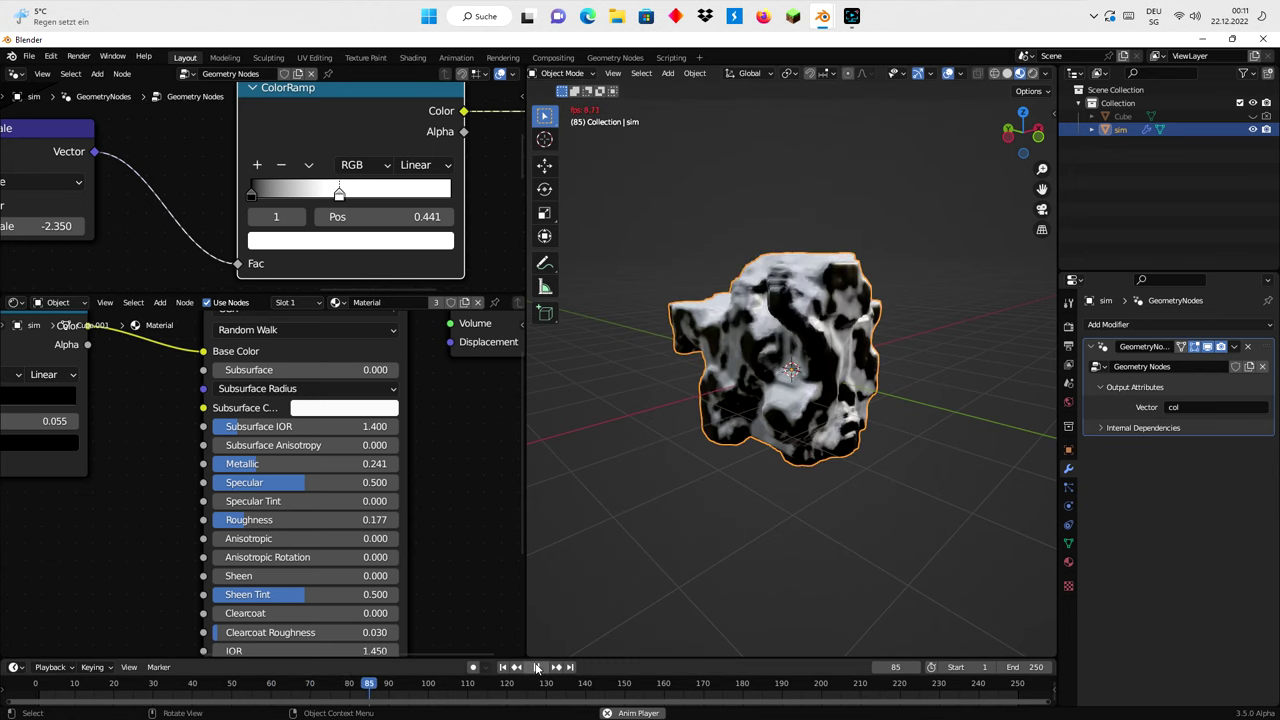
pyautogui.moveTo(600, 500); pyautogui.dragTo(731, 457, button='middle')
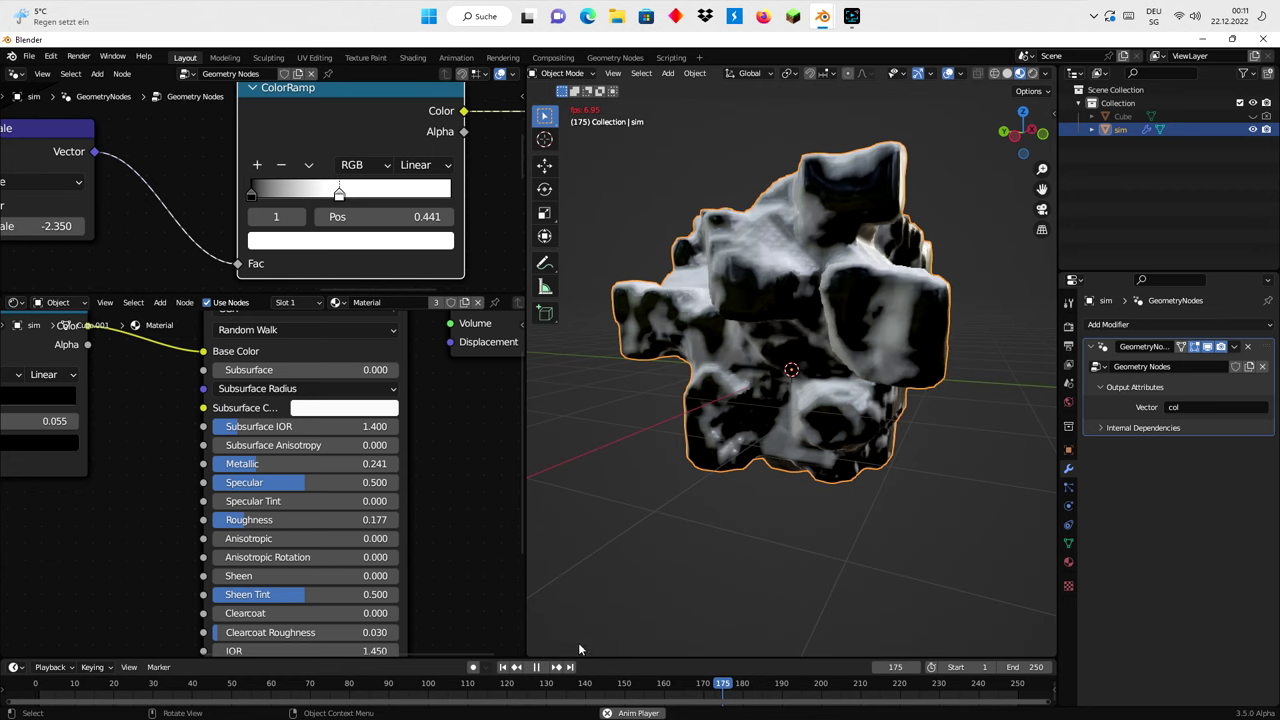
pyautogui.click(536, 667)
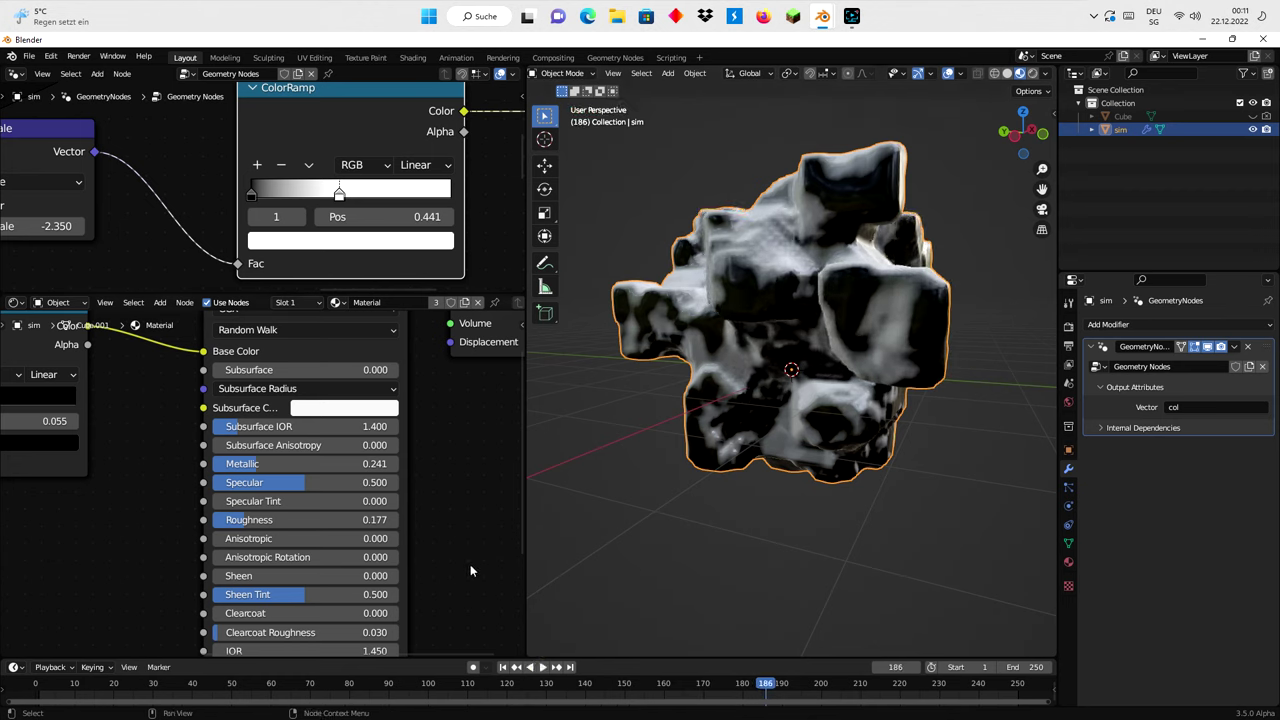
pyautogui.scroll(-4, 410, 488)
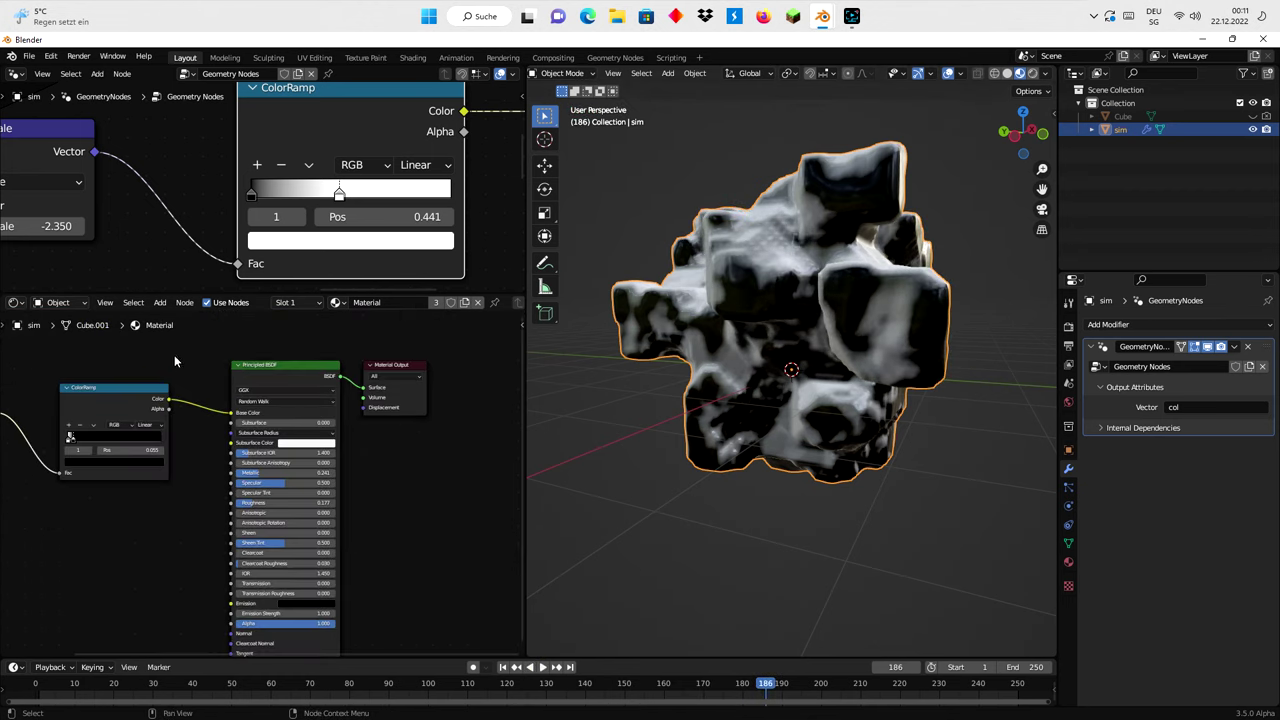
# Enlarge the Geometry Nodes editor, pan through the node tree, then bring up the screen recorder
pyautogui.moveTo(174, 360); pyautogui.dragTo(283, 410, button='middle')
pyautogui.moveTo(205, 290); pyautogui.dragTo(200, 571)
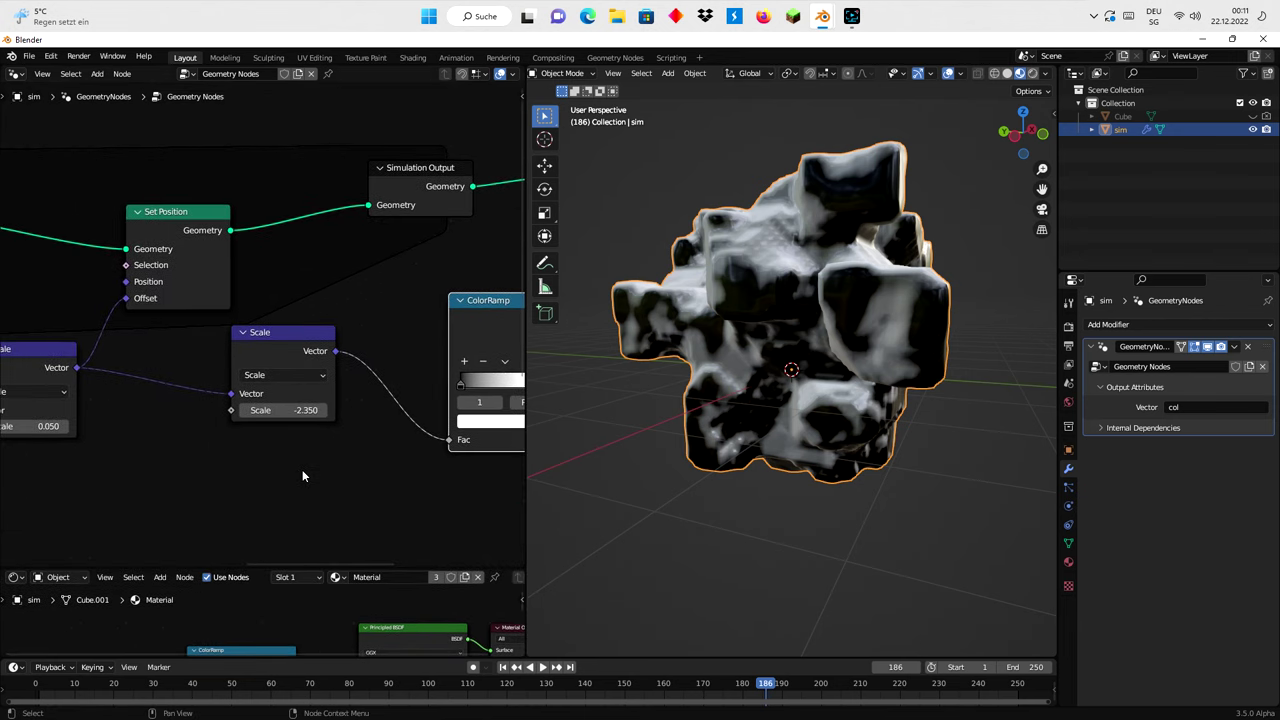
pyautogui.moveTo(95, 419); pyautogui.dragTo(435, 430, button='middle')
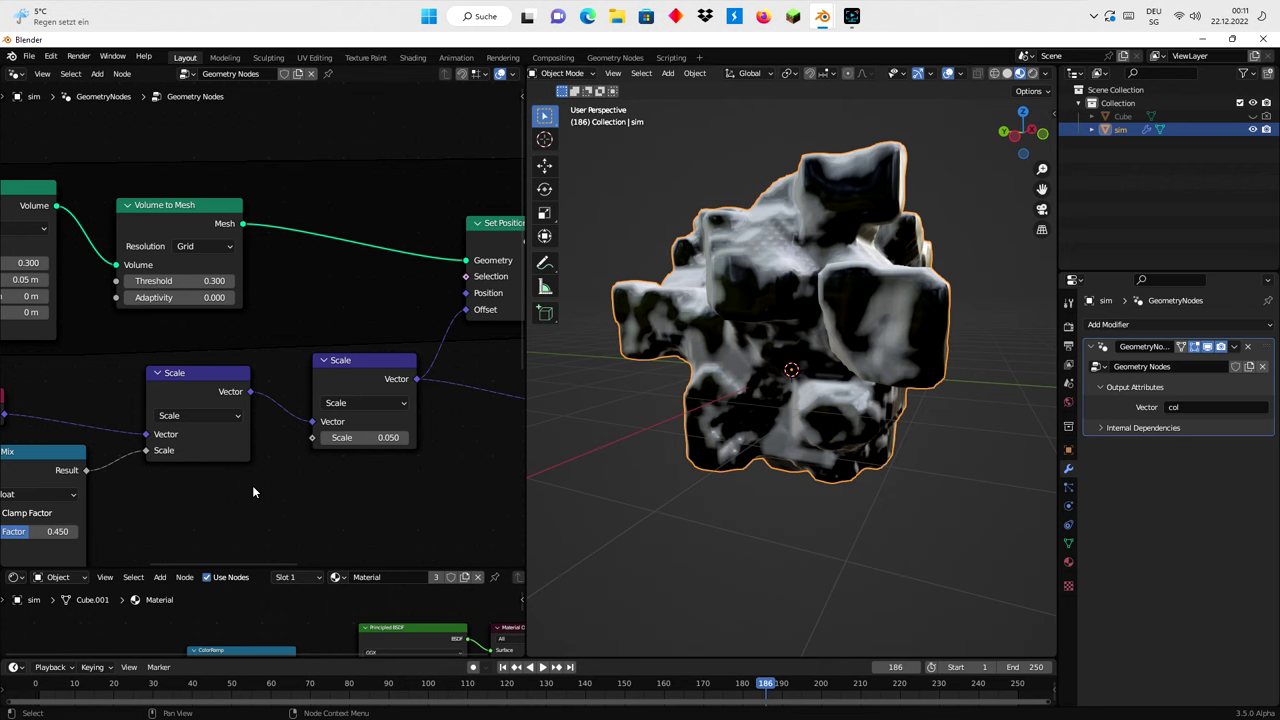
pyautogui.moveTo(253, 491)
pyautogui.mouseDown(button='middle')
pyautogui.moveTo(318, 386)
pyautogui.moveTo(484, 369)
pyautogui.mouseUp(button='middle')
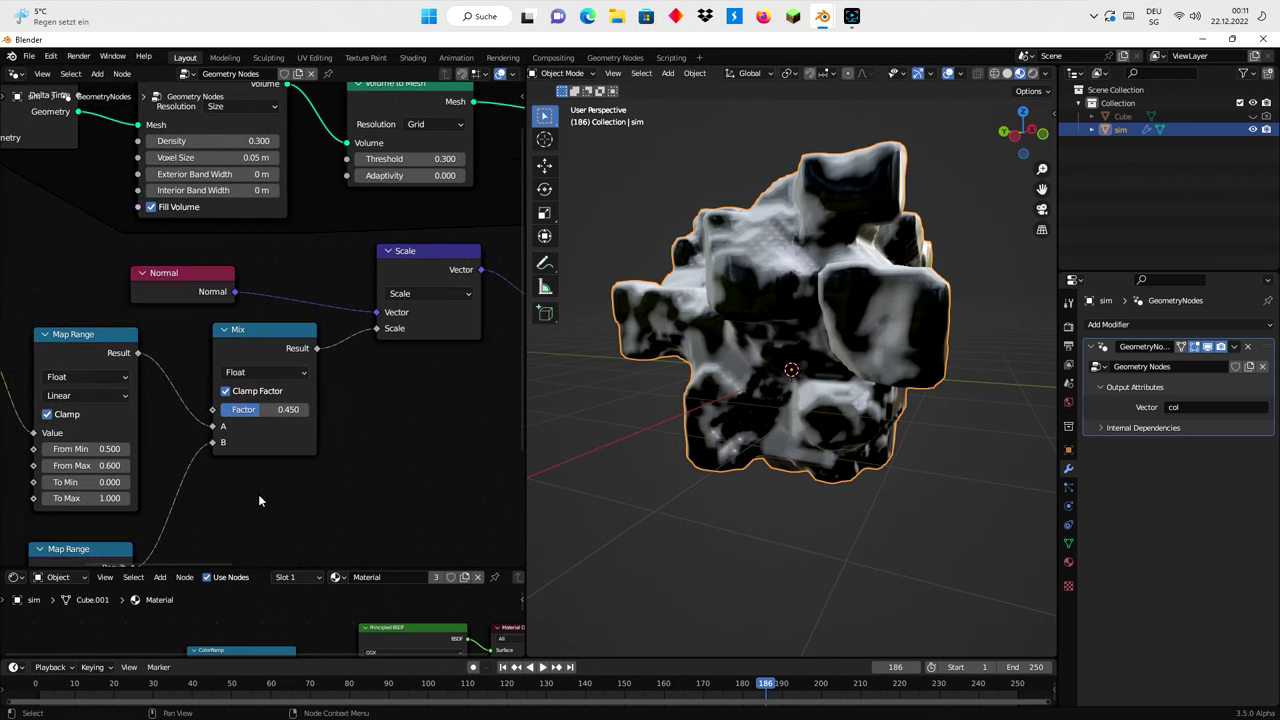
pyautogui.scroll(1, 352, 428)
pyautogui.moveTo(258, 494)
pyautogui.mouseDown(button='middle')
pyautogui.moveTo(352, 428)
pyautogui.moveTo(446, 405)
pyautogui.moveTo(260, 454)
pyautogui.mouseUp(button='middle')
pyautogui.scroll(-2, 260, 454)
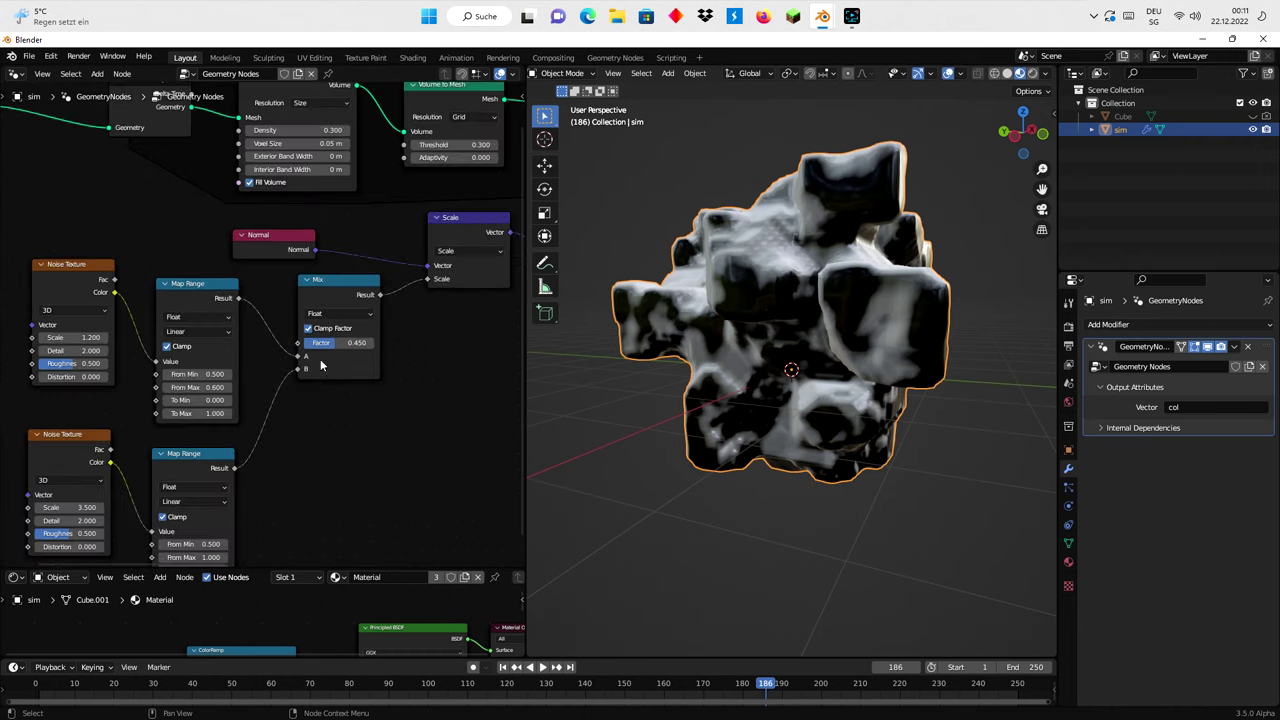
pyautogui.moveTo(320, 366); pyautogui.dragTo(289, 560, button='middle')
pyautogui.click(851, 16)
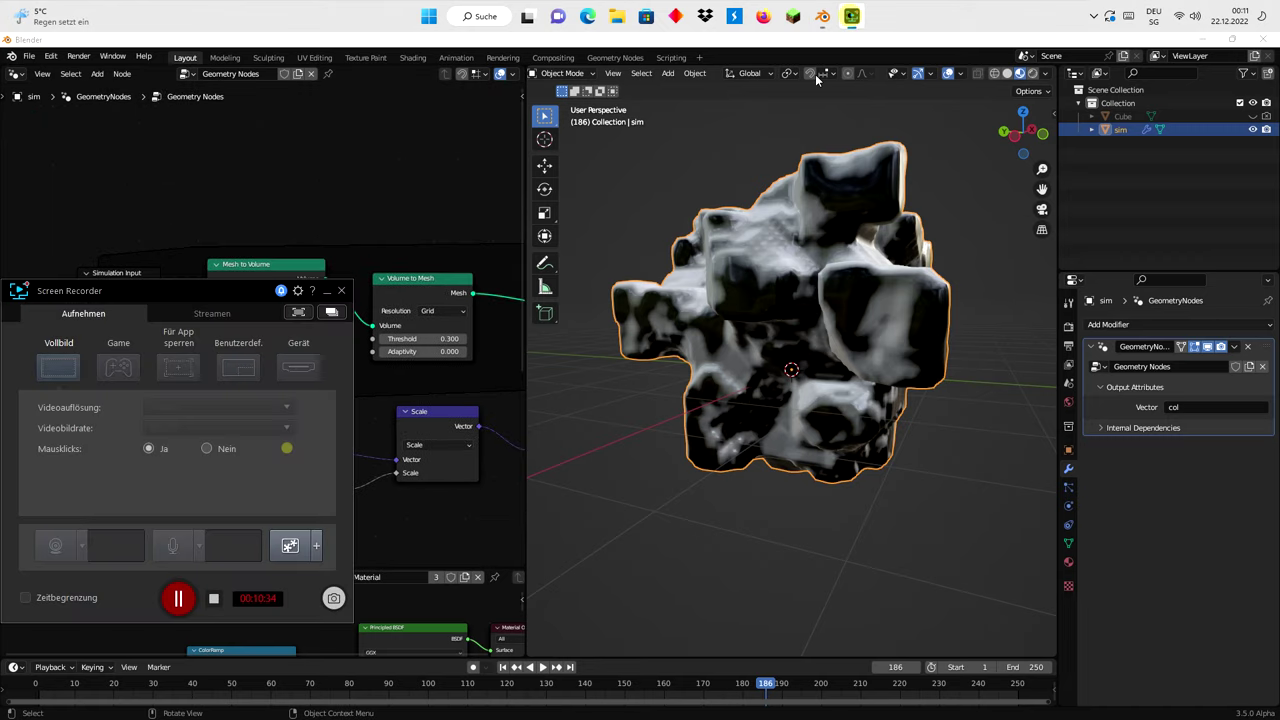